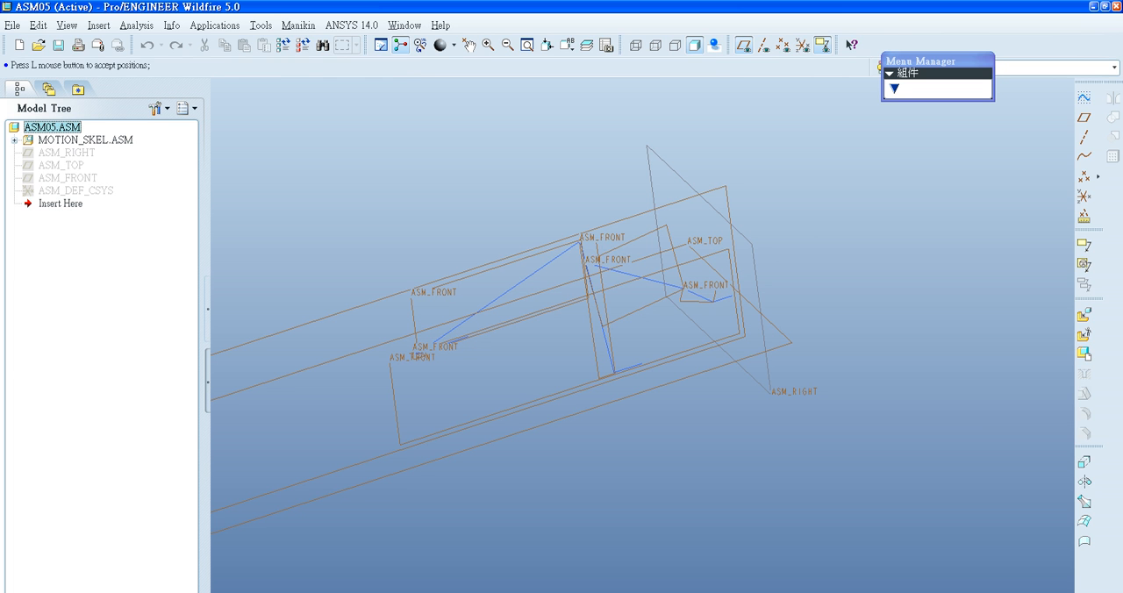
- Add a new local parameter in the assembly's relations and display the dimensions of Sketch 1 in the motion skeleton
mouse_move(516, 324)
shift+middle_down()
mouse_move(557, 208)
mouse_move(531, 337)
shift+middle_up()
click(260, 26)
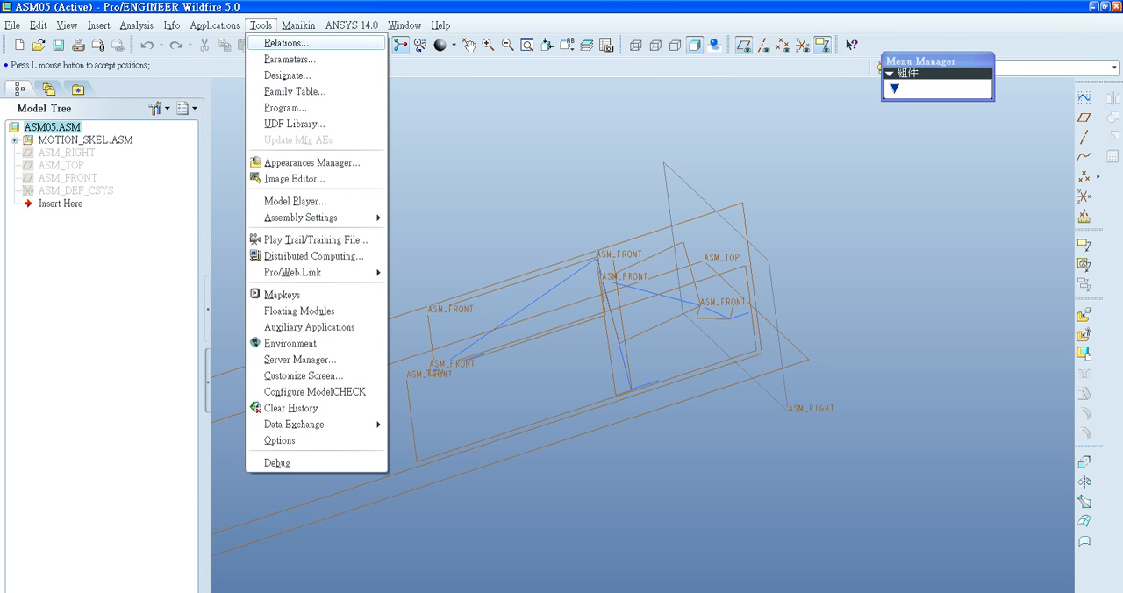
click(286, 42)
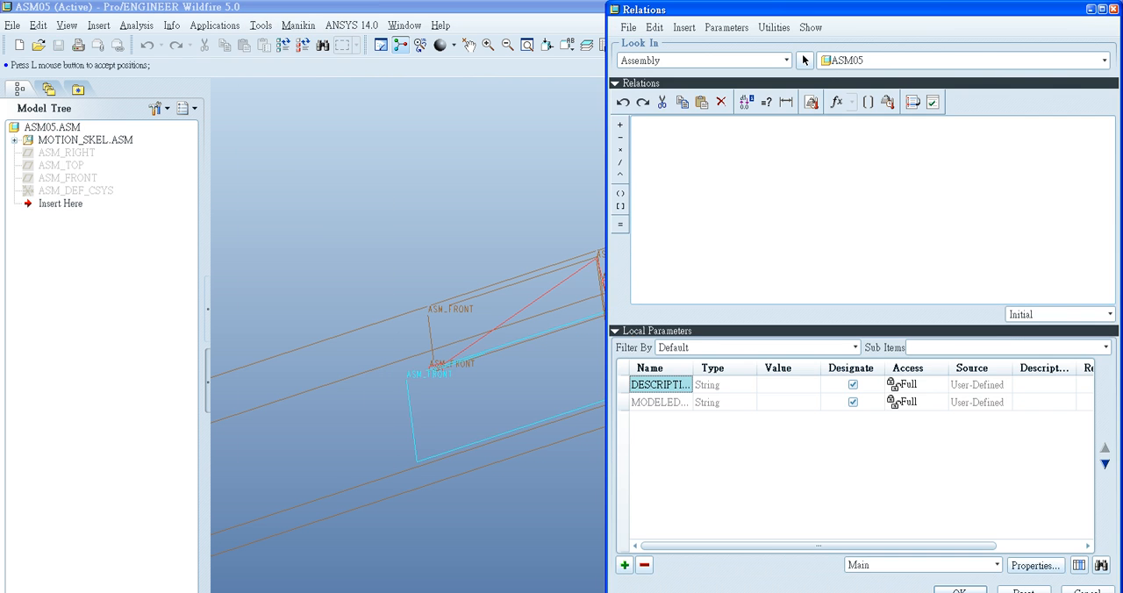
click(623, 565)
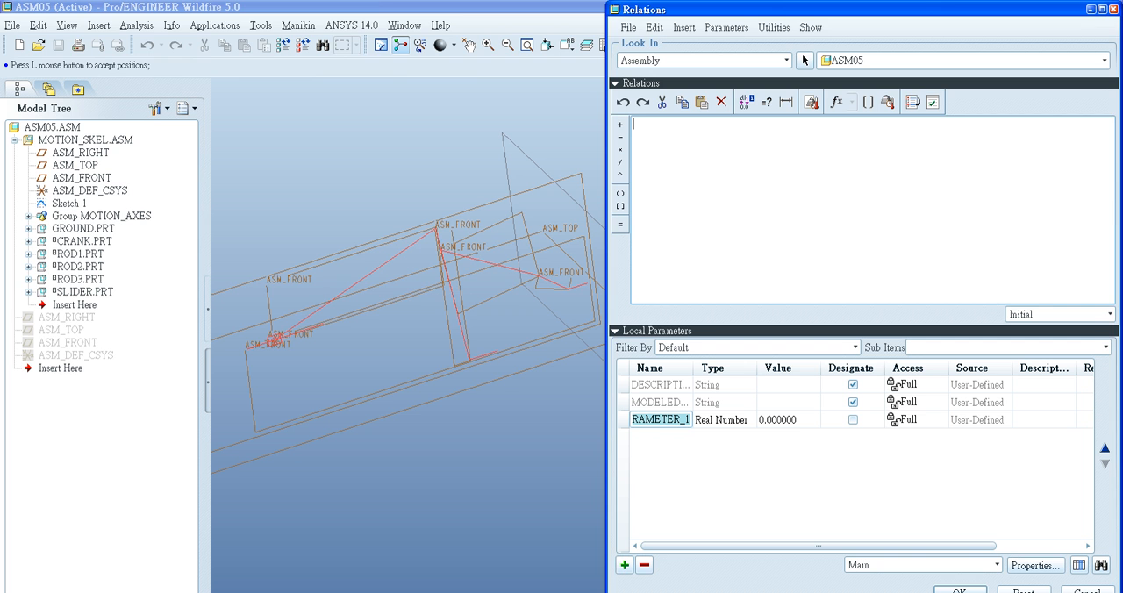
click(69, 204)
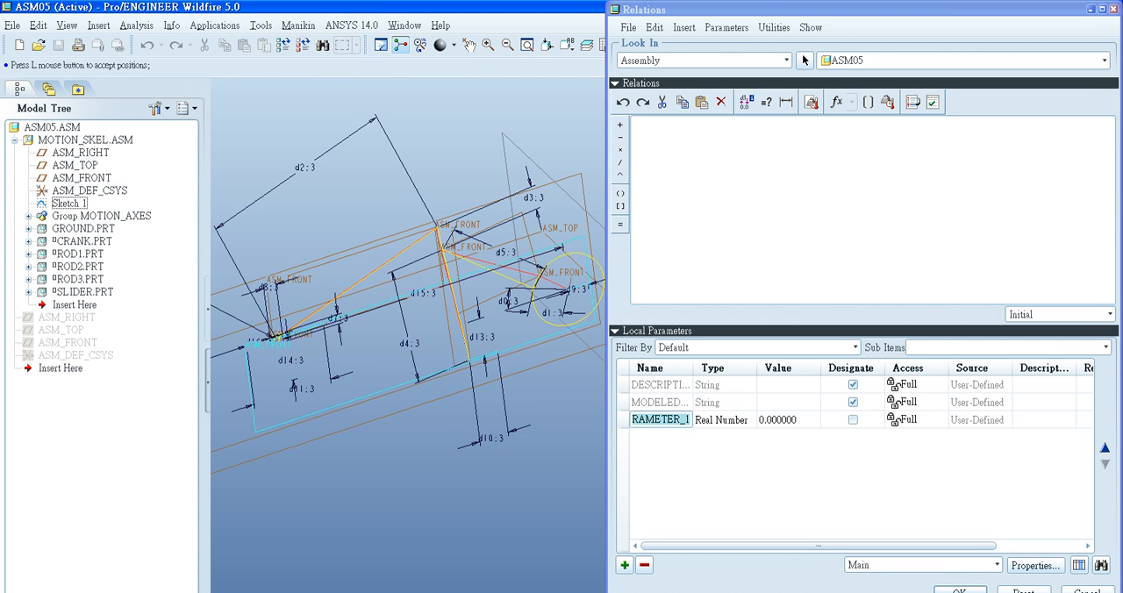
scroll(431, 280, up, 3)
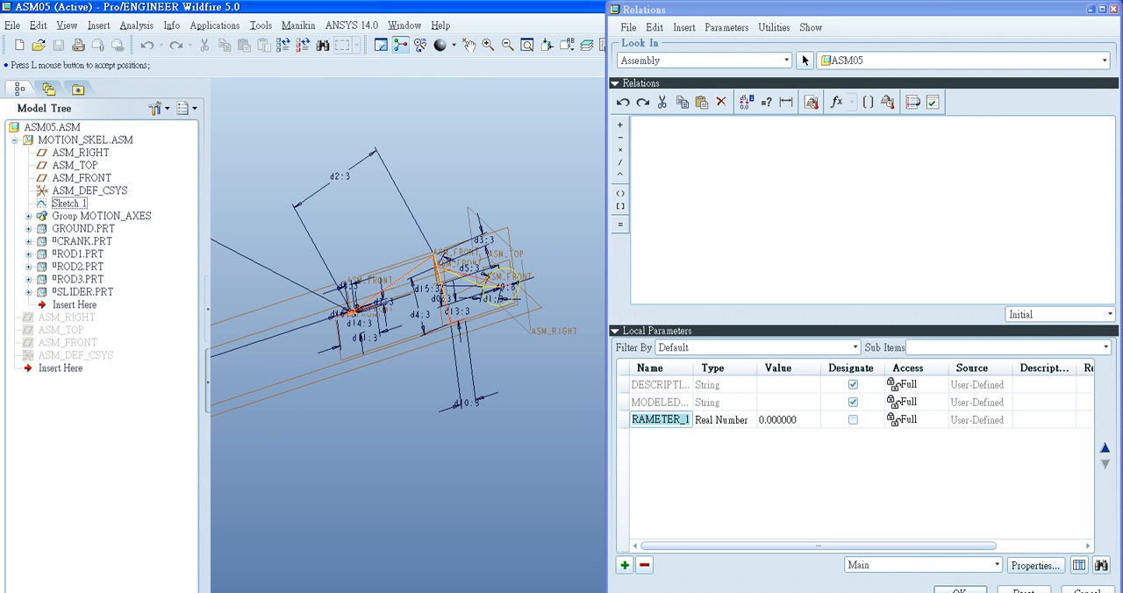
- Name the new real-number parameter crank in the assembly's relations
click(261, 26)
click(283, 43)
double_click(674, 420)
key(BackSpace)
text(ca)
key(BackSpace)
text(rank)
- Add a second real-number parameter named rod1
scroll(526, 329, down, 7)
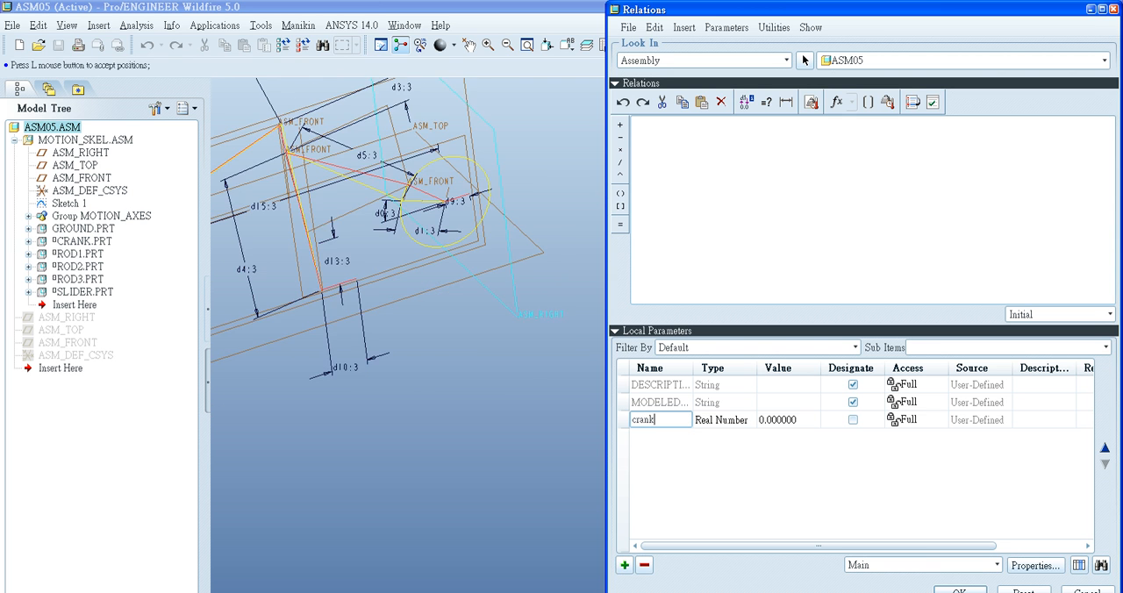
shift+middle_drag(525, 329, 530, 448)
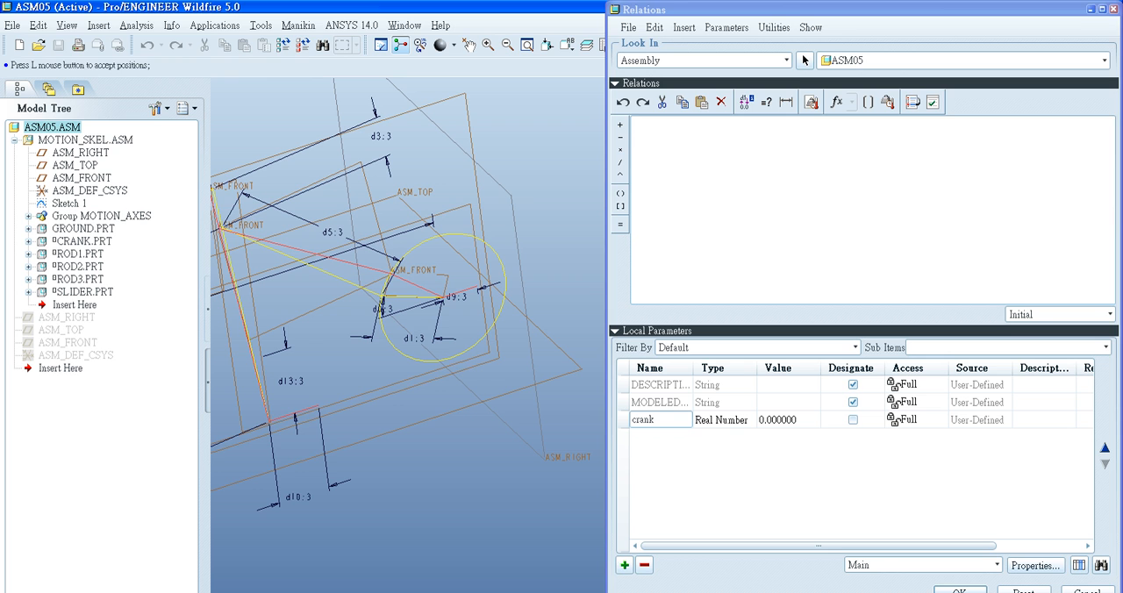
click(625, 565)
double_click(664, 437)
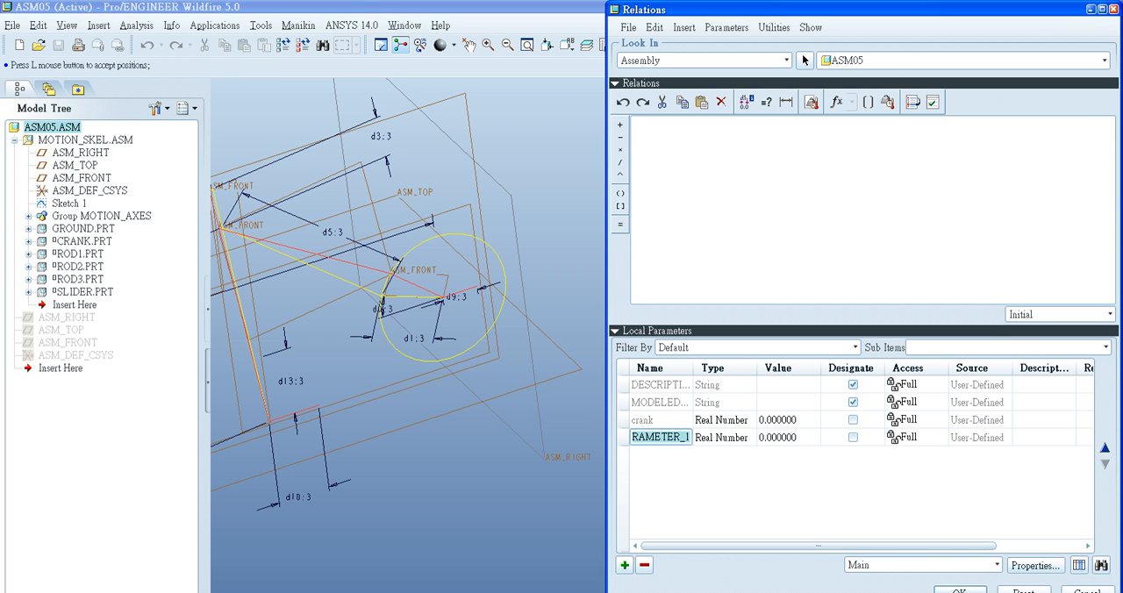
key(BackSpace)
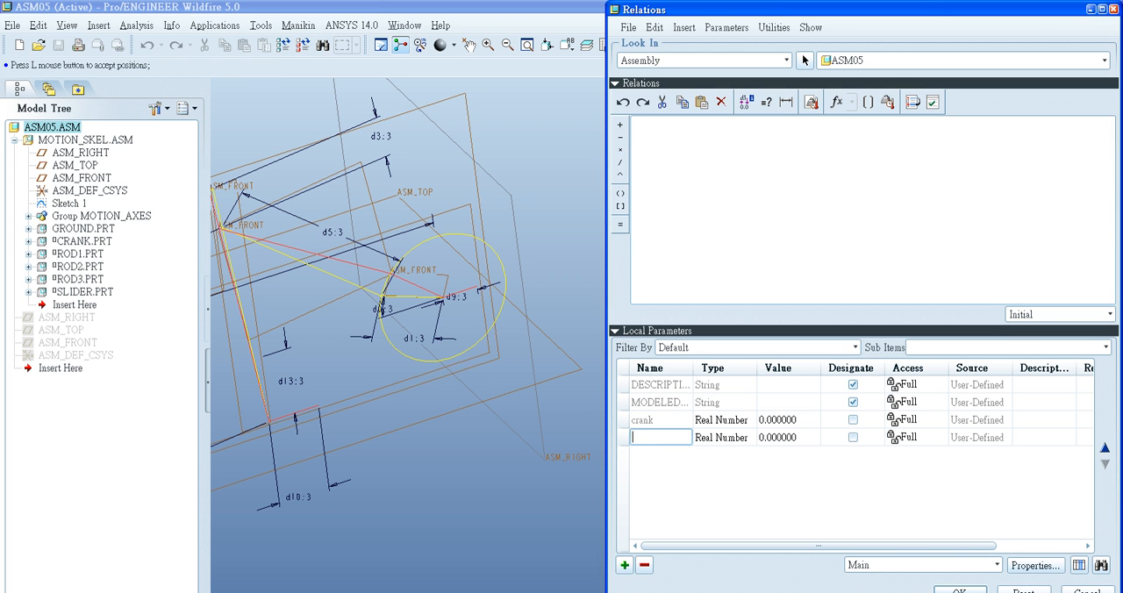
text(rod1)
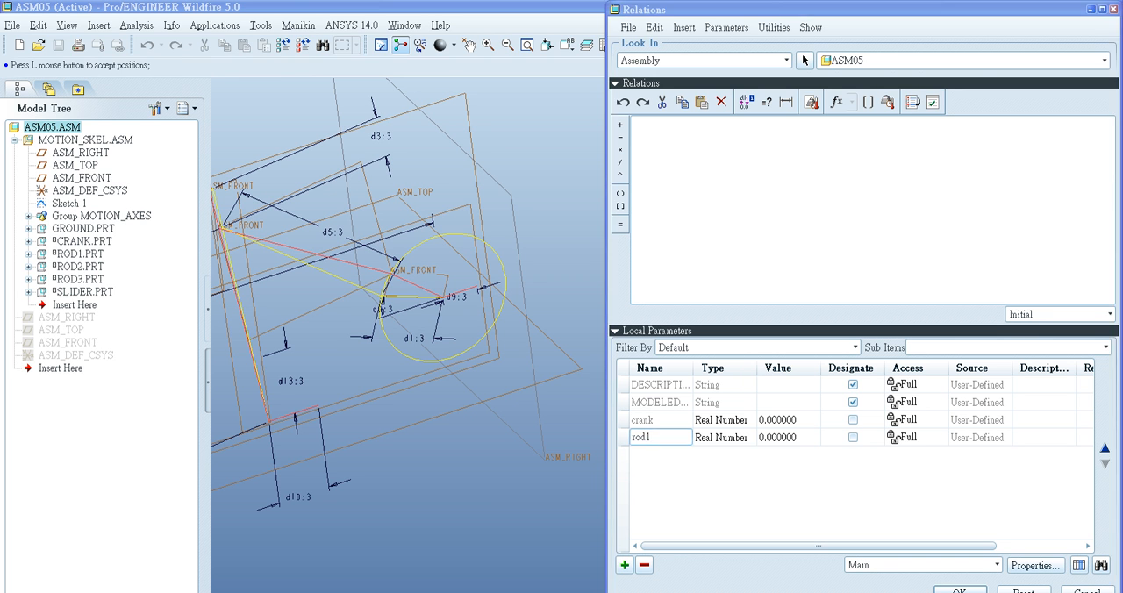
- Consult the linkage reference drawing in the image editor and add a real-number parameter named rod2a to the assembly
key(alt+Tab)
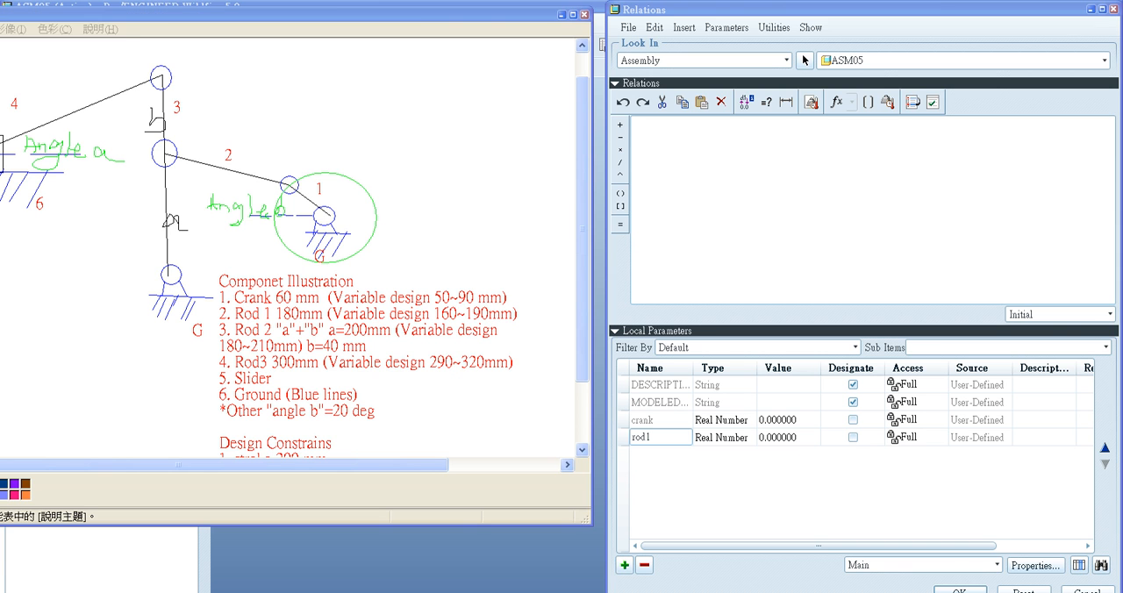
key(alt+Tab)
click(624, 565)
text(rod2)
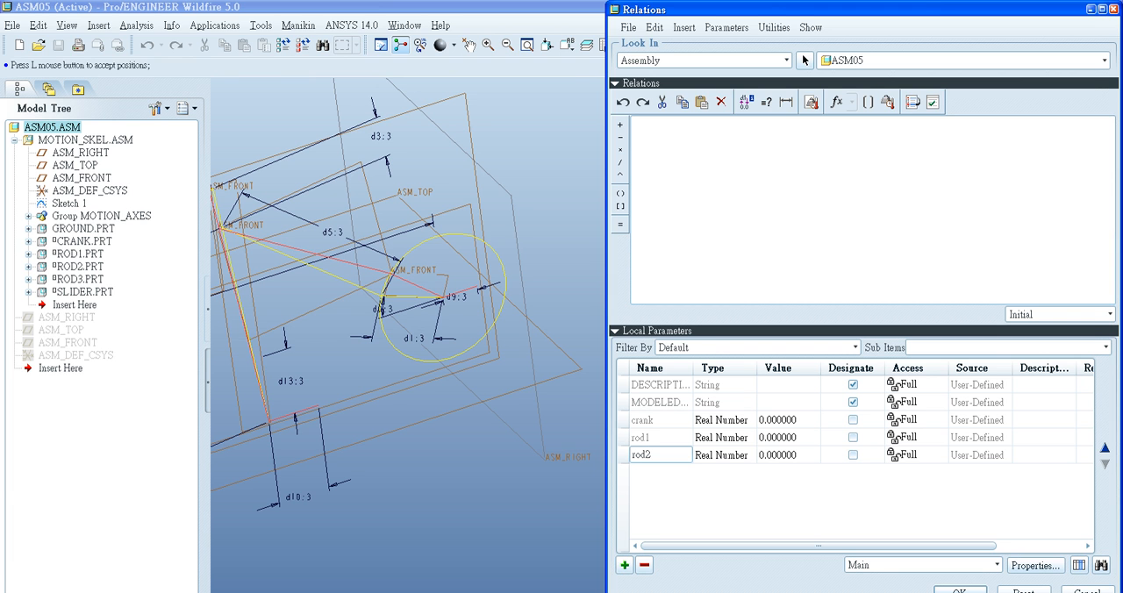
key(alt+Tab)
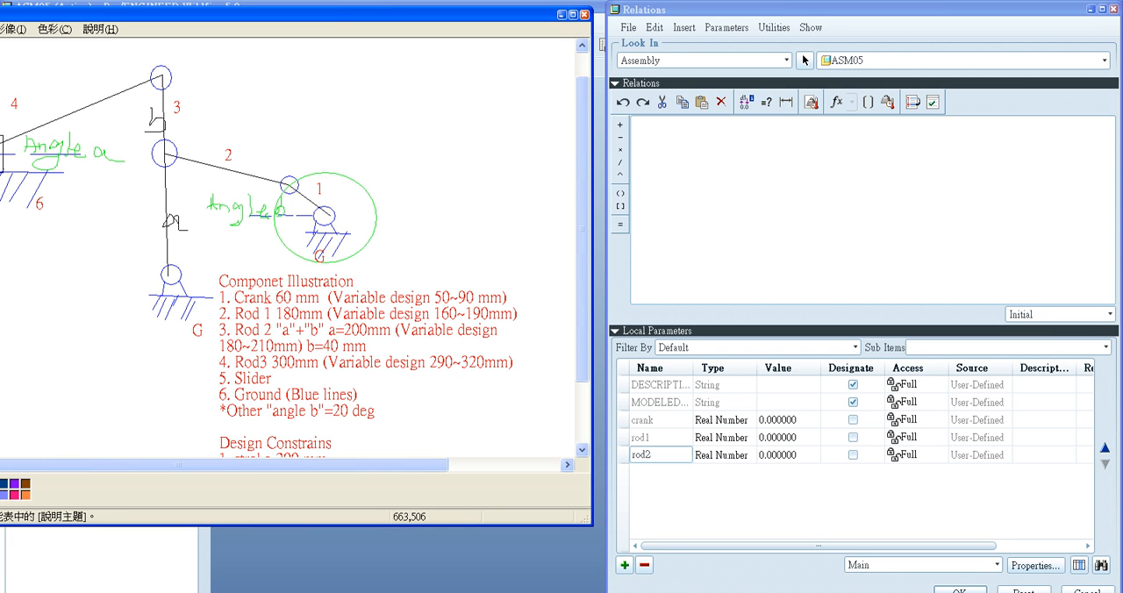
key(alt+Tab)
text(2a)
- Add a real-number parameter named rod3, checking the component list in the reference drawing
click(624, 565)
key(alt+Tab)
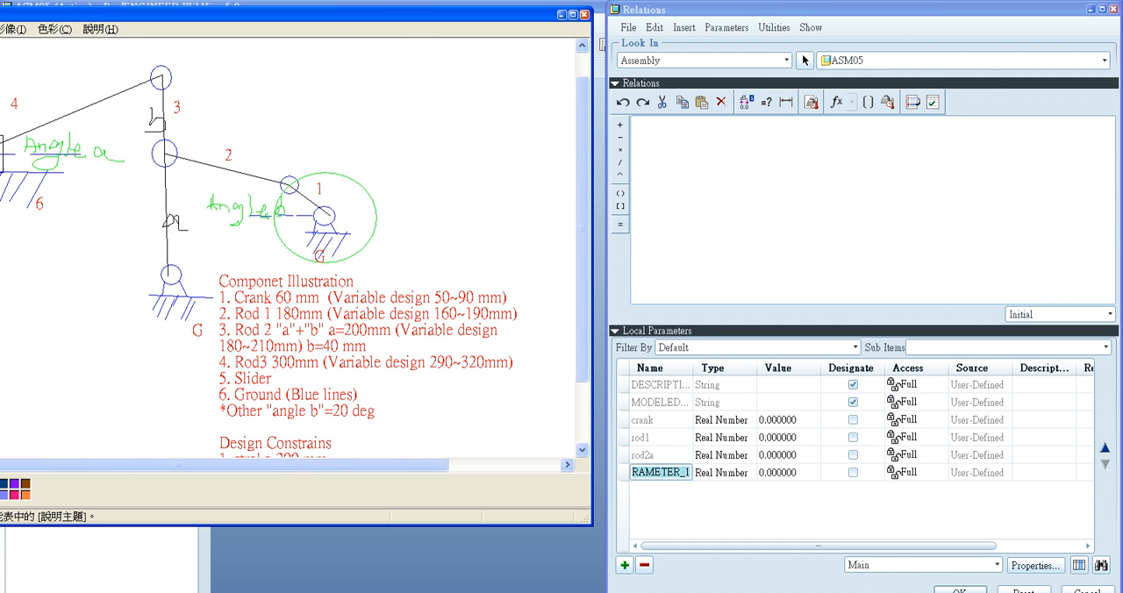
key(alt+Tab)
text(rod3)
- Add a real-number parameter named angleb for the crank angle labelled in the reference drawing
click(625, 565)
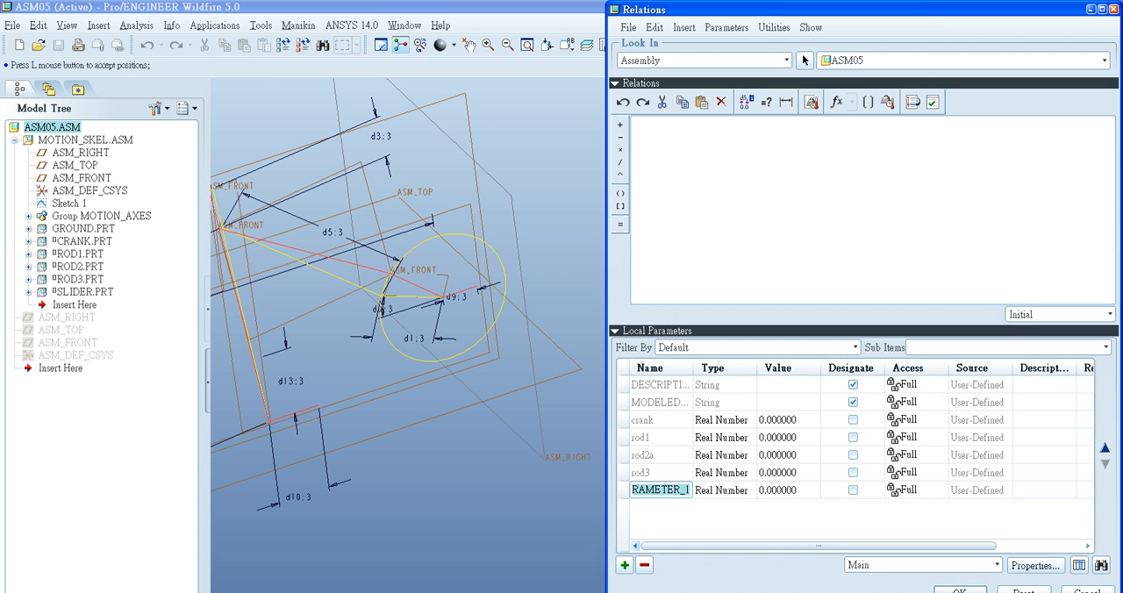
key(alt+Tab)
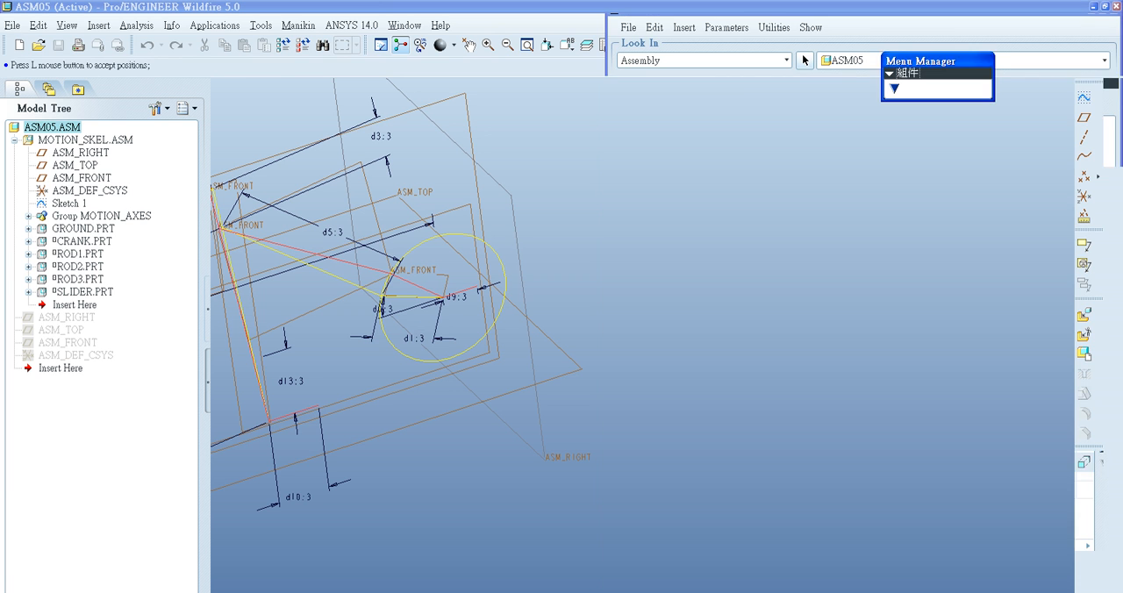
key(alt+Tab)
mouse_move(263, 15)
mouse_down()
mouse_move(422, 7)
mouse_move(243, 19)
mouse_up()
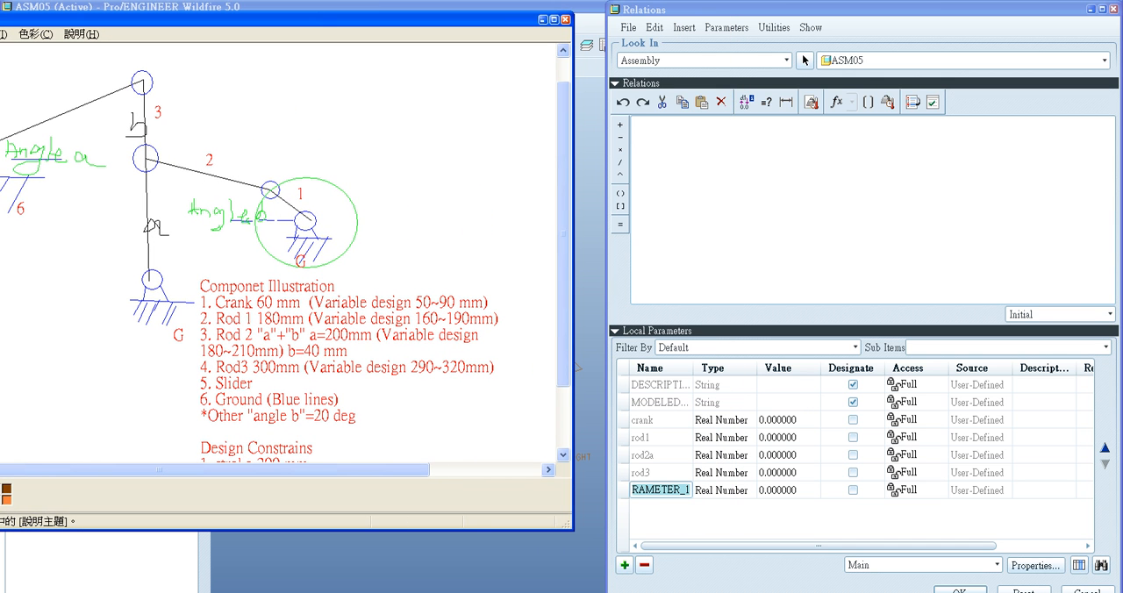
key(alt+Tab)
text(angle)
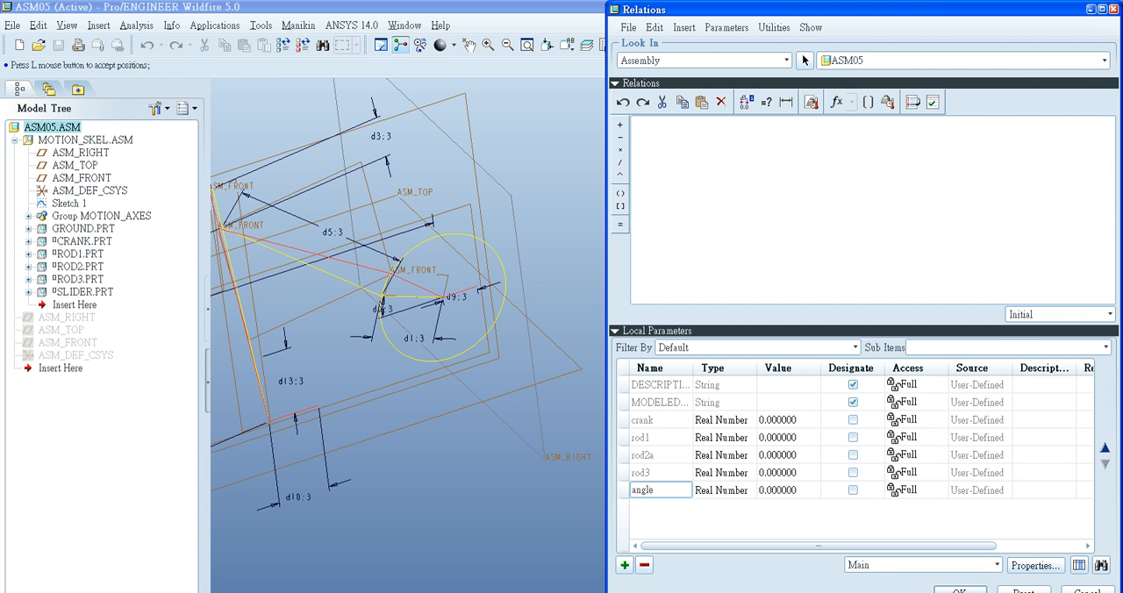
text(b)
- Set the parameter values from the reference drawing: angleb to 20 and crank to 60
key(alt+Tab)
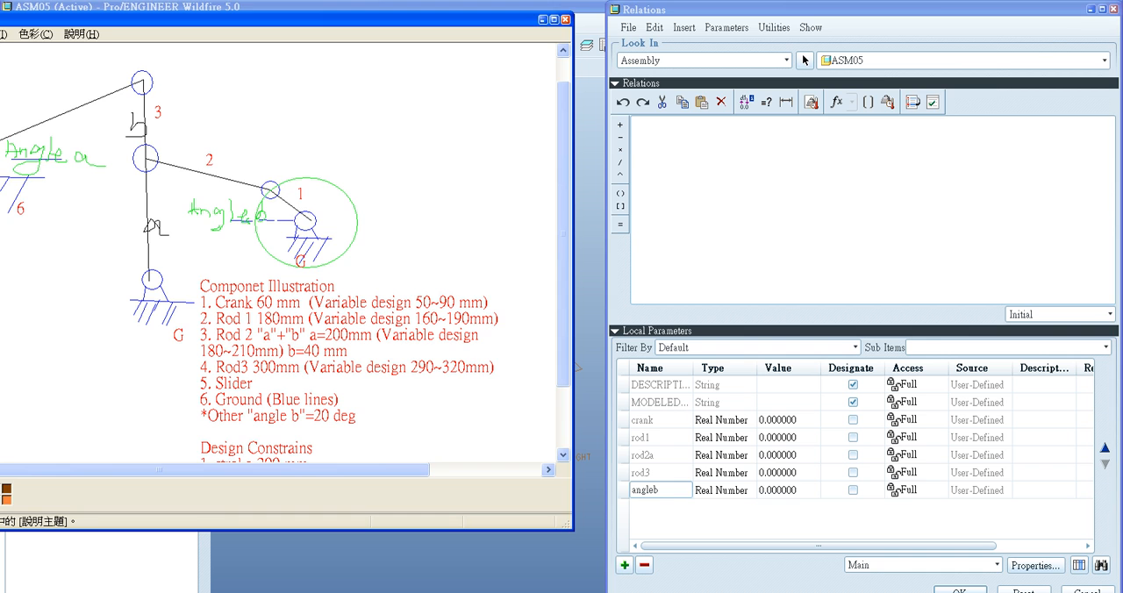
click(788, 491)
text(2)
click(788, 420)
text(60)
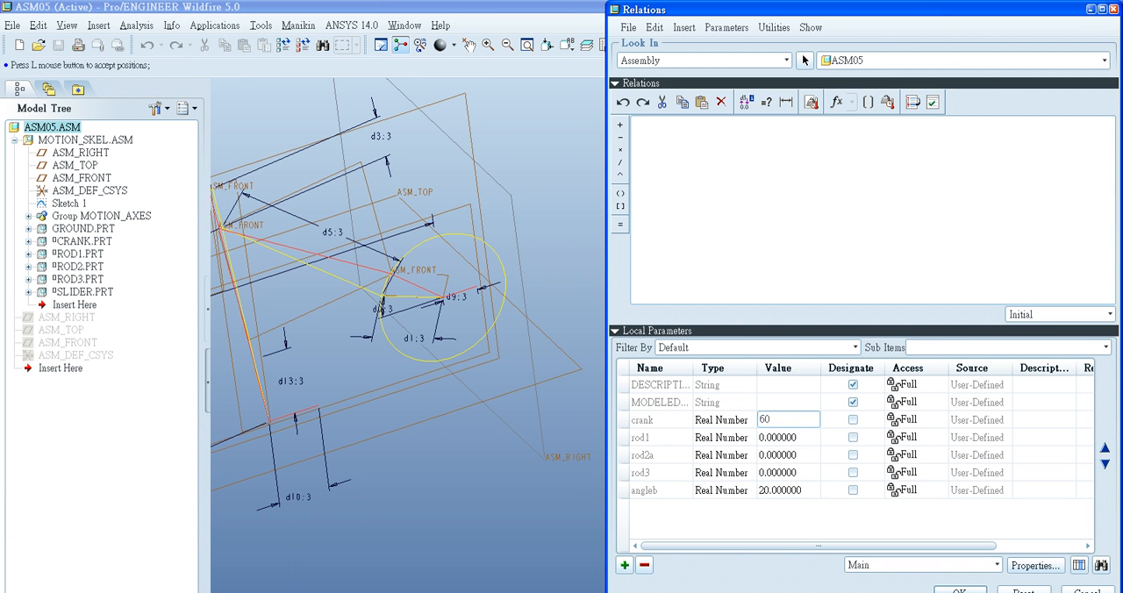
- Set rod1 to 180 and rod2a to 200, following the component list in the reference drawing
key(alt+Tab)
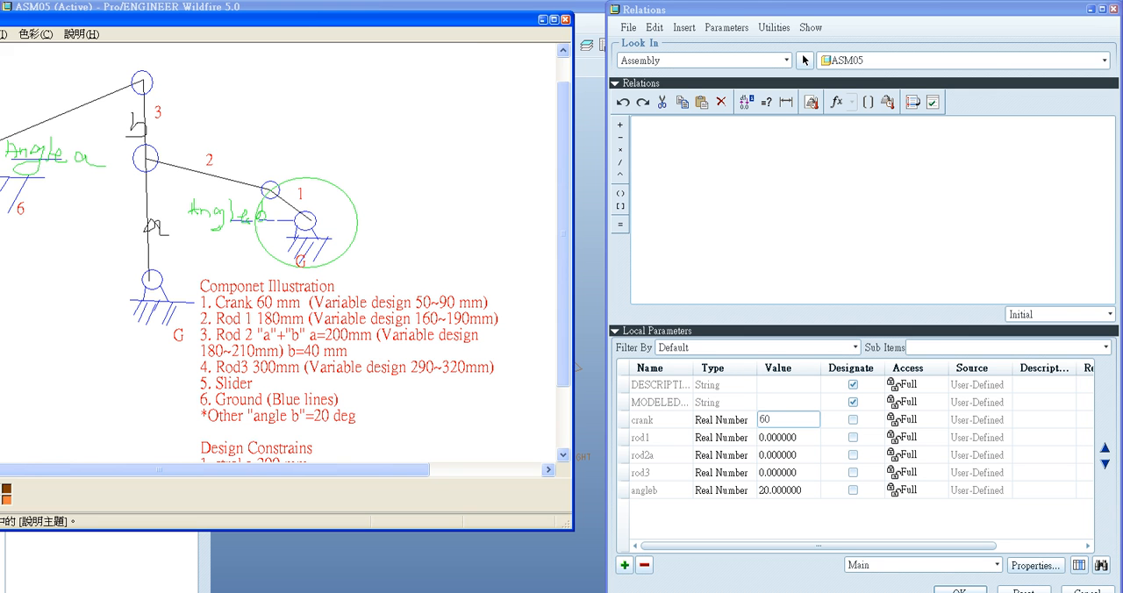
click(788, 437)
text(180)
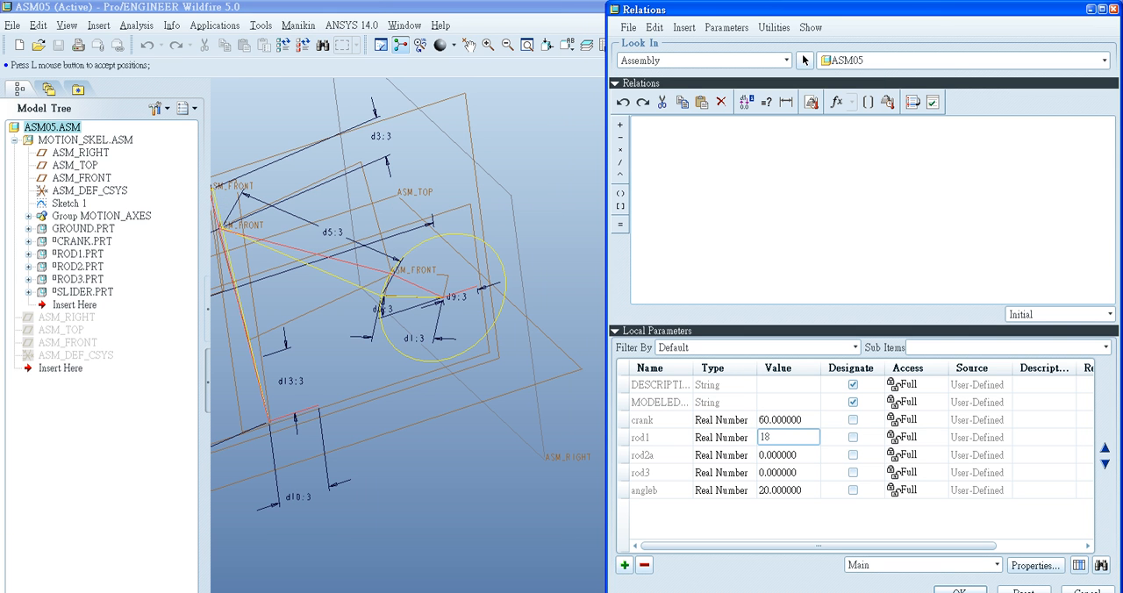
click(788, 455)
key(alt+Tab)
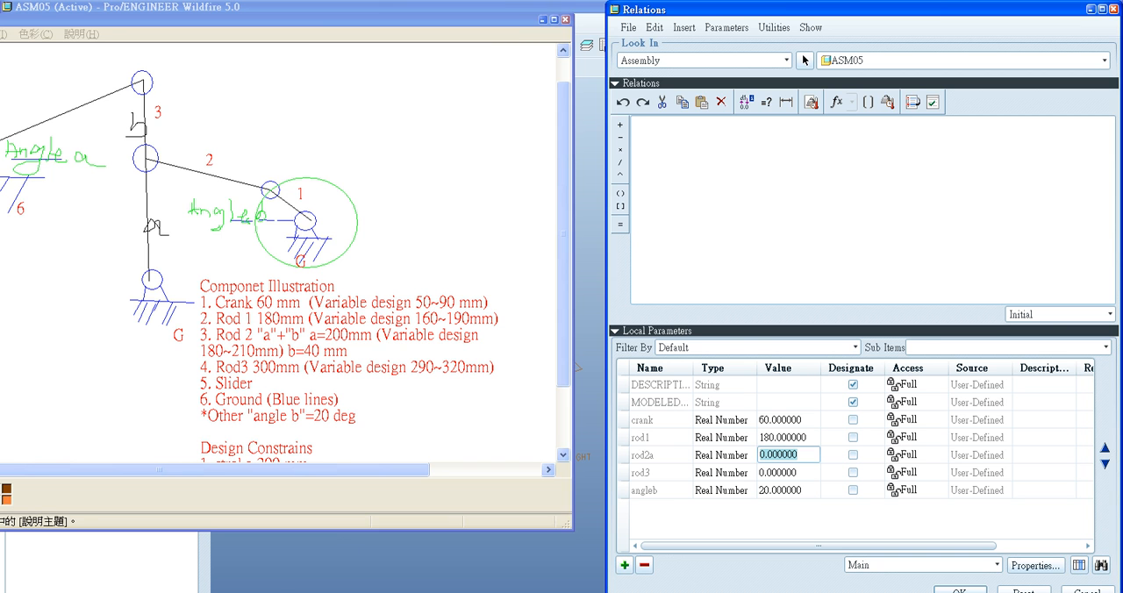
key(alt+Tab)
text(200)
- Set the rod3 parameter to 300 according to the reference drawing
click(788, 473)
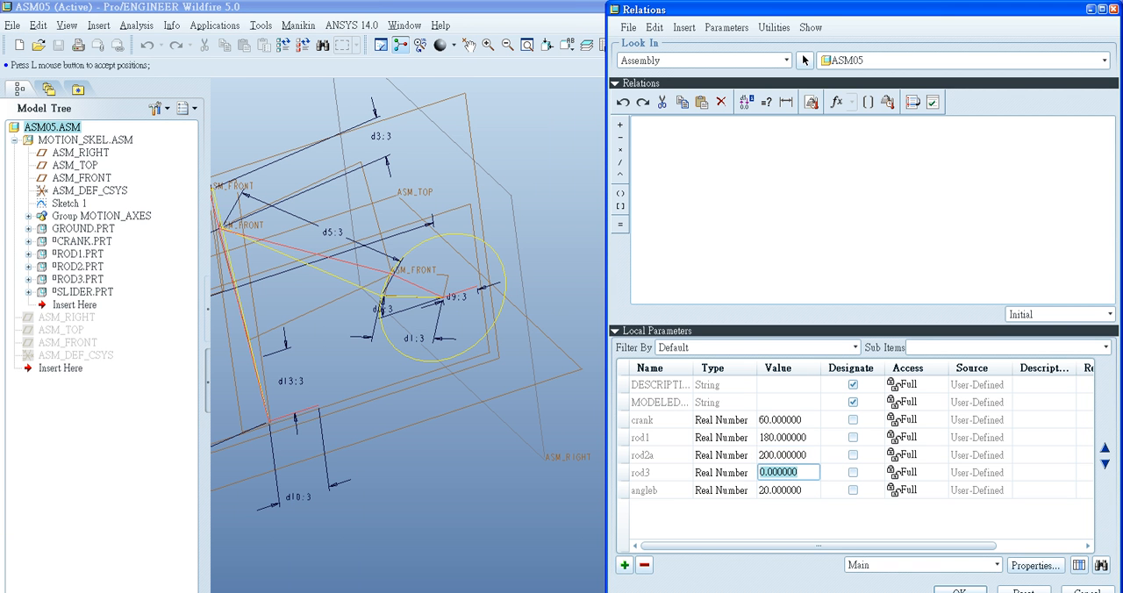
key(alt+Tab)
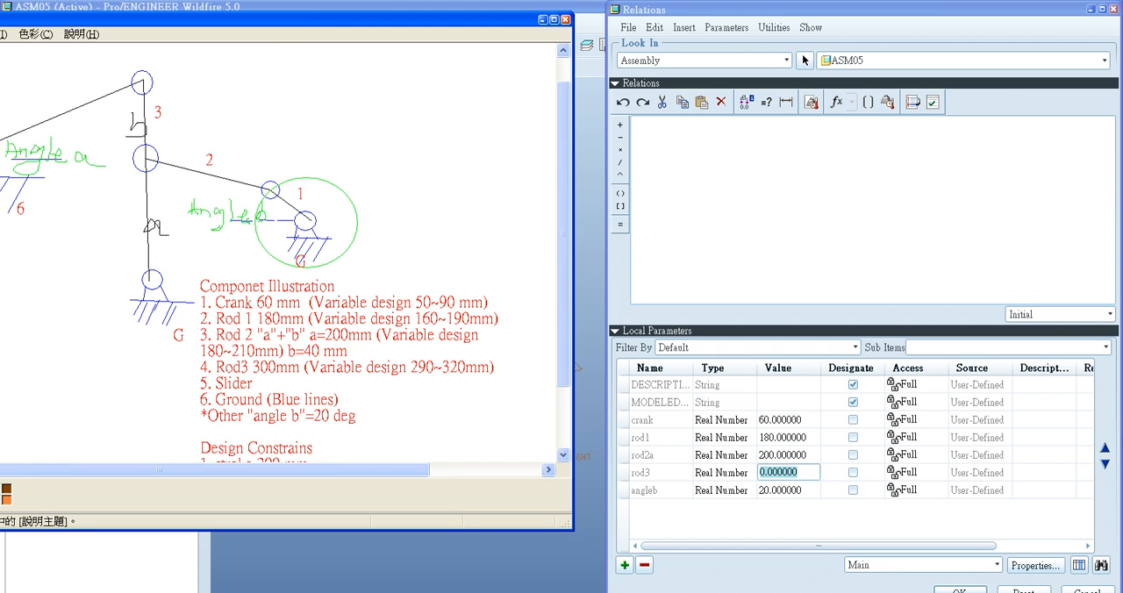
key(alt+Tab)
text(3)
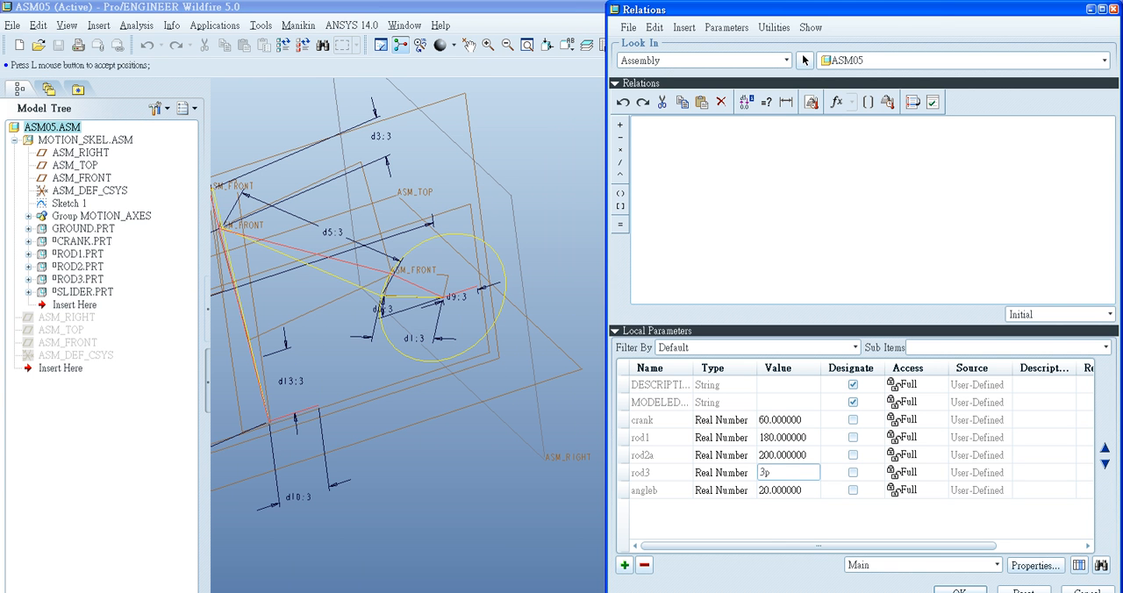
text(00)
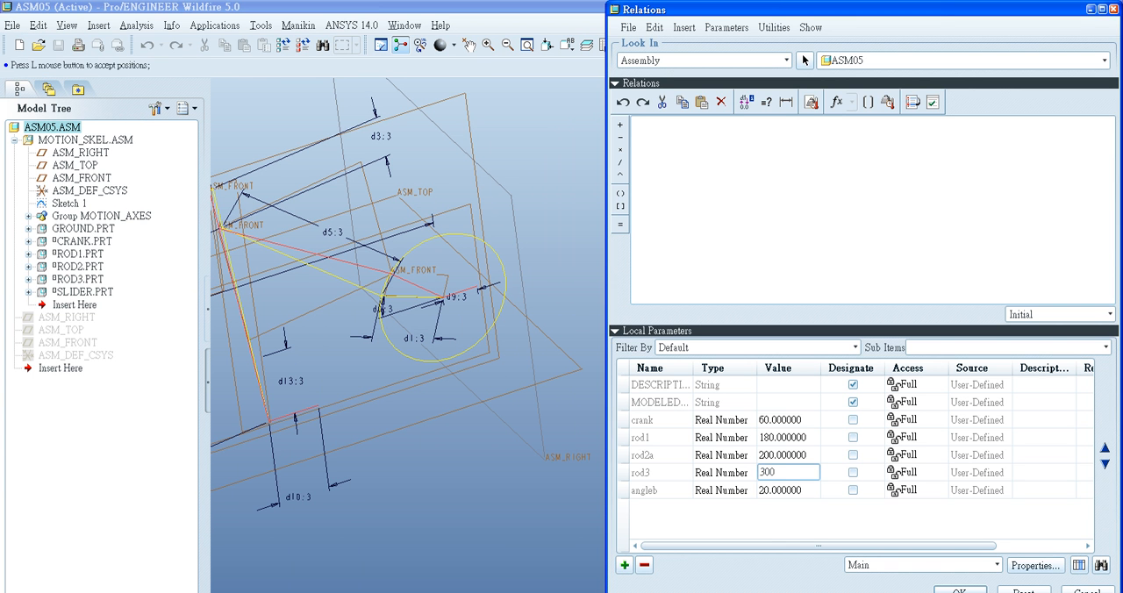
click(724, 473)
- Write the relation d1:3=crank, picking the crank length dimension in the sketch and inserting the crank parameter
click(660, 437)
click(660, 421)
click(635, 124)
scroll(403, 307, down, 4)
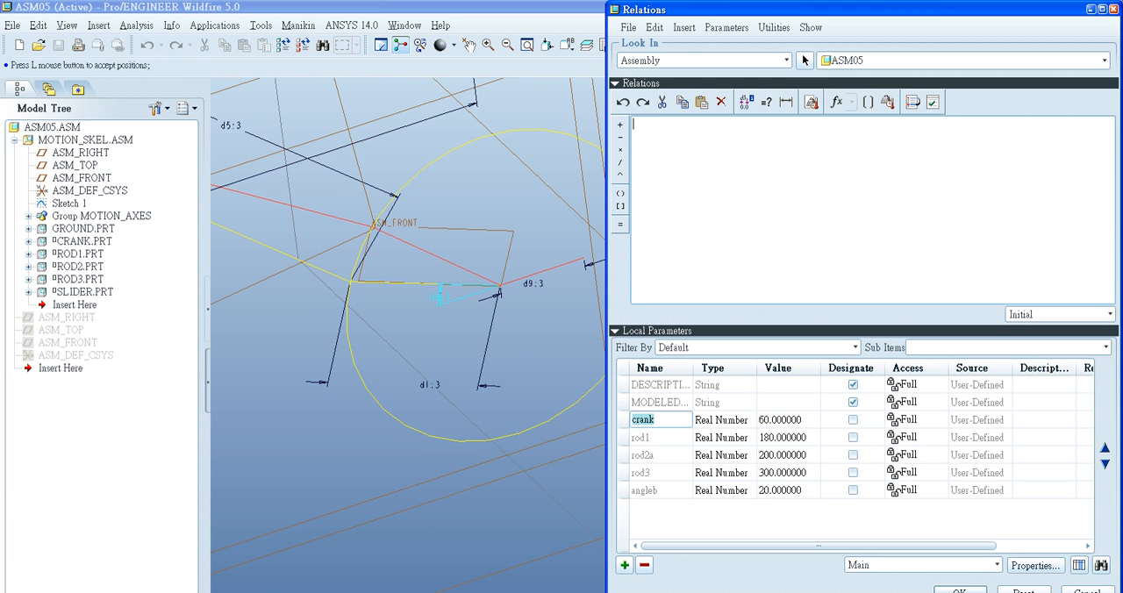
click(430, 384)
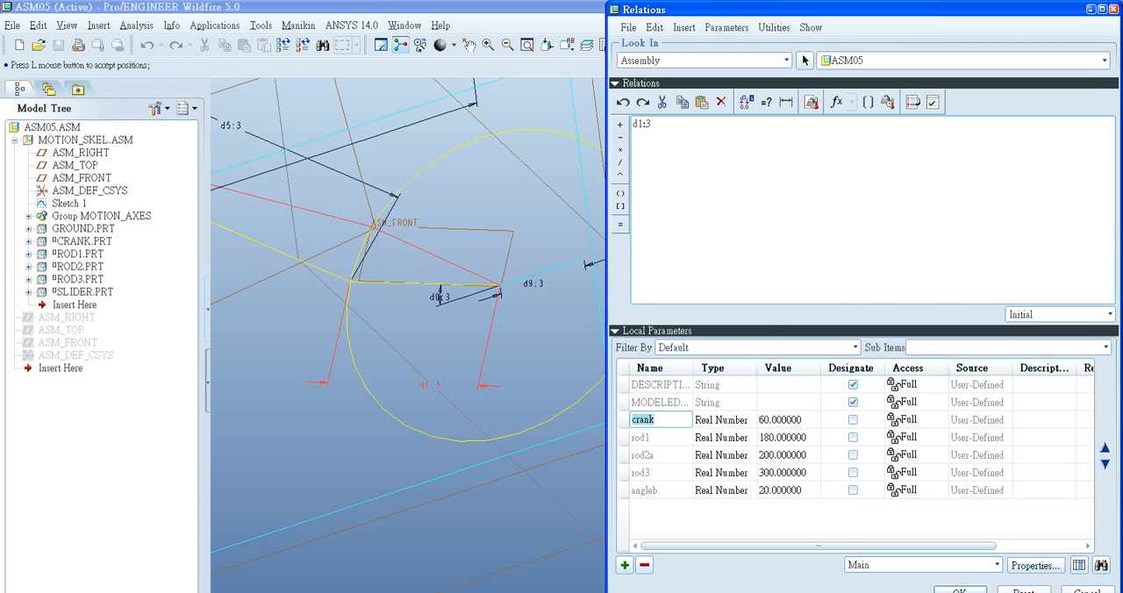
right_click(667, 418)
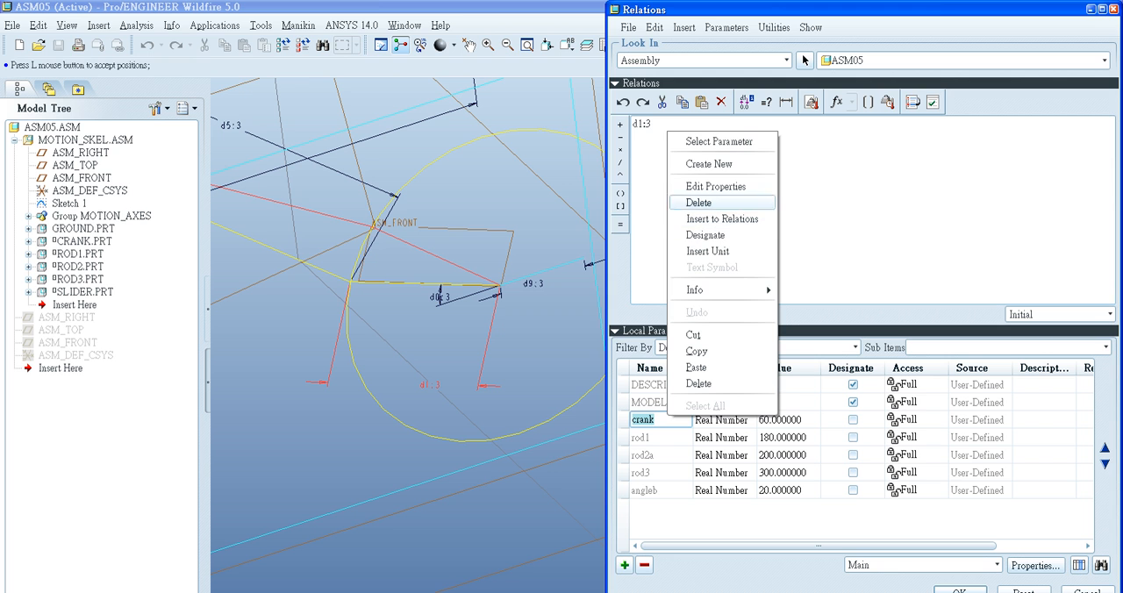
click(620, 225)
click(620, 224)
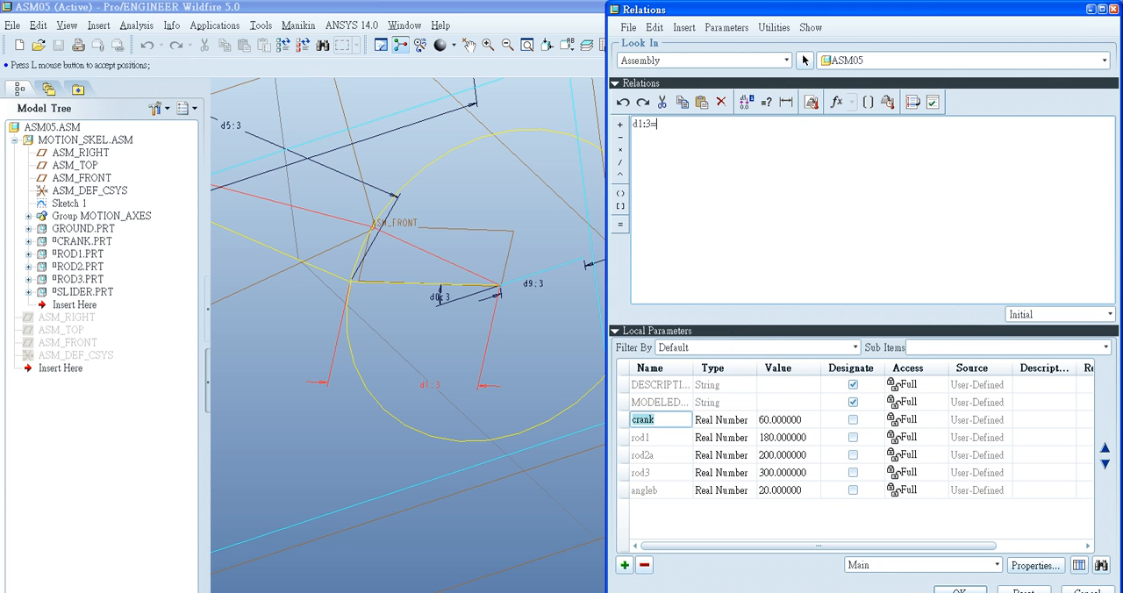
right_click(666, 419)
click(711, 225)
- Write the relation d5:3=rod1, picking the dimension between the crank end and the rocker and inserting the rod1 parameter
scroll(437, 268, up, 4)
shift+middle_drag(437, 269, 546, 294)
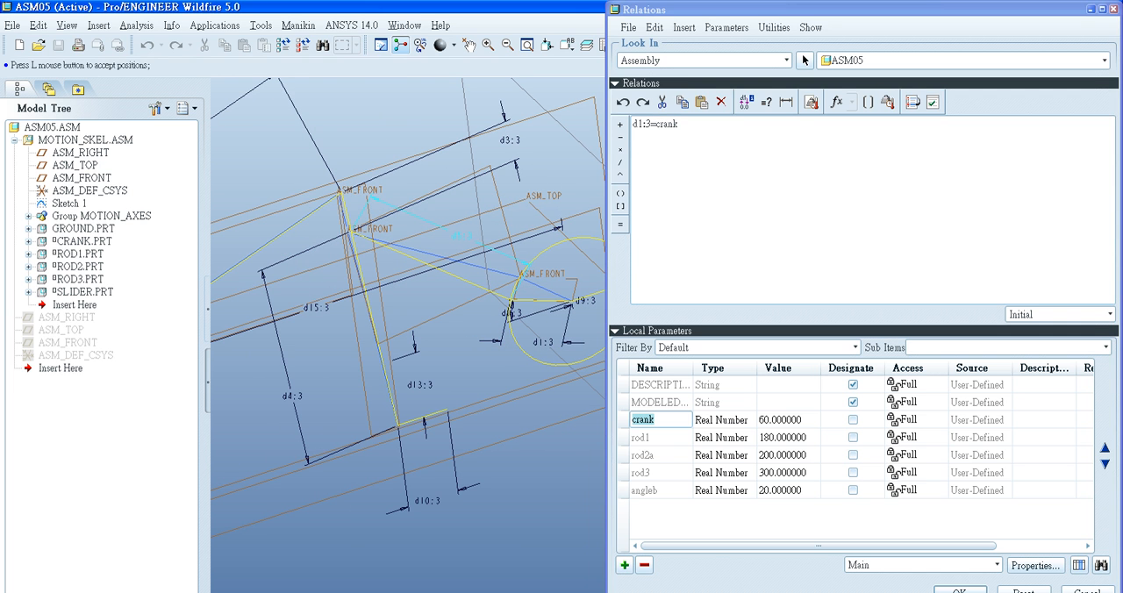
click(461, 236)
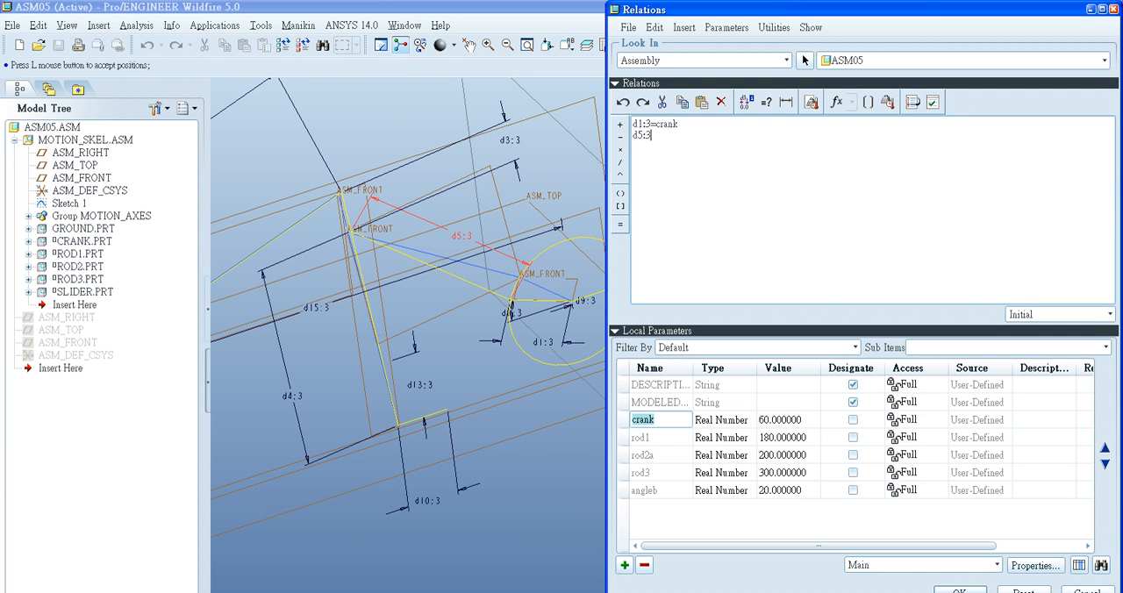
click(620, 224)
right_click(649, 437)
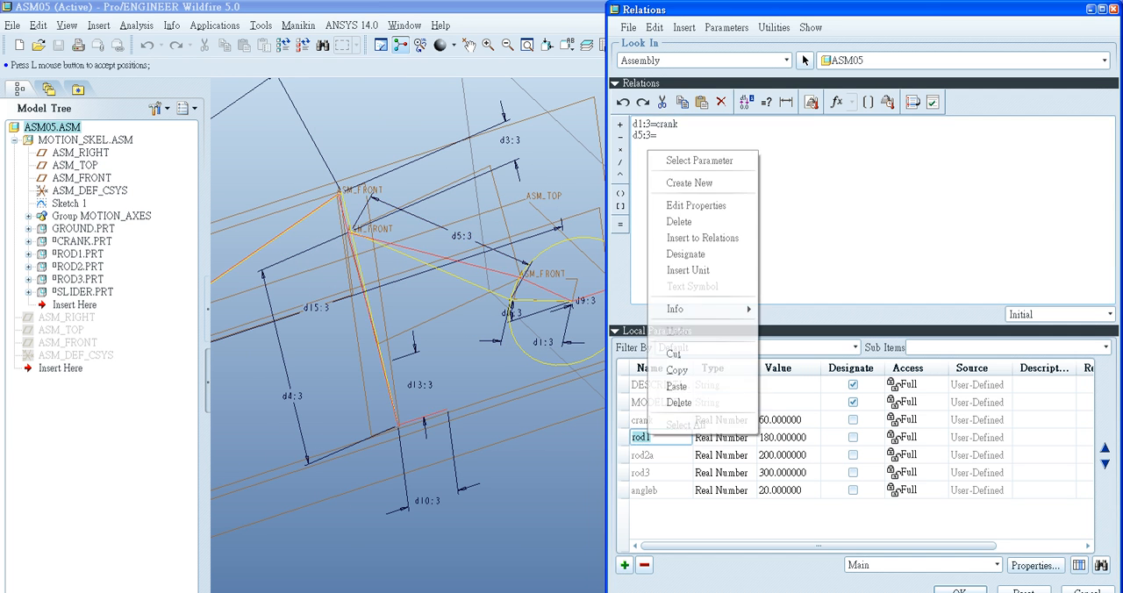
click(702, 238)
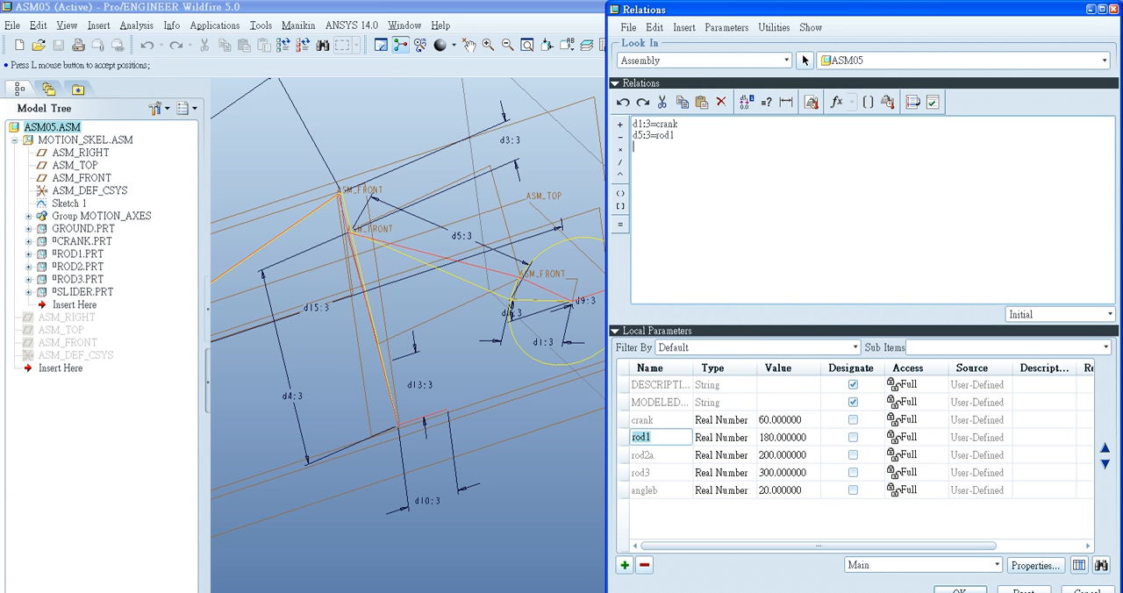
- Examine the motion skeleton's dimension labels and compare them with the reference drawing to identify the dimension for length a of rod 2
scroll(408, 307, up, 2)
shift+middle_drag(371, 334, 418, 310)
scroll(401, 274, down, 2)
scroll(518, 210, up, 2)
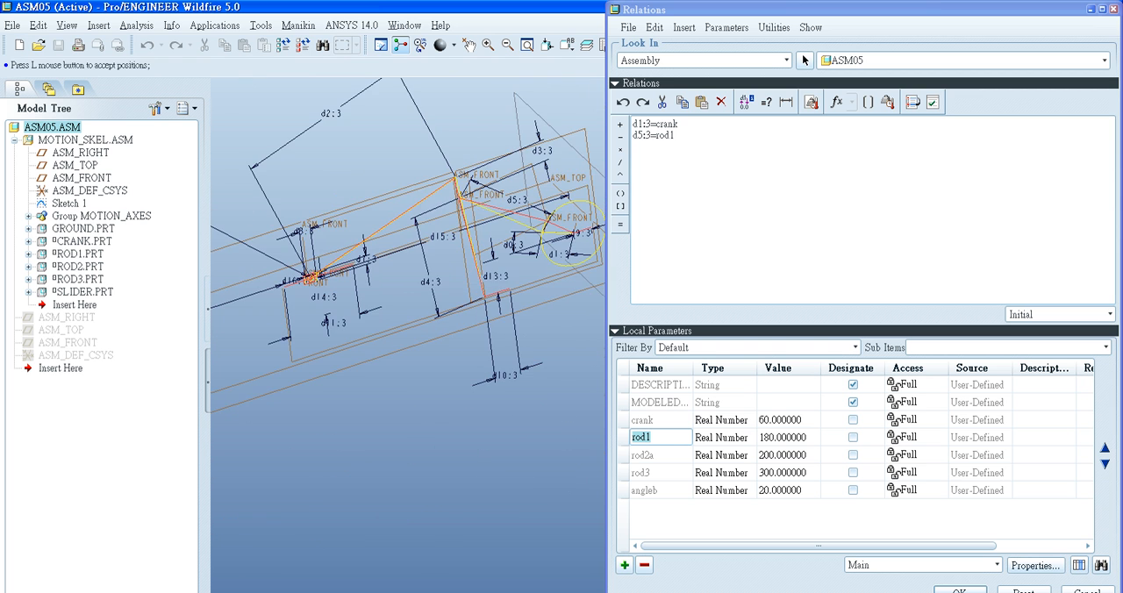
middle_drag(439, 263, 455, 338)
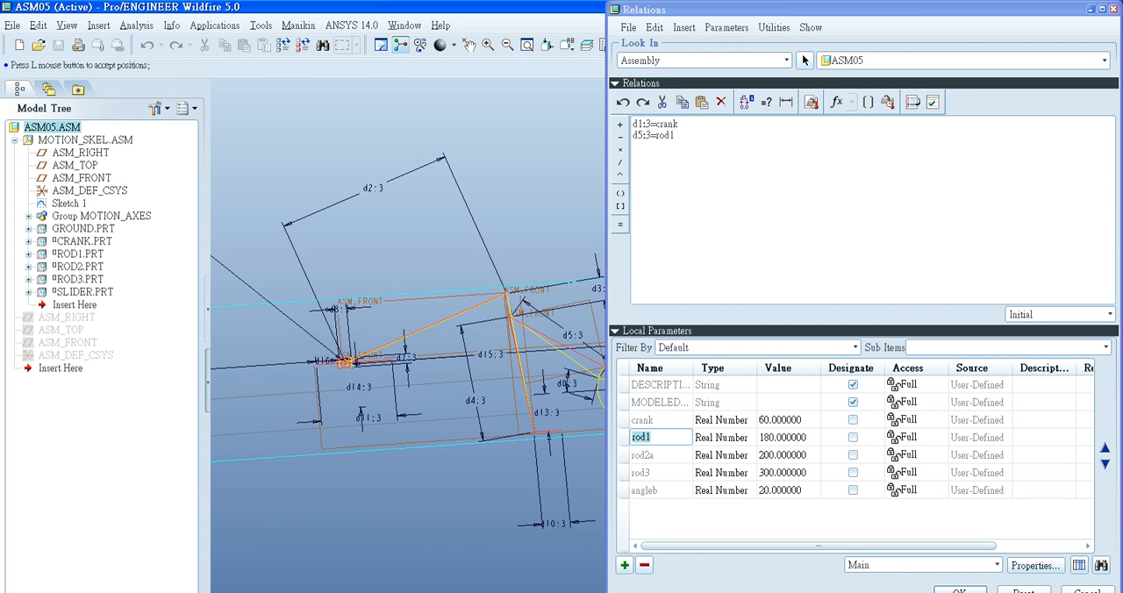
scroll(526, 459, down, 2)
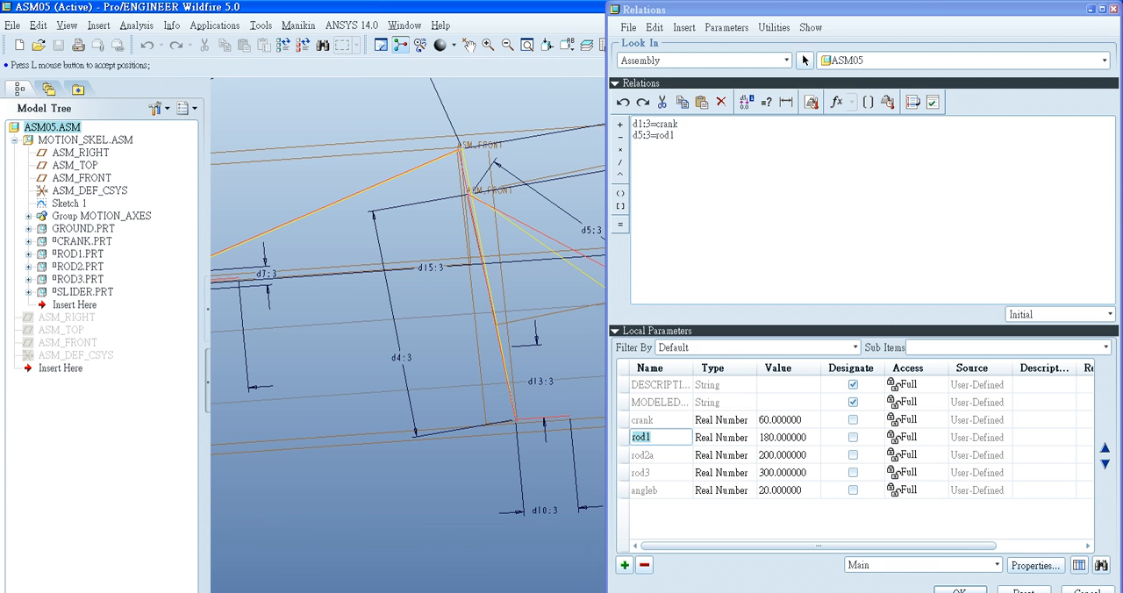
scroll(410, 351, up, 2)
shift+middle_drag(426, 362, 442, 346)
scroll(395, 402, up, 1)
scroll(443, 346, down, 2)
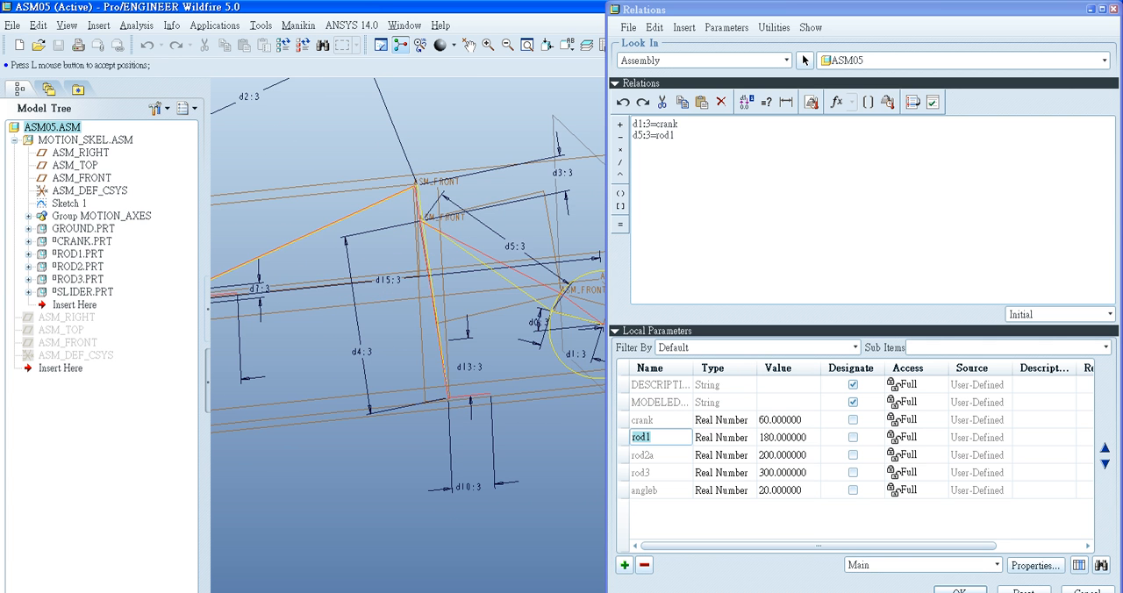
scroll(434, 272, up, 2)
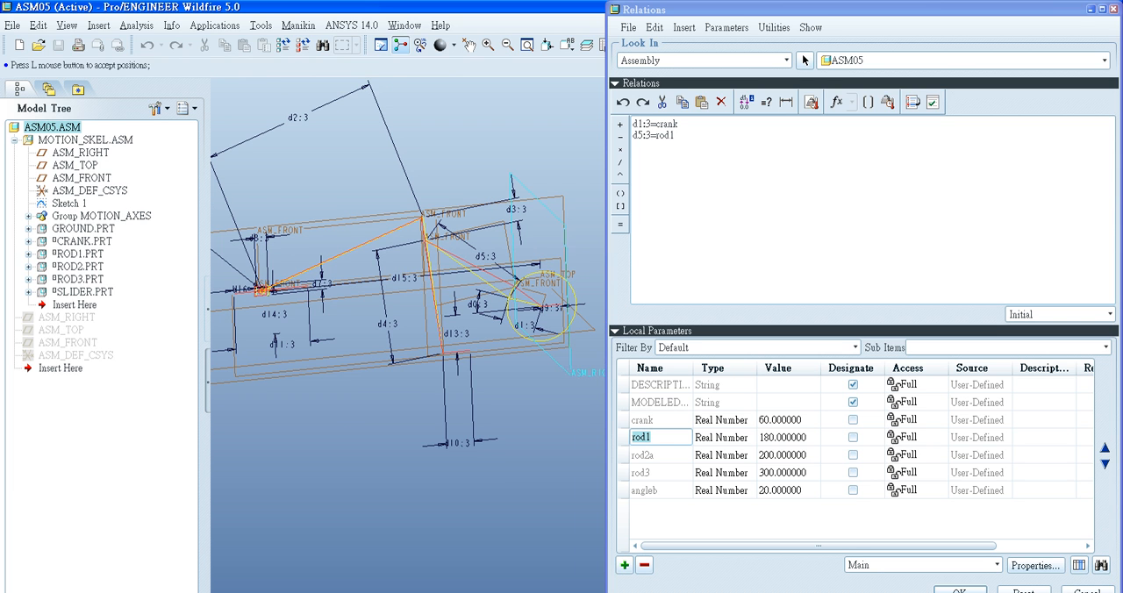
click(702, 140)
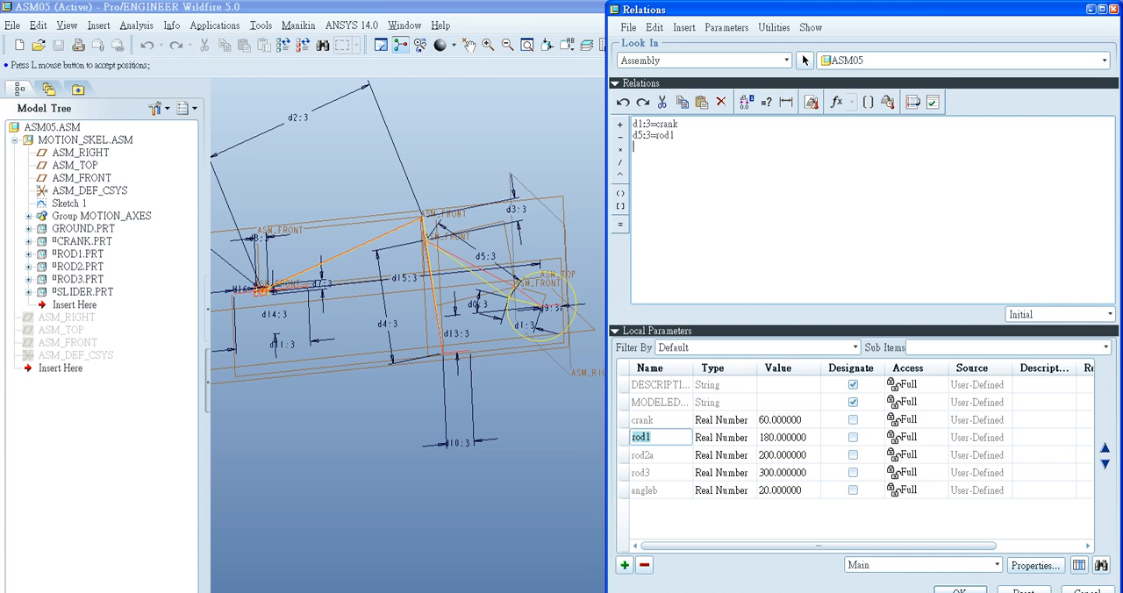
key(alt+Tab)
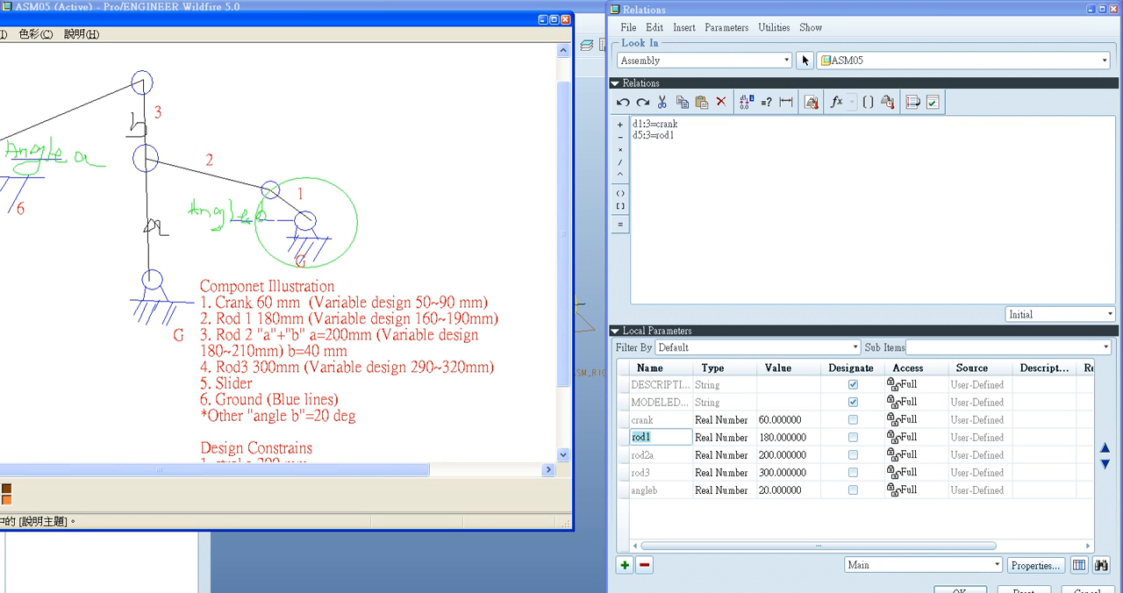
key(alt+Tab)
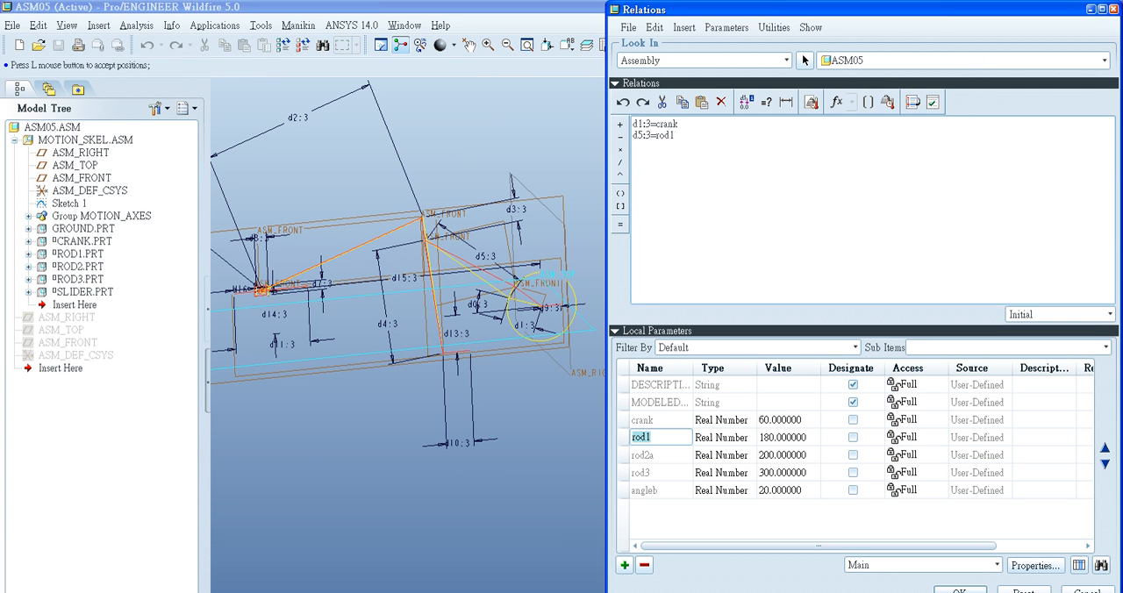
- Write the relation d4:3=rod2a, picking the rocker's lower length dimension in the sketch and inserting the rod2a parameter
click(387, 323)
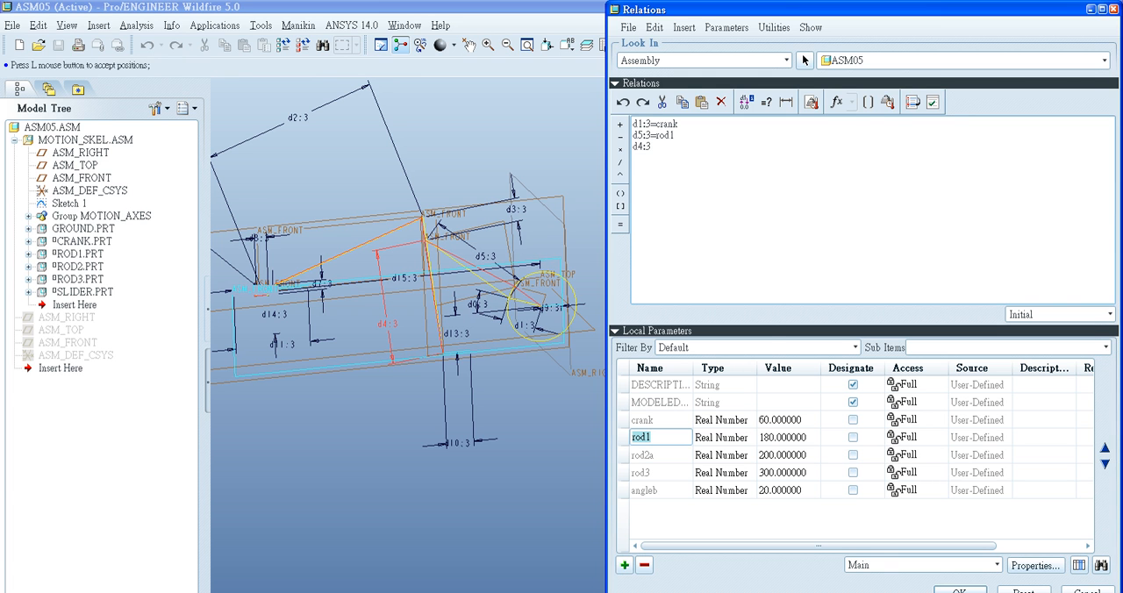
right_click(656, 439)
click(672, 457)
right_click(673, 457)
click(726, 377)
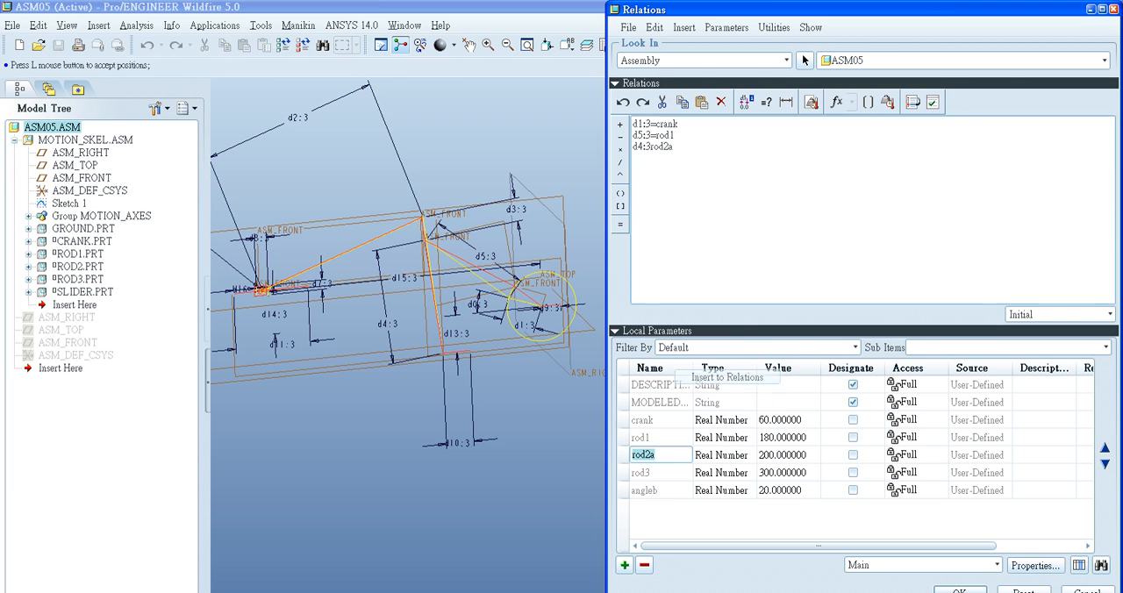
click(651, 146)
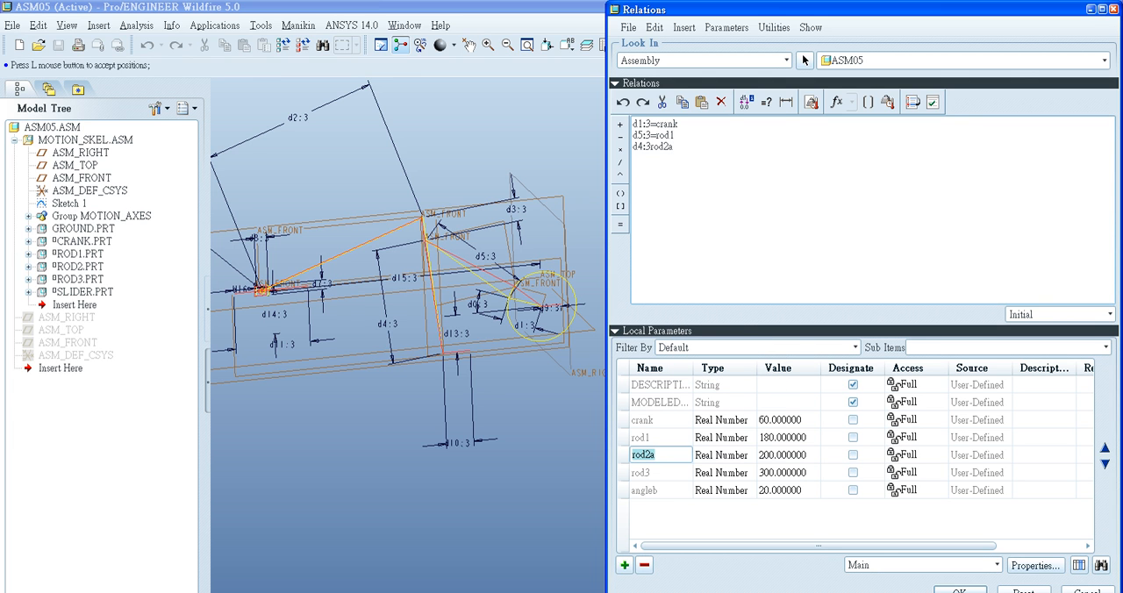
click(620, 223)
- Write the relation d2:3=rod3, picking the dimension between the rocker's upper end and the slider and inserting the rod3 parameter
click(298, 117)
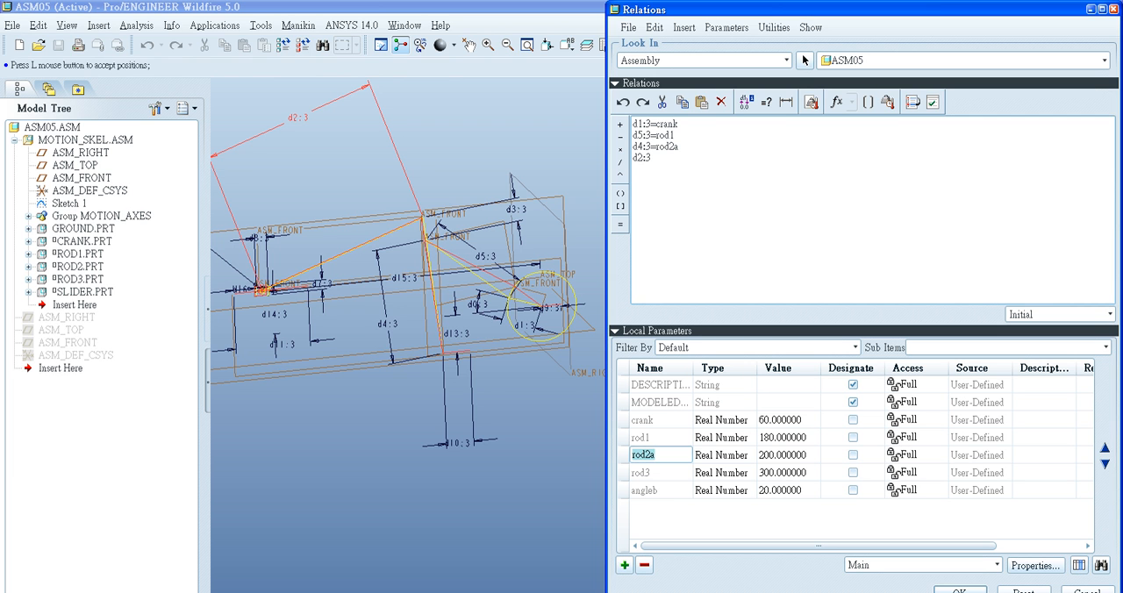
click(620, 224)
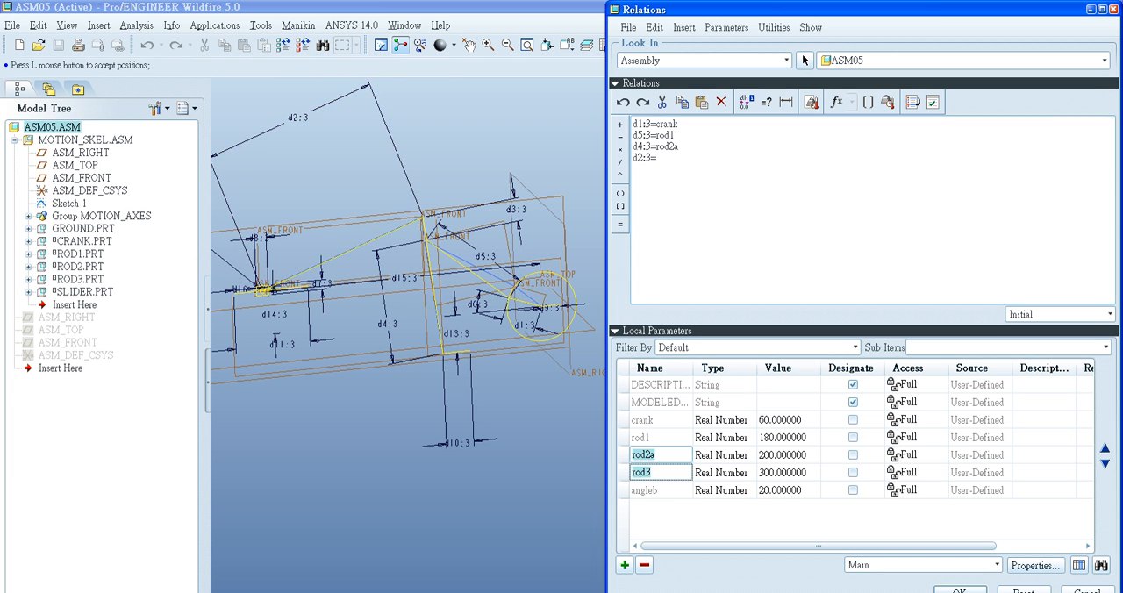
right_click(662, 190)
click(718, 277)
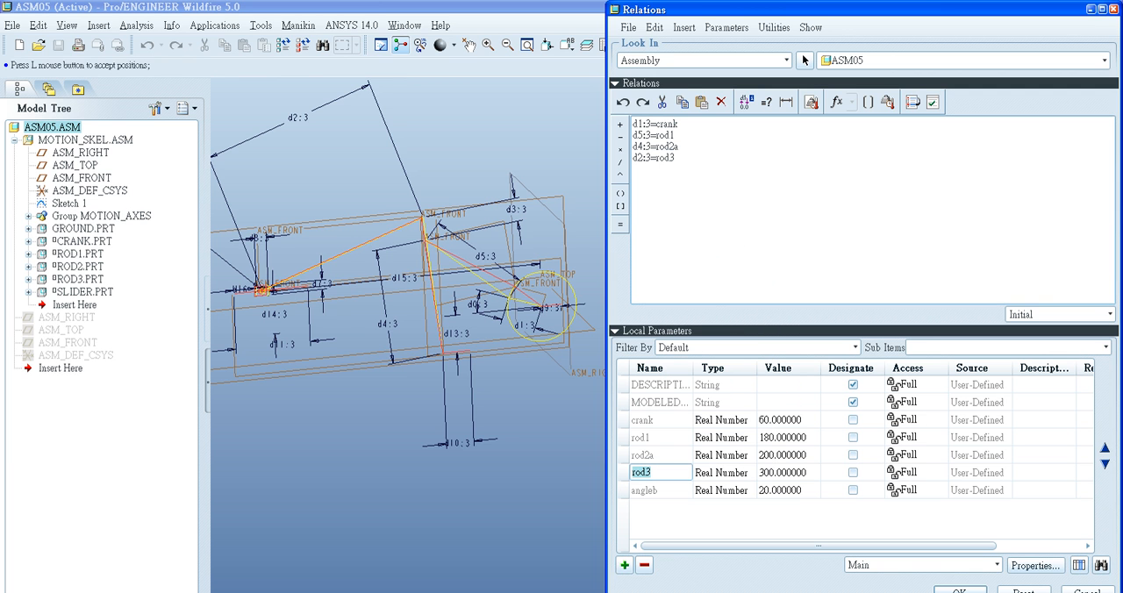
- Write the relation d0:3=angleb, picking the crank's angle dimension and inserting the angleb parameter, and accept the relations
scroll(397, 368, up, 2)
key(Return)
click(646, 490)
scroll(485, 312, down, 7)
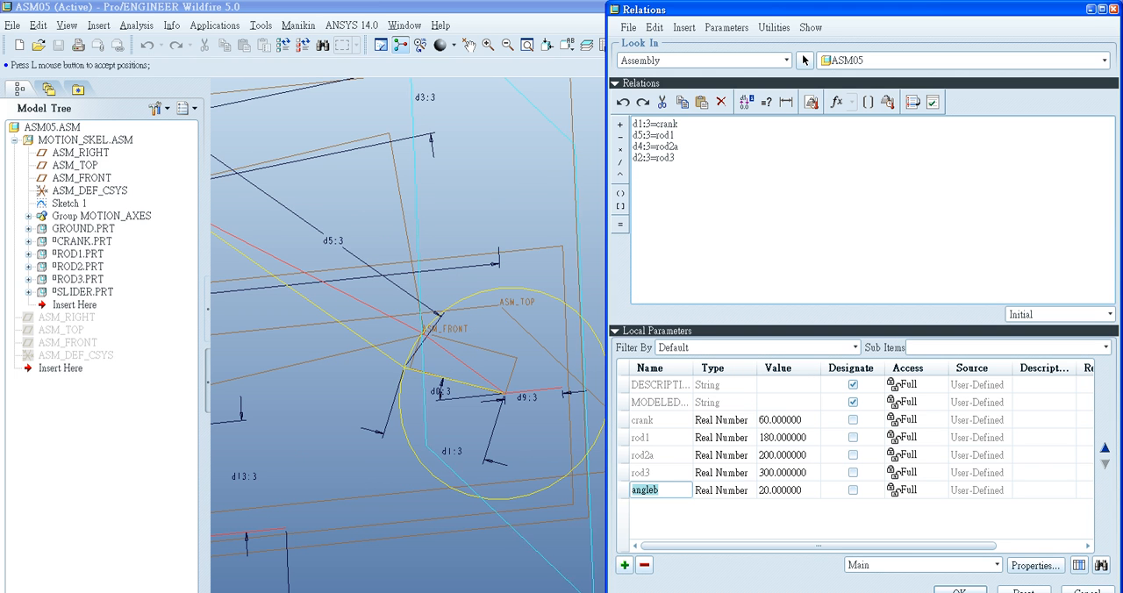
click(439, 391)
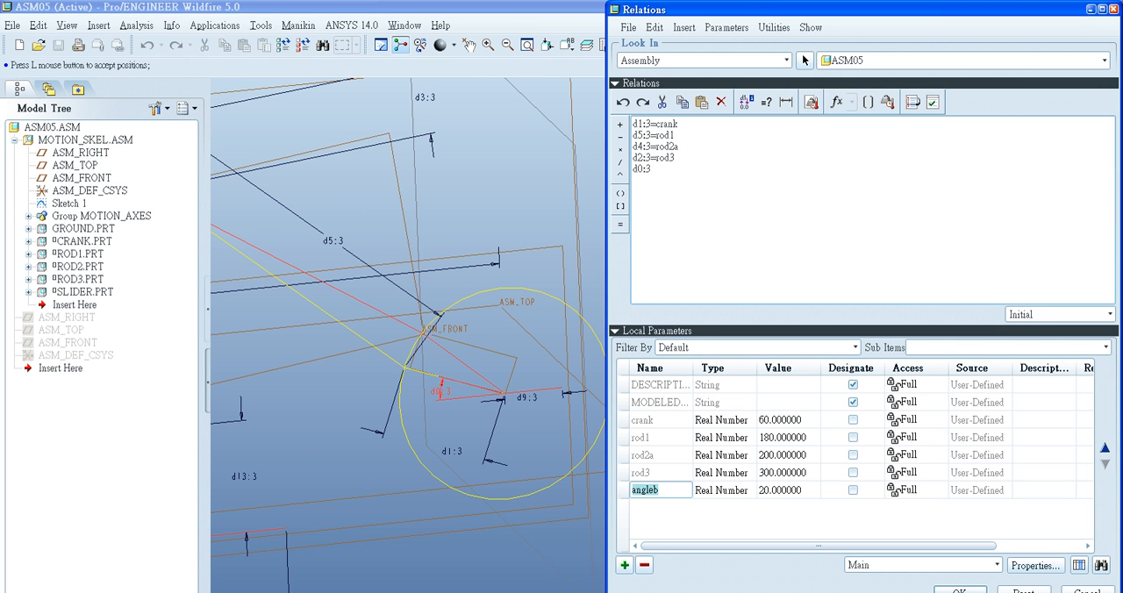
click(620, 225)
right_click(673, 490)
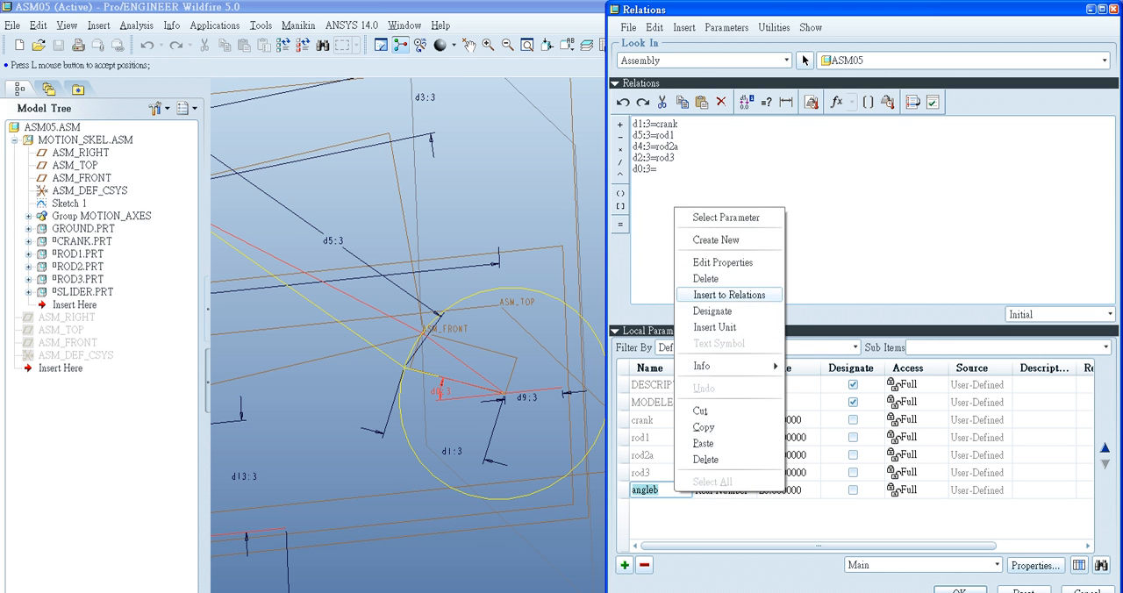
click(729, 295)
click(960, 589)
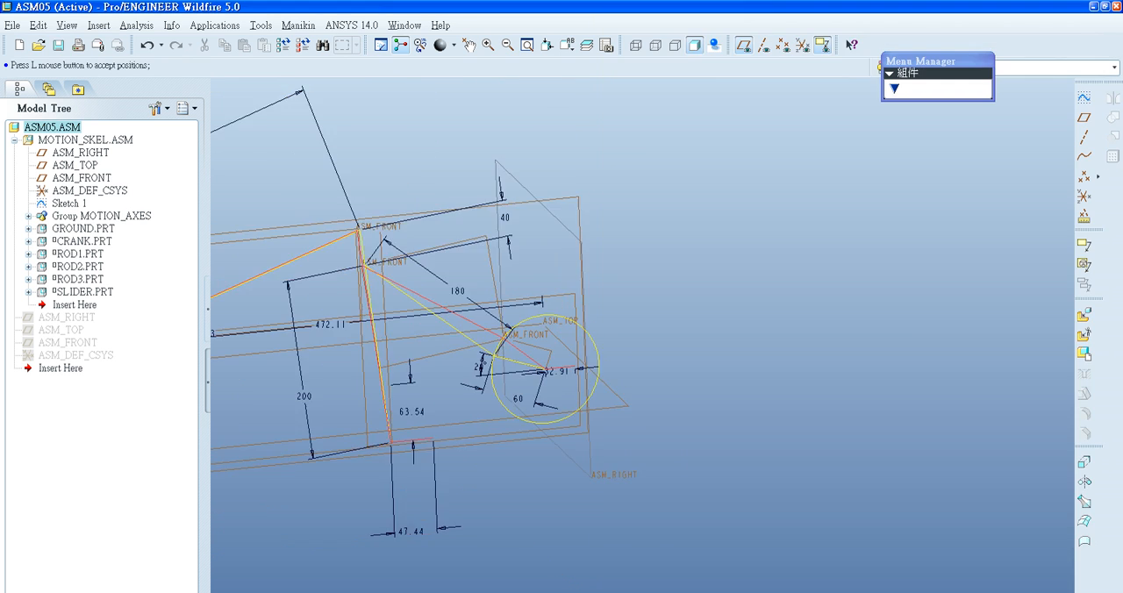
- Regenerate the assembly with the new relations and look over the whole linkage
click(283, 44)
scroll(542, 386, up, 1)
shift+middle_drag(542, 386, 705, 282)
middle_drag(590, 337, 544, 409)
scroll(553, 340, down, 3)
scroll(543, 409, up, 1)
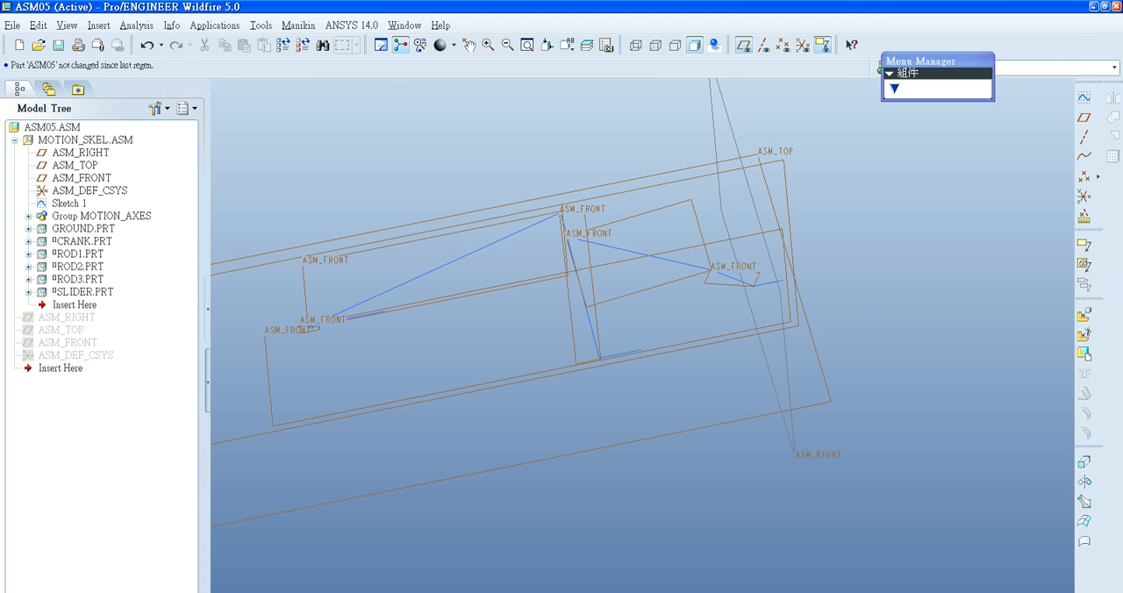
- Start an Angle analysis as a feature and consult the design constraints in the reference drawing
click(83, 292)
click(75, 304)
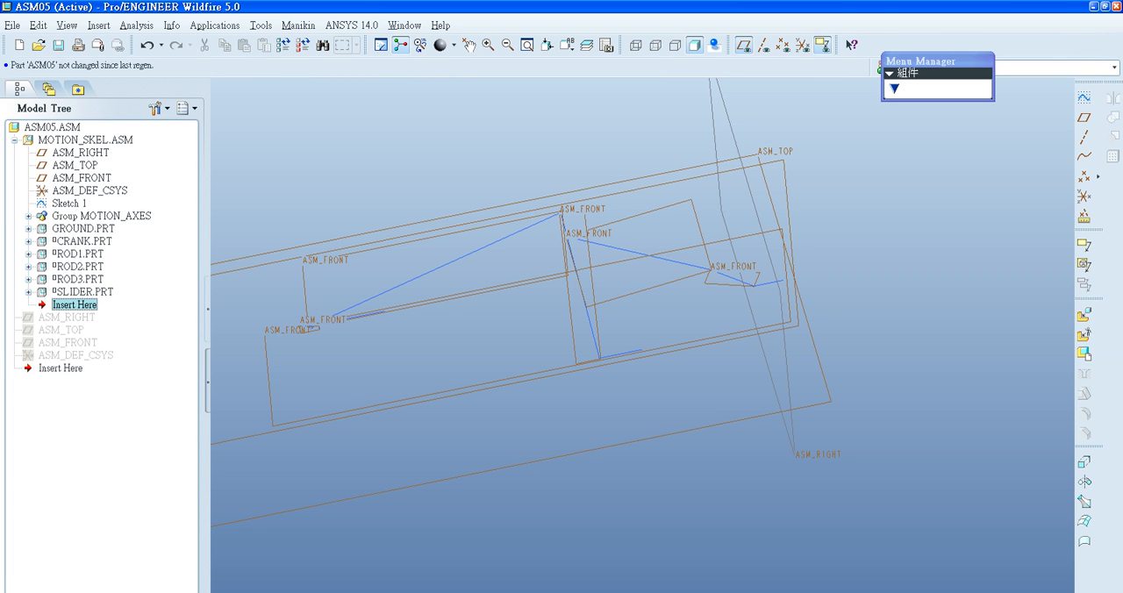
click(137, 24)
mouse_move(151, 43)
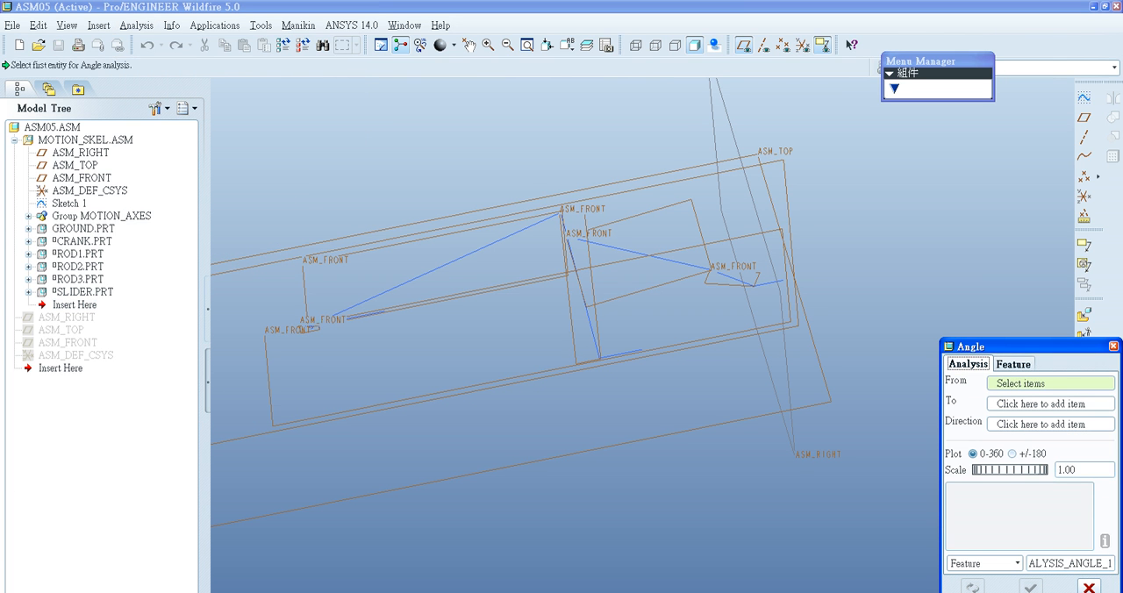
key(alt+Tab)
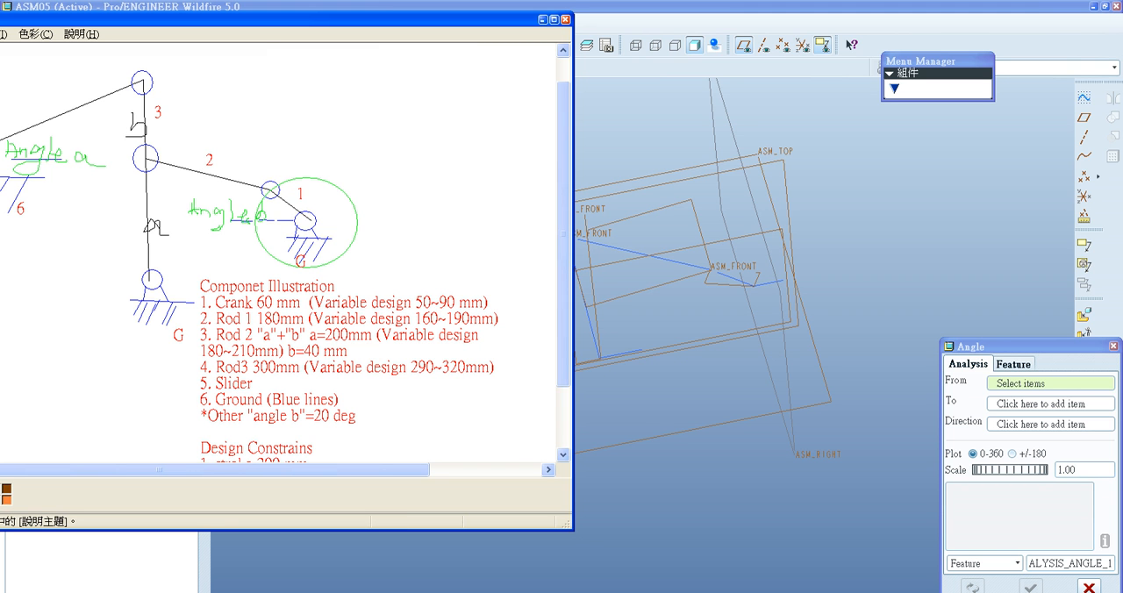
scroll(286, 253, down, 2)
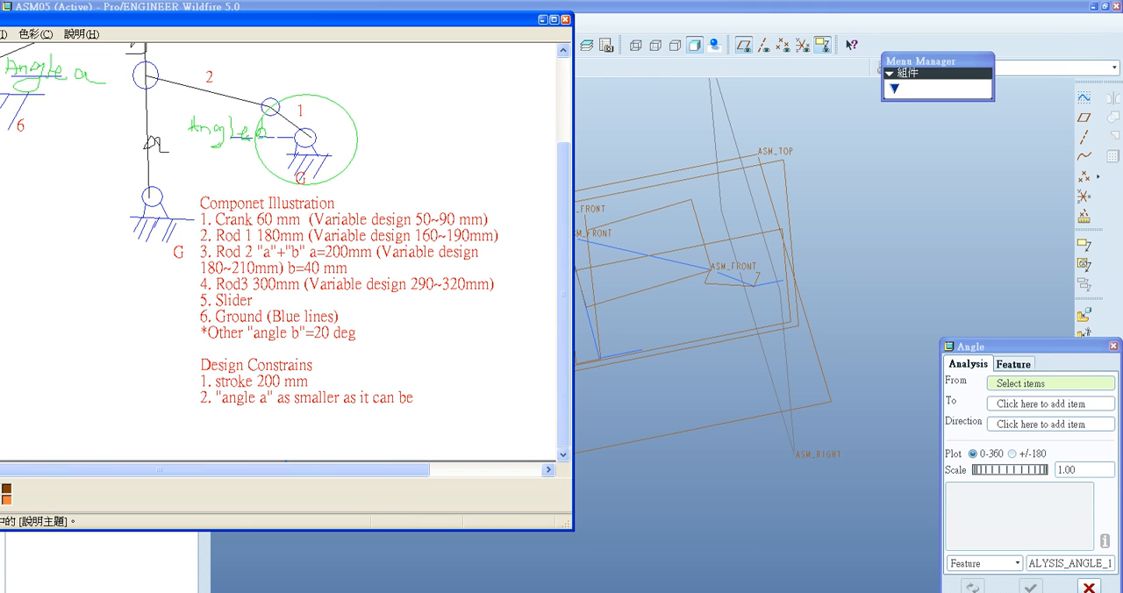
click(543, 19)
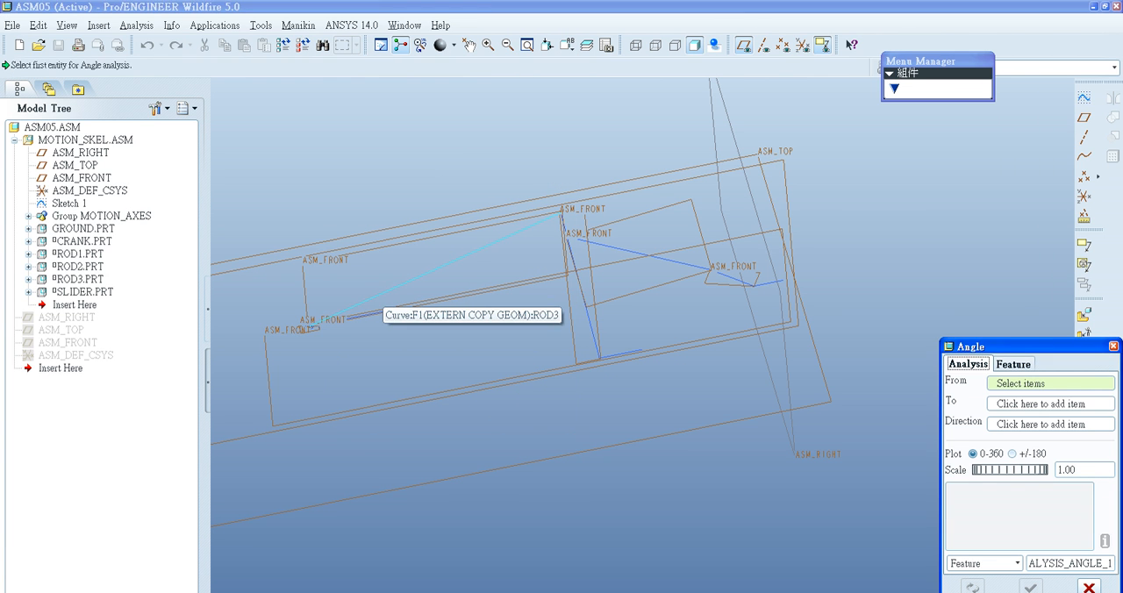
- Measure angle a from the rod 3 curve to the ground curve at the slider joint
click(379, 295)
click(366, 314)
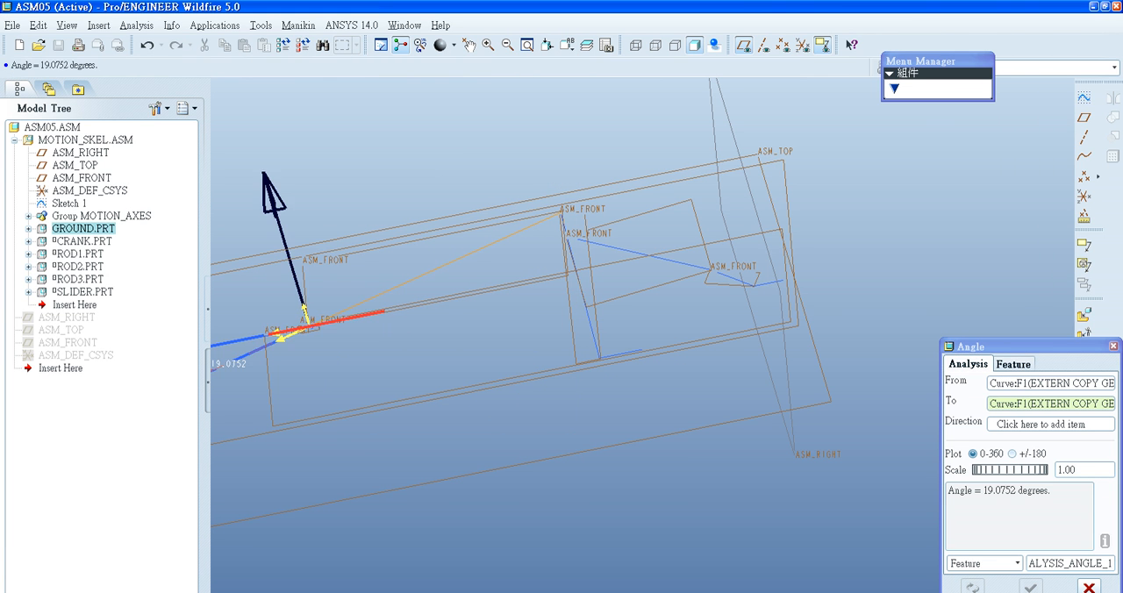
scroll(559, 385, up, 4)
scroll(559, 385, down, 2)
scroll(435, 354, down, 1)
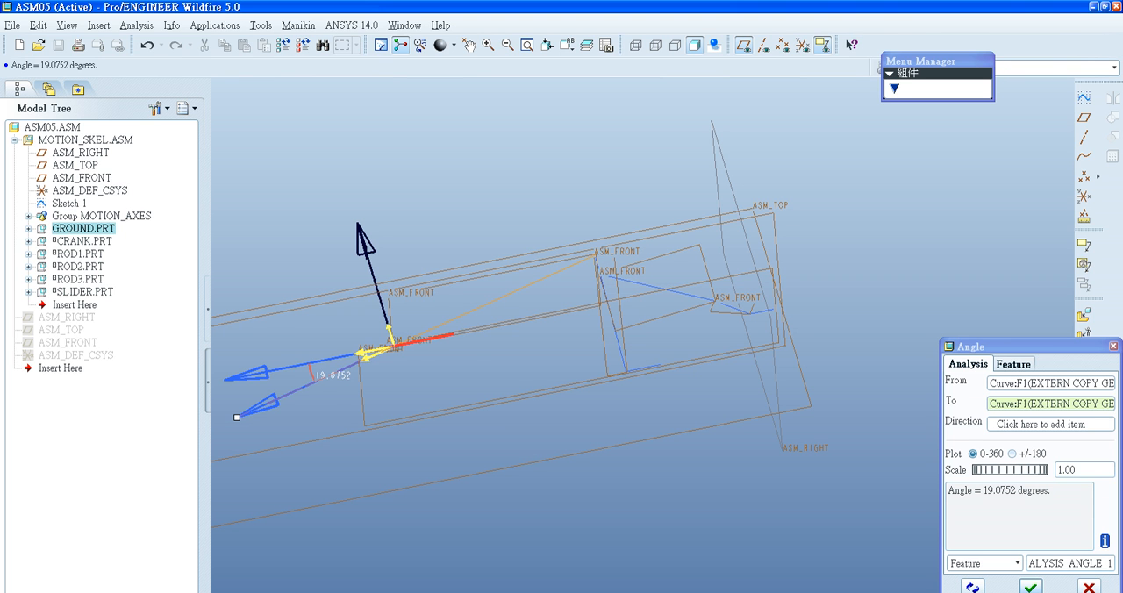
- Try reversing the direction arrows of both measured curves and the normal of the angle measurement
click(372, 351)
click(414, 342)
click(372, 352)
scroll(372, 355, down, 3)
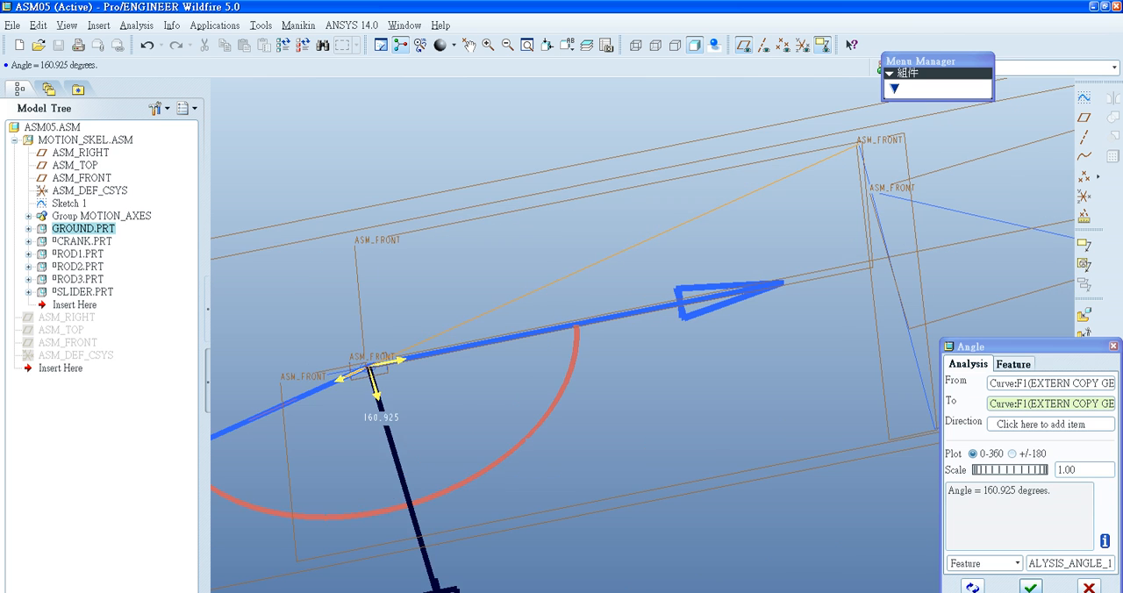
click(376, 387)
click(349, 375)
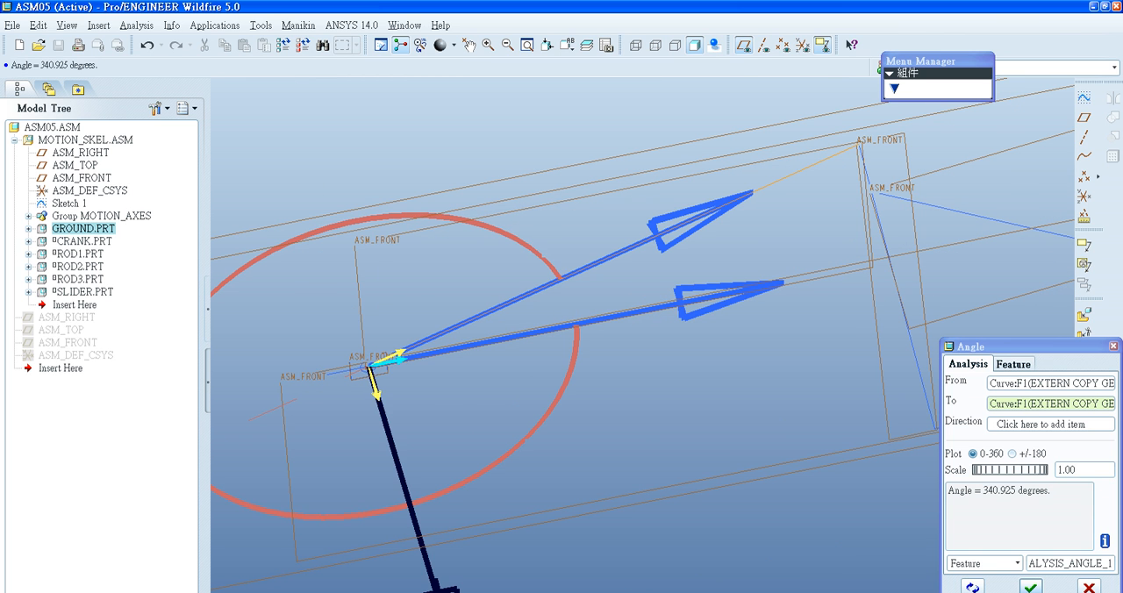
click(392, 361)
click(392, 355)
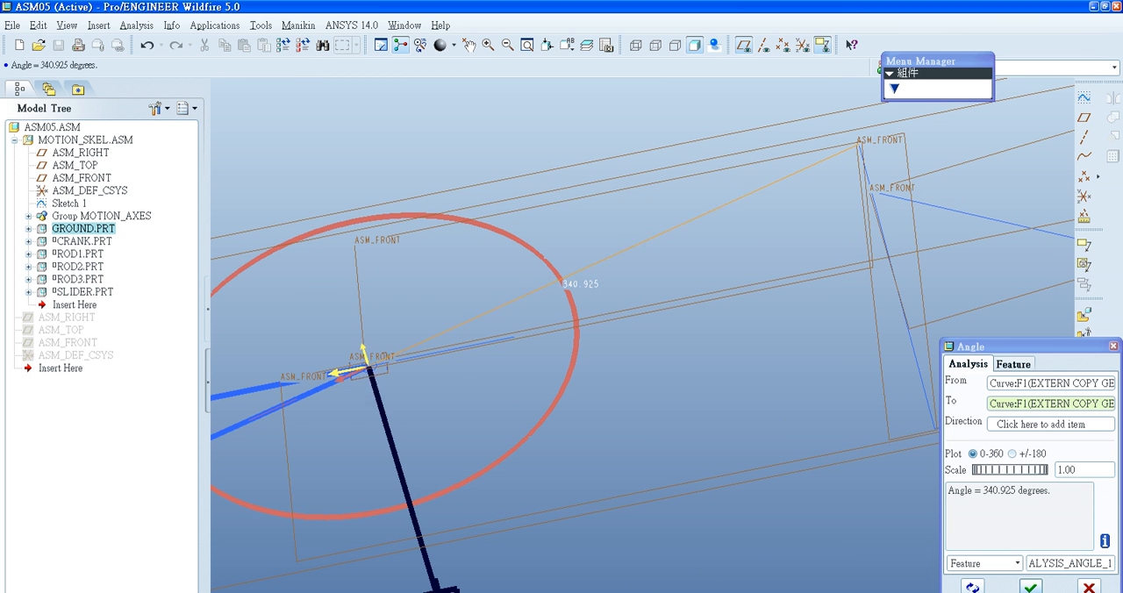
click(374, 388)
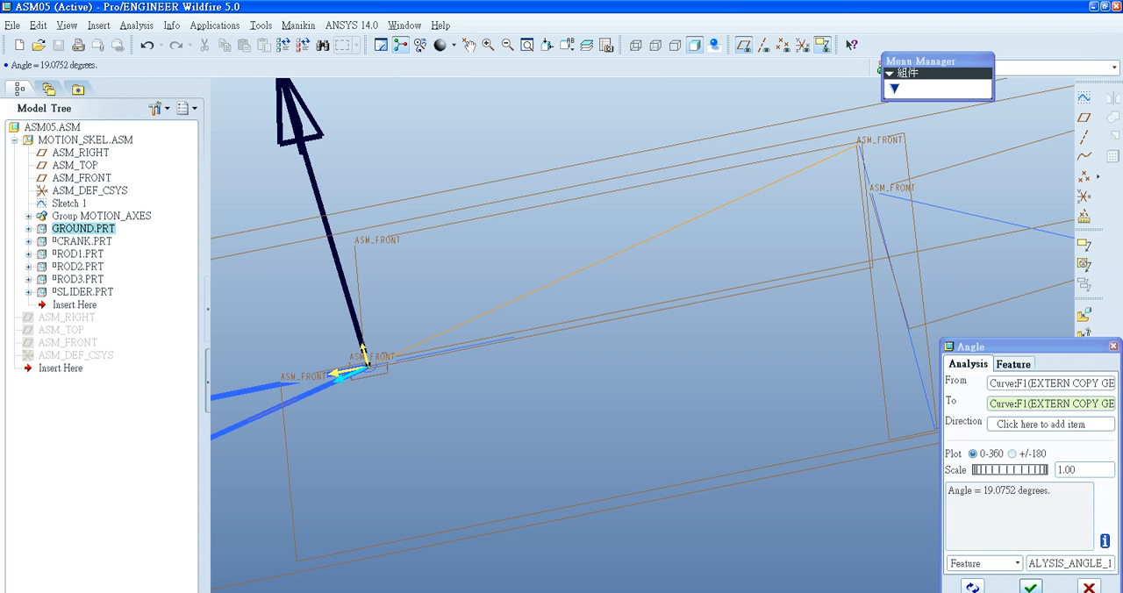
- Examine the measured angle between rod 3 and the ground line close up and from a saved view orientation
scroll(356, 368, up, 5)
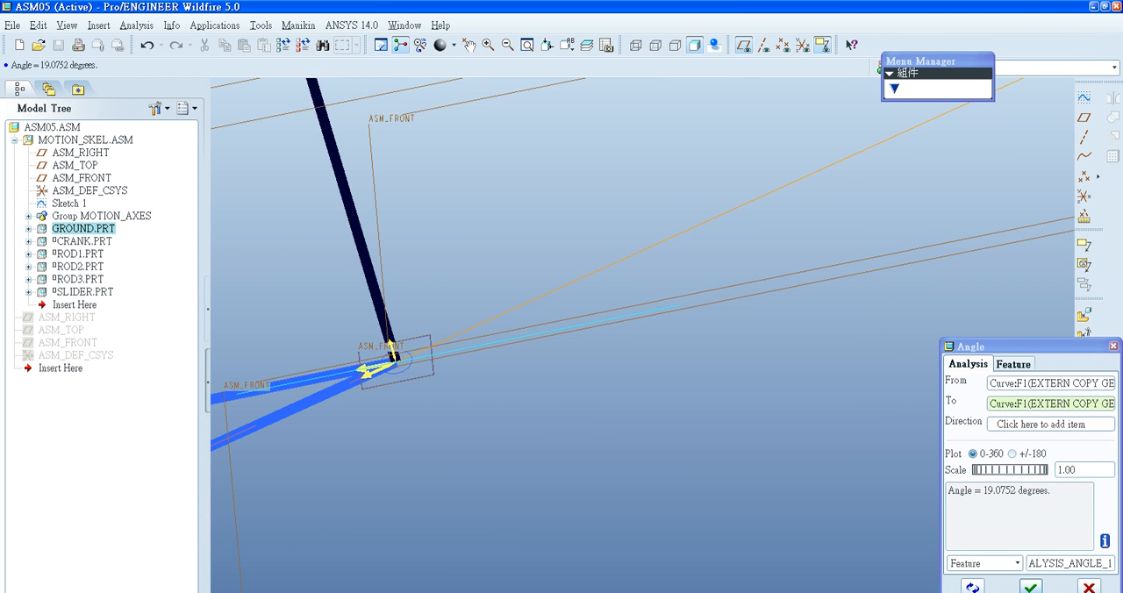
scroll(397, 340, down, 7)
shift+middle_drag(397, 340, 553, 235)
scroll(546, 226, up, 3)
scroll(539, 217, up, 2)
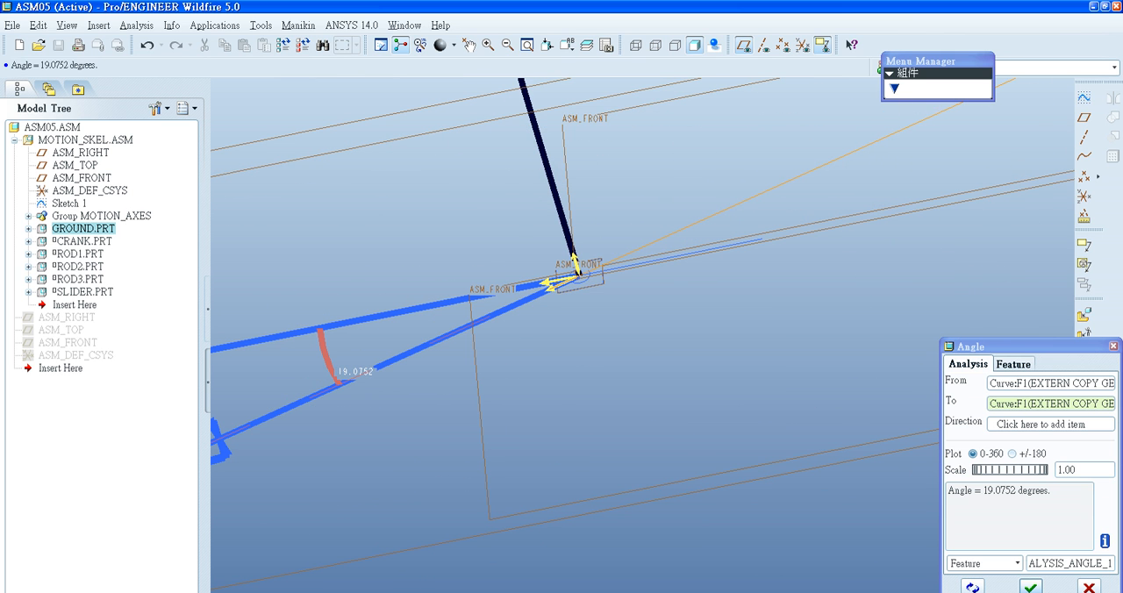
click(568, 45)
click(580, 114)
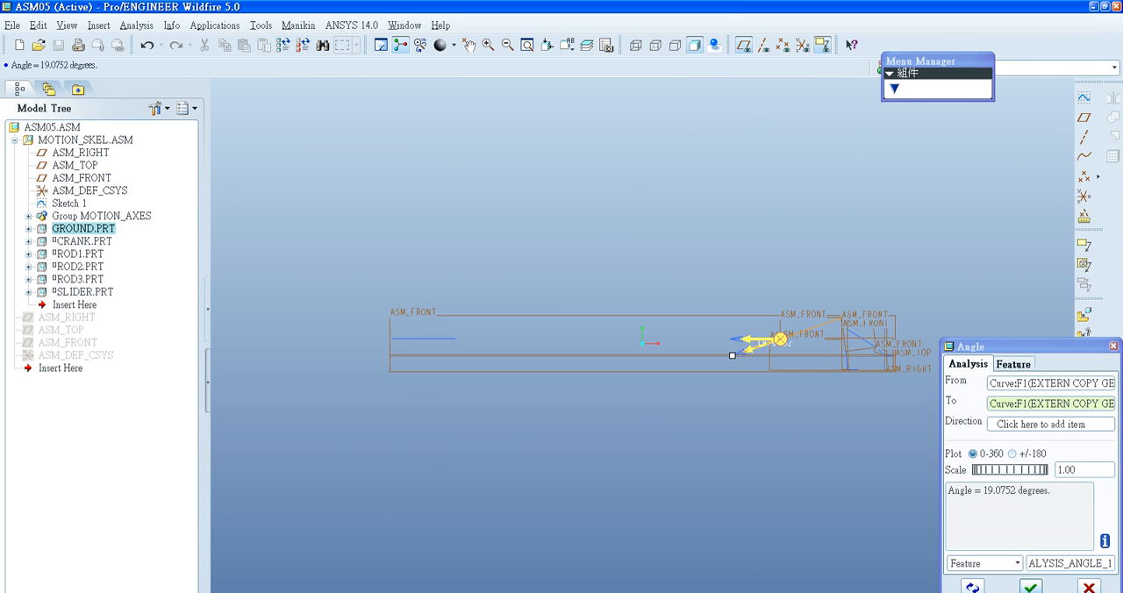
scroll(607, 324, up, 3)
scroll(607, 326, up, 2)
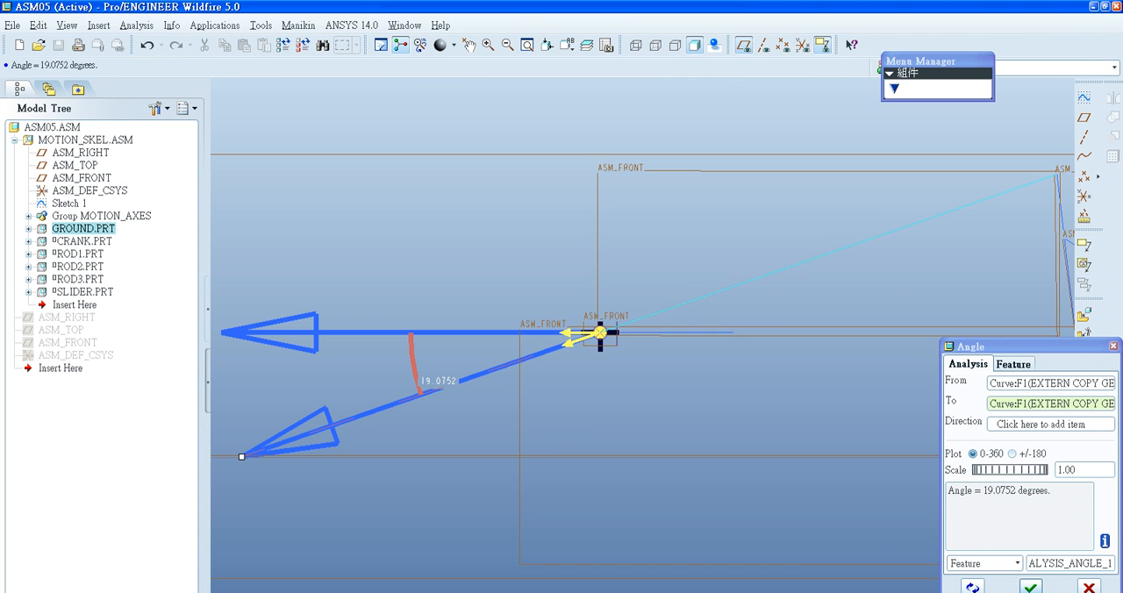
middle_drag(586, 334, 674, 210)
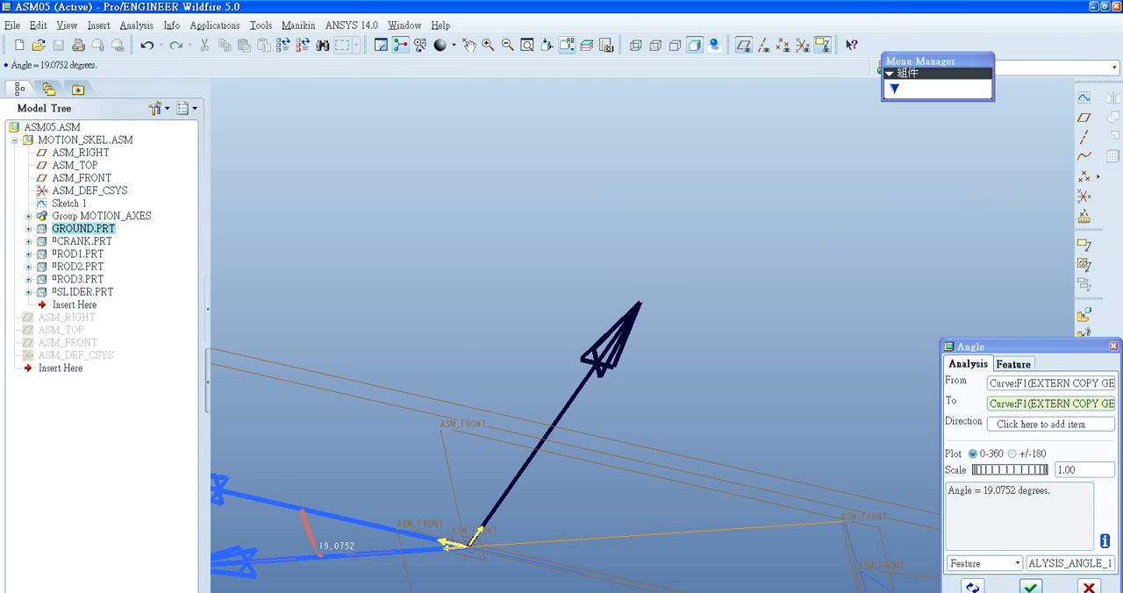
- Check angle a in the FRONT orientation and accept the angle measurement as an analysis feature
click(566, 45)
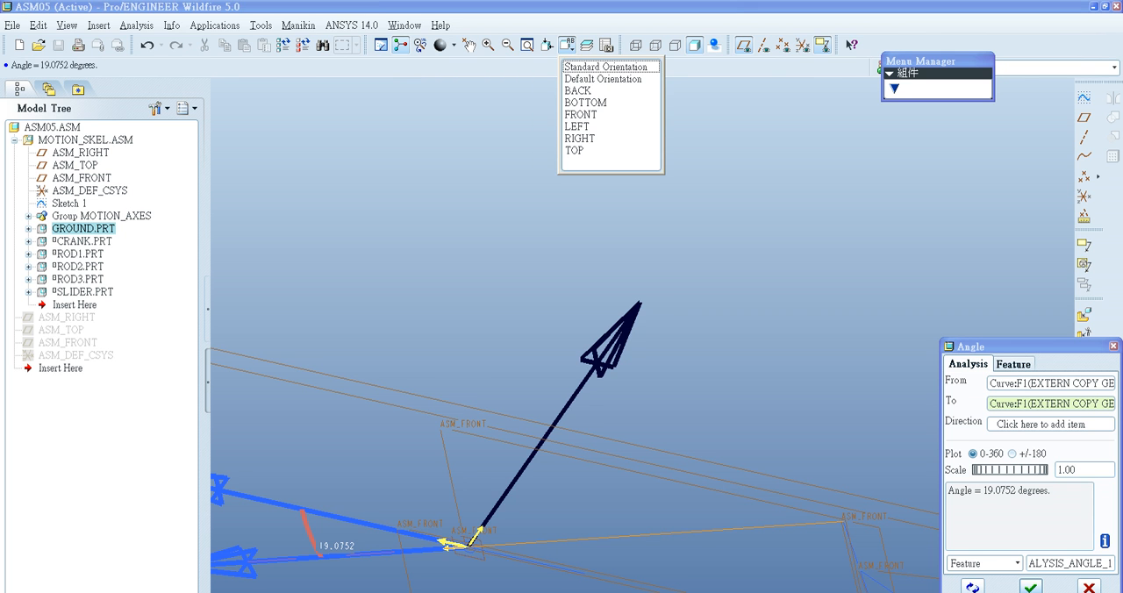
click(580, 114)
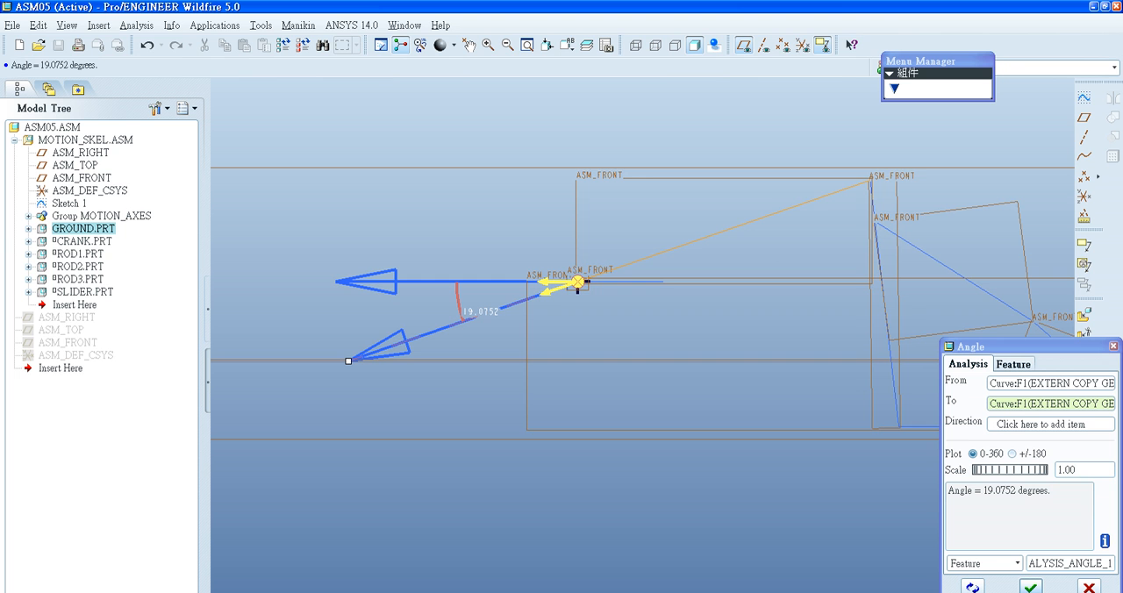
scroll(466, 305, down, 3)
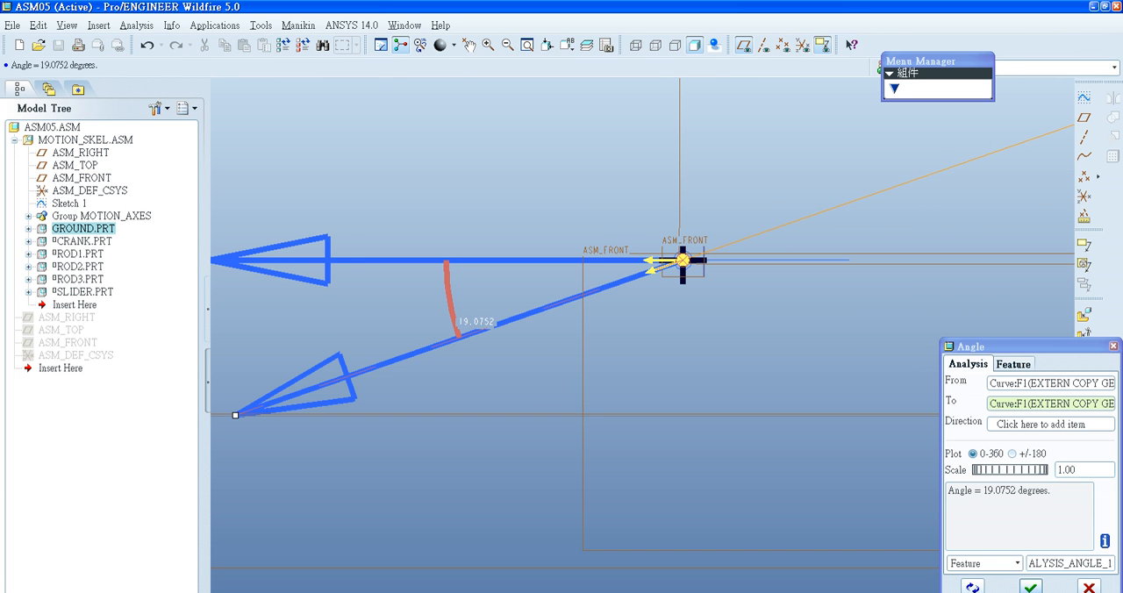
scroll(523, 329, up, 2)
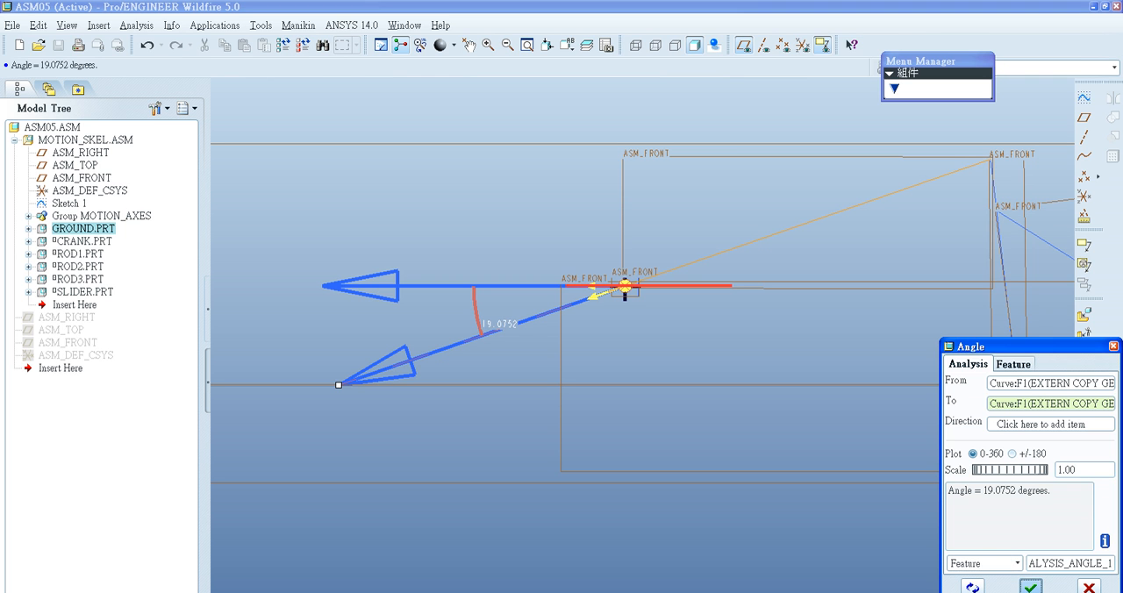
double_click(1070, 563)
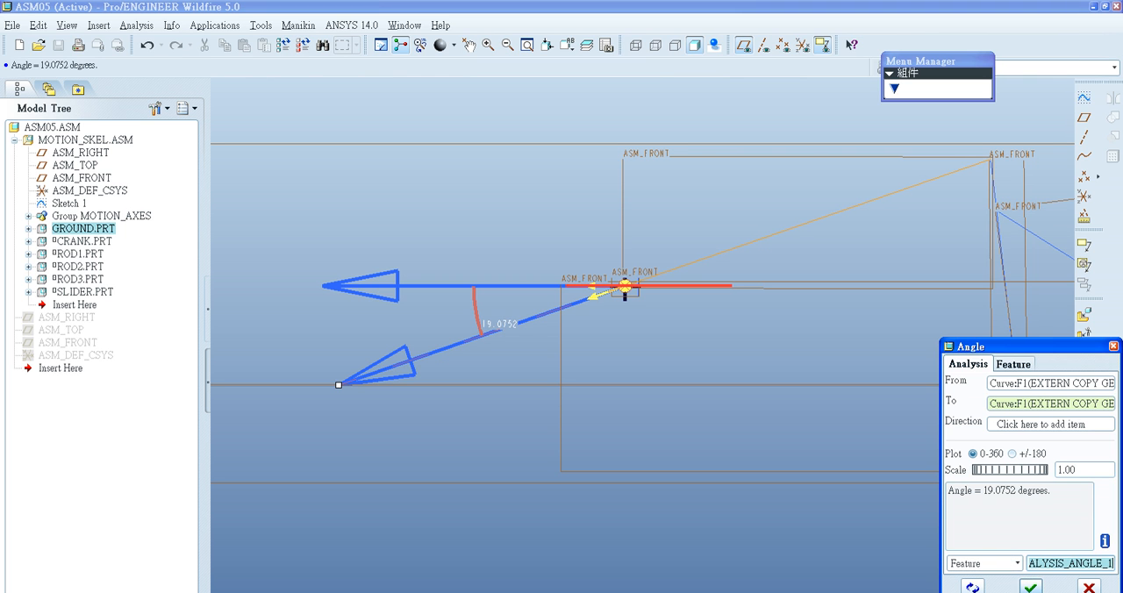
click(1031, 586)
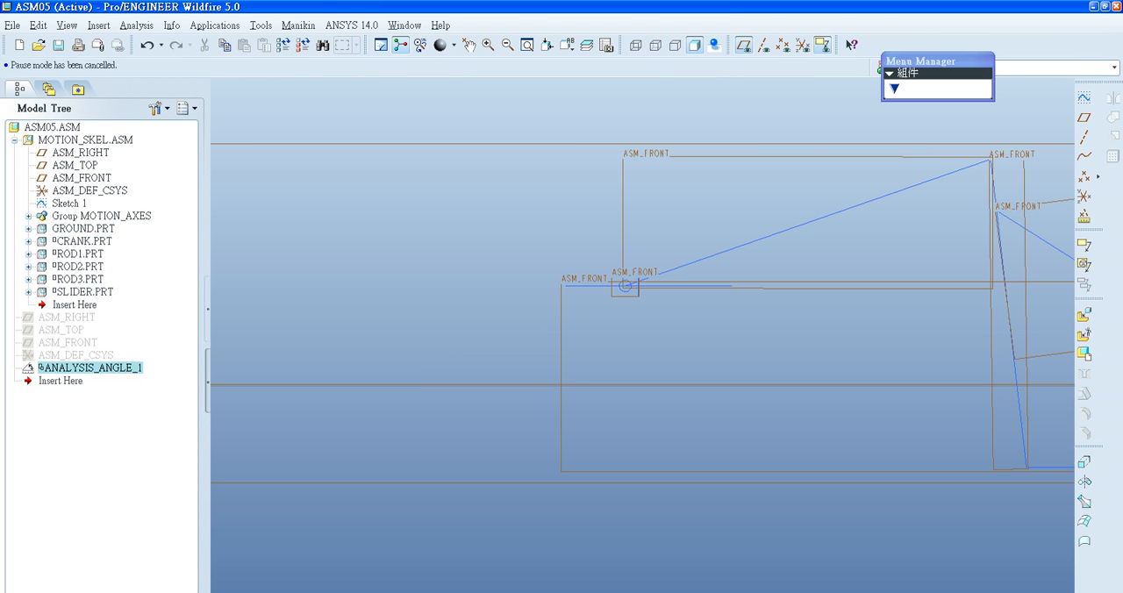
- Switch the assembly to the Mechanism application and expand the motors in the mechanism tree
click(60, 380)
scroll(407, 357, up, 5)
shift+middle_drag(498, 322, 414, 290)
scroll(414, 291, down, 7)
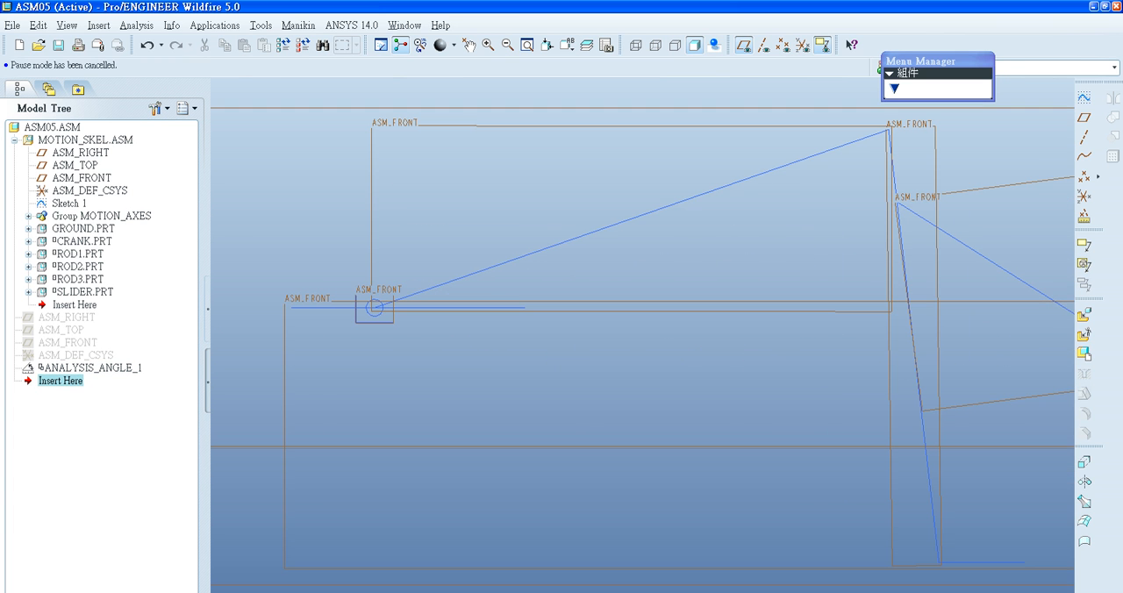
click(214, 24)
mouse_move(260, 25)
mouse_move(214, 24)
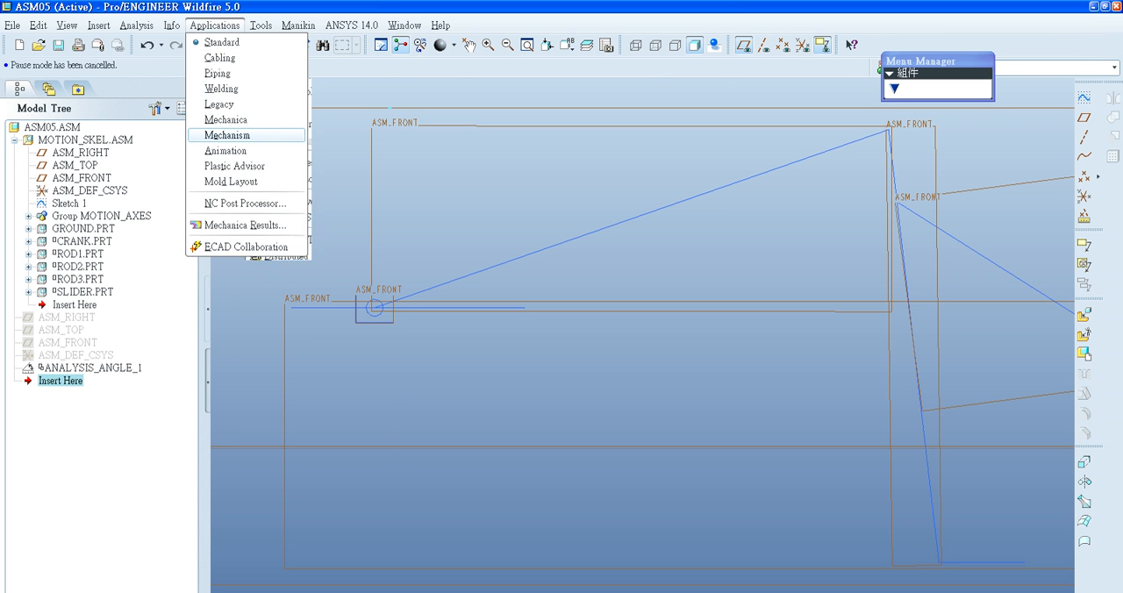
click(228, 135)
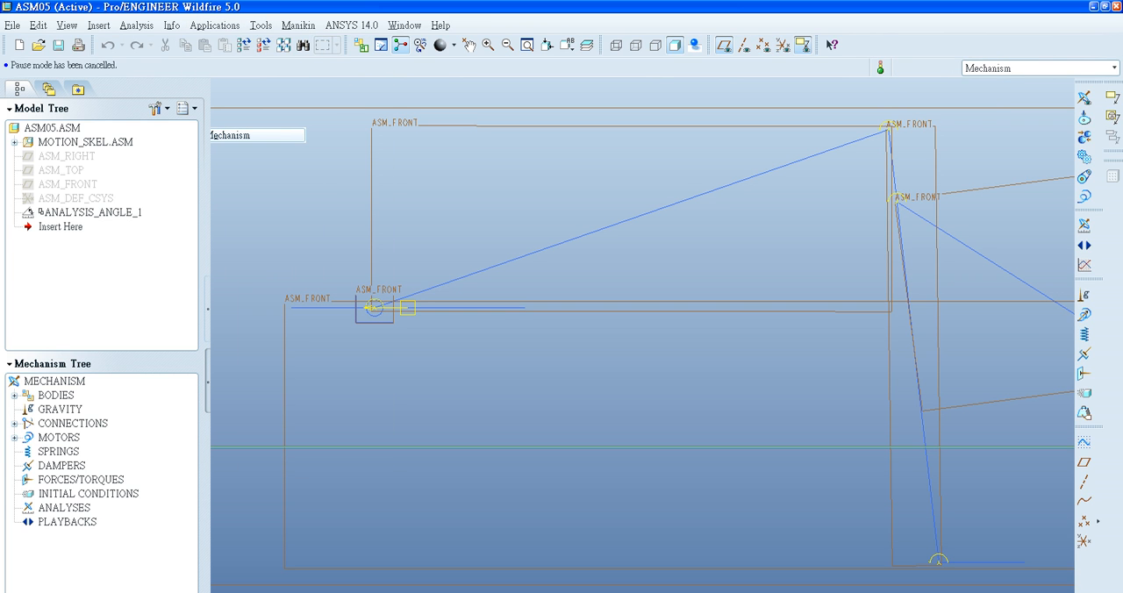
click(14, 424)
click(14, 423)
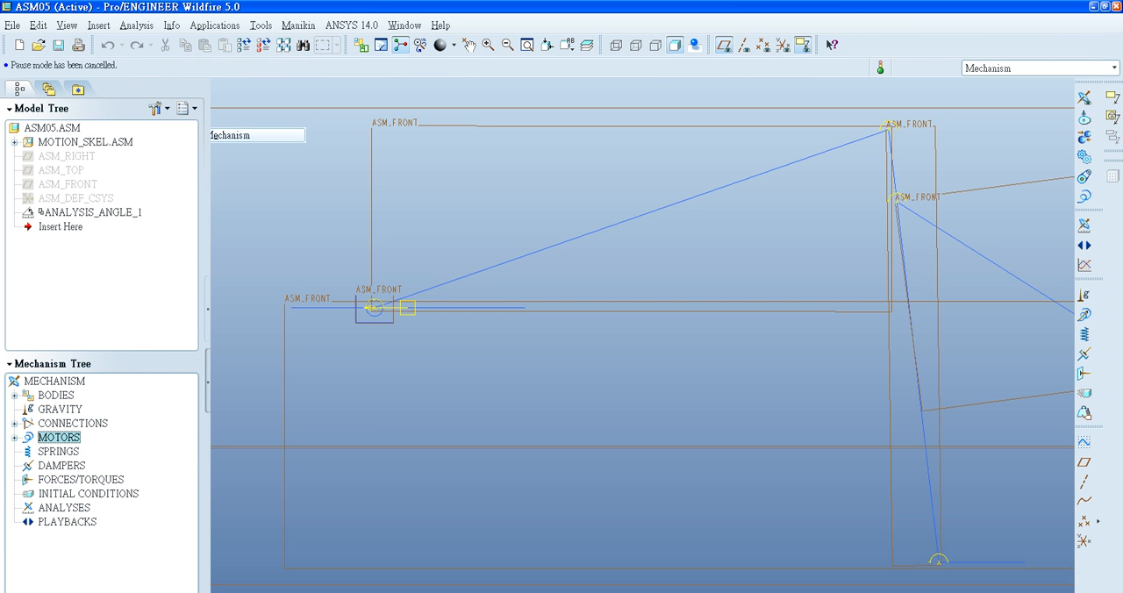
click(14, 438)
- Start a servo motor driven by the crank's rotational motion axis at its ground pivot
scroll(512, 354, up, 2)
shift+middle_drag(512, 354, 387, 315)
middle_drag(645, 350, 530, 335)
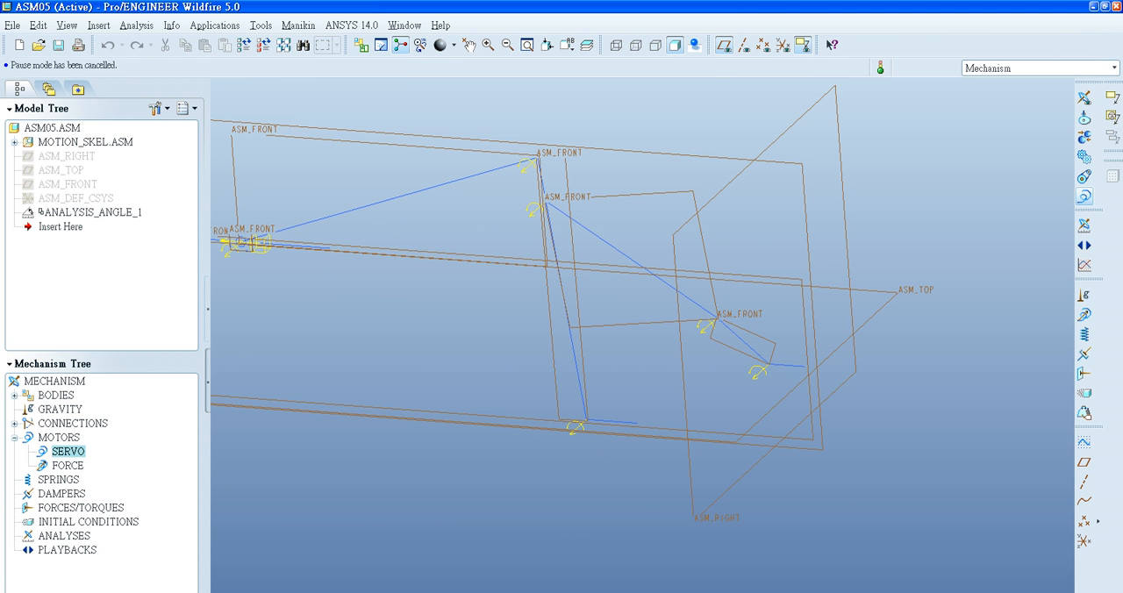
click(1084, 195)
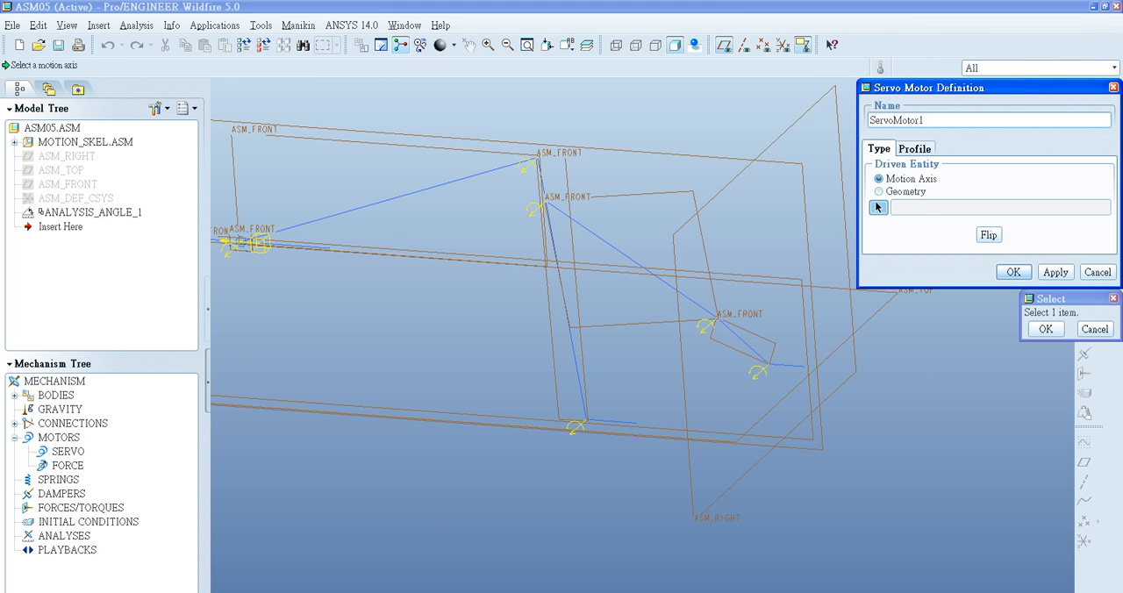
click(879, 192)
click(879, 178)
click(757, 372)
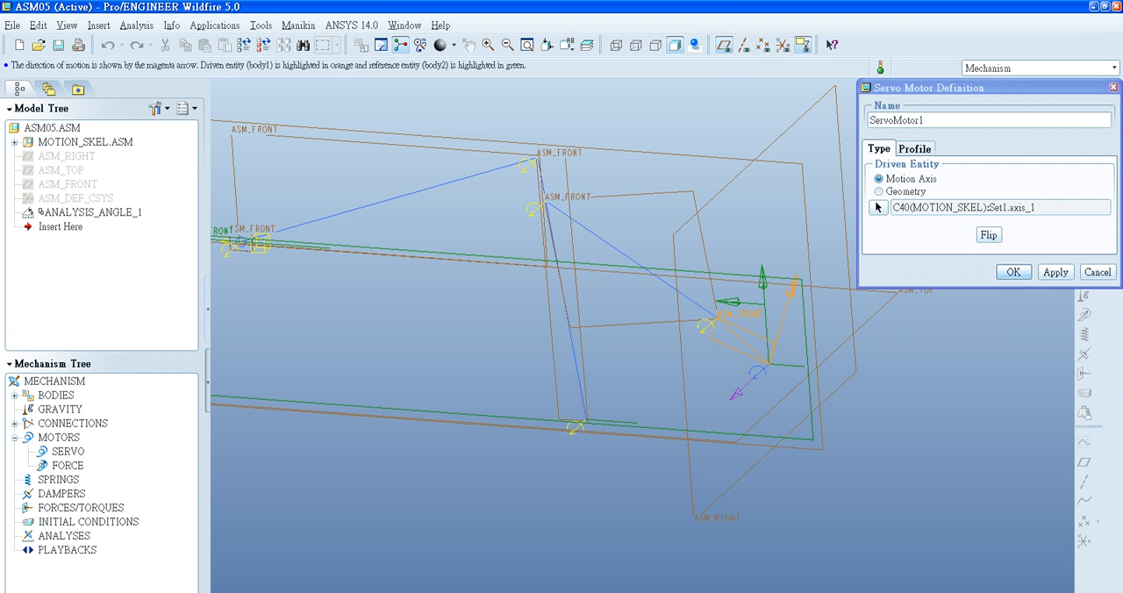
- Give the servo motor a constant velocity profile of 10 deg/sec and accept the definition
click(914, 148)
click(947, 178)
click(930, 207)
double_click(940, 296)
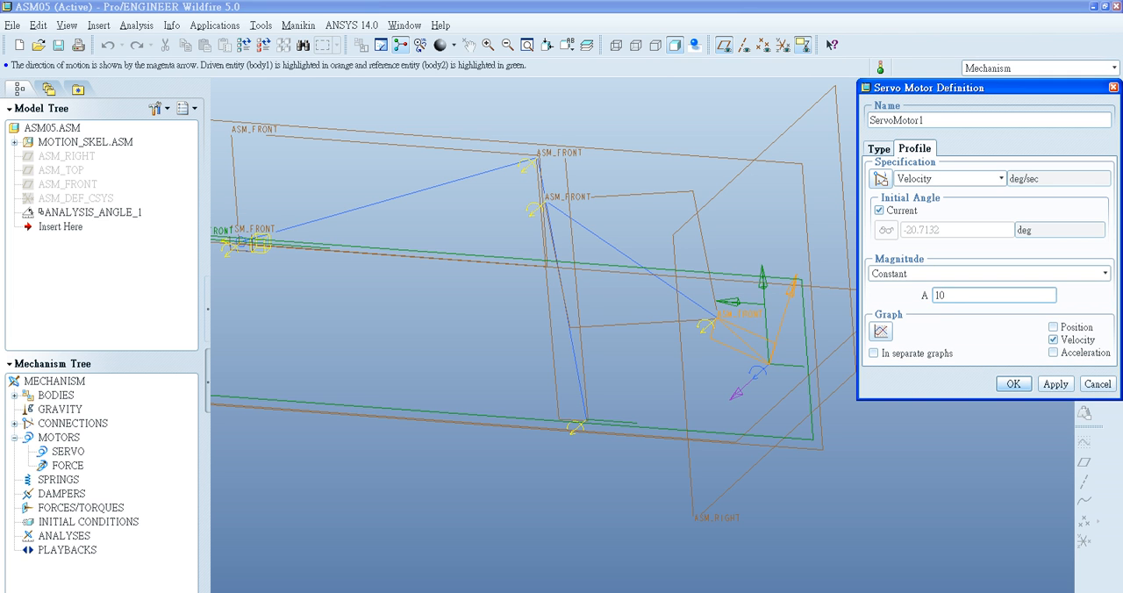
click(1054, 383)
click(1013, 384)
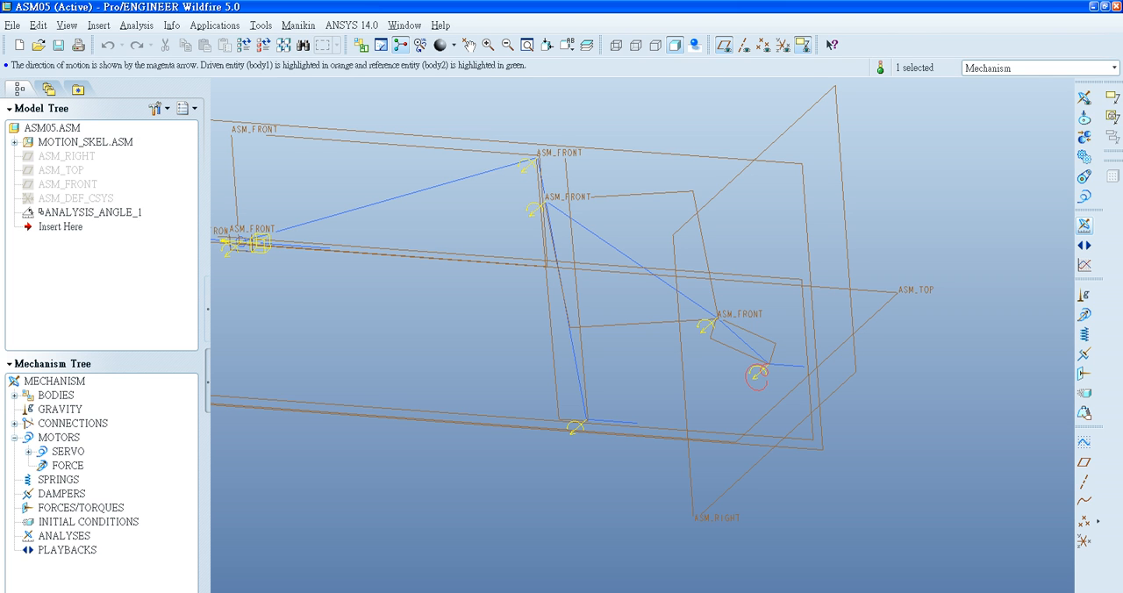
- Define a Kinematic mechanism analysis with an end time of 36
click(1084, 225)
click(965, 151)
click(948, 177)
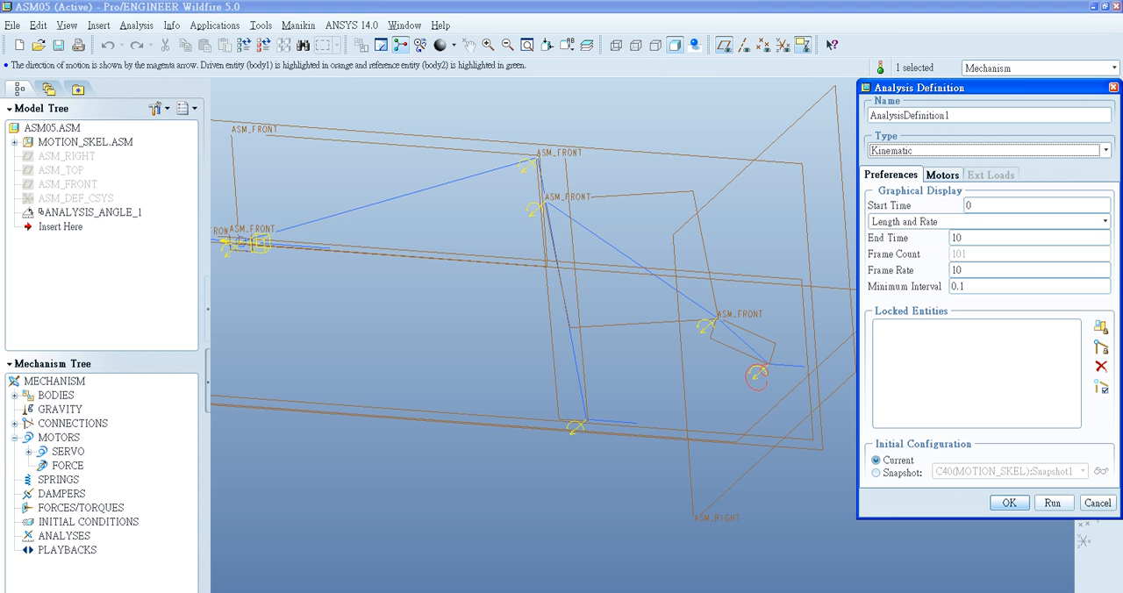
drag(965, 88, 870, 79)
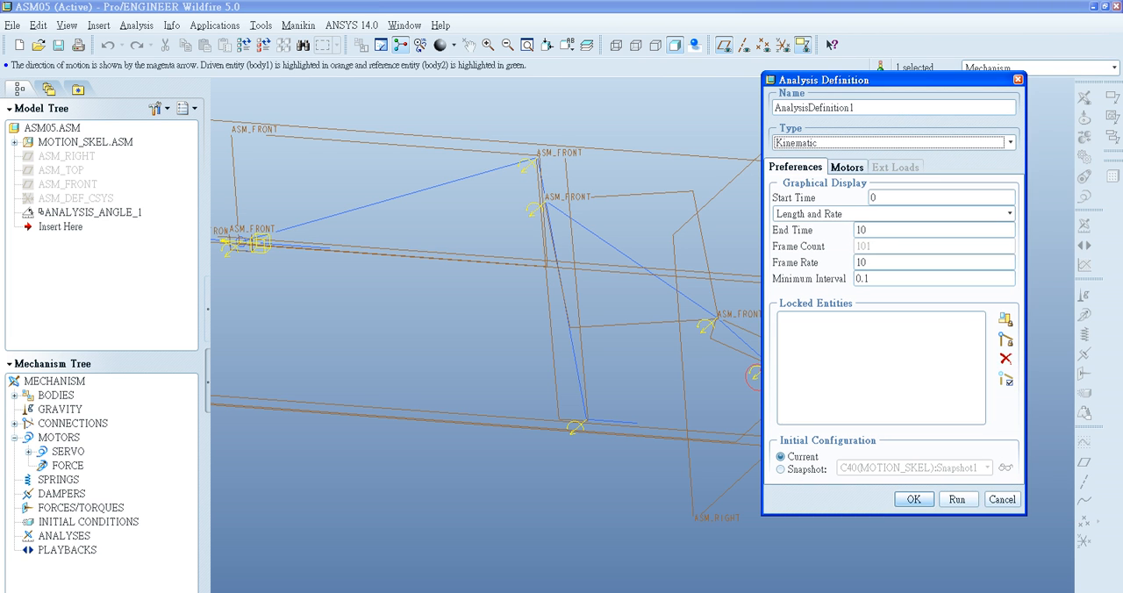
double_click(862, 230)
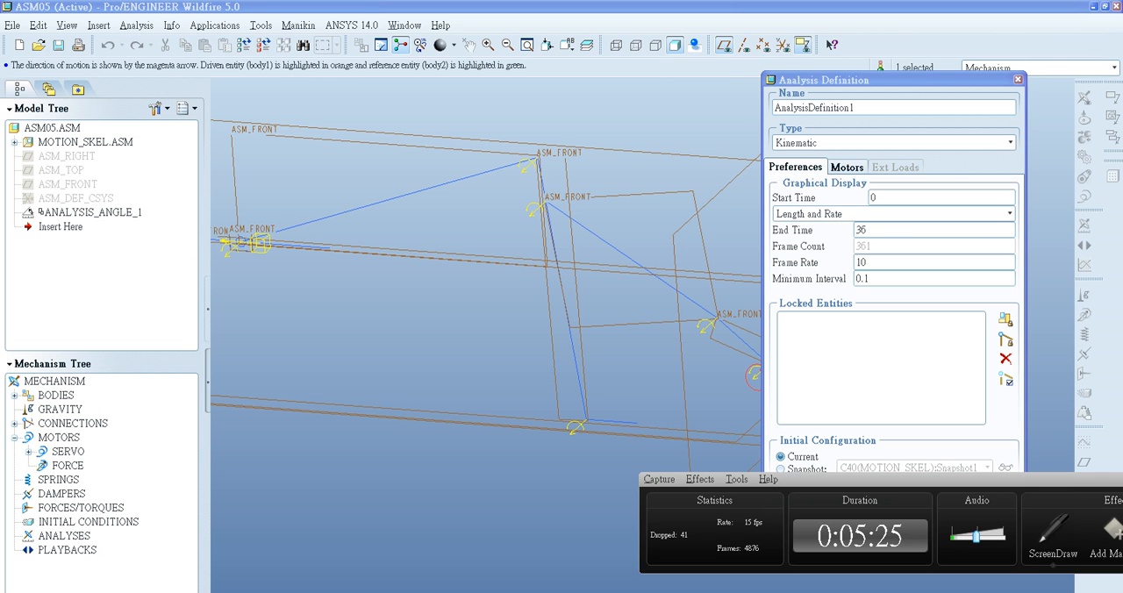
click(1053, 531)
click(839, 531)
mouse_move(419, 226)
mouse_down()
mouse_move(447, 242)
mouse_move(408, 307)
mouse_up()
mouse_move(513, 251)
mouse_down()
mouse_move(494, 306)
mouse_move(475, 302)
mouse_up()
drag(517, 278, 541, 318)
drag(542, 286, 521, 315)
drag(605, 272, 576, 336)
drag(677, 274, 777, 321)
mouse_move(782, 284)
mouse_down()
mouse_move(827, 317)
mouse_move(779, 358)
mouse_up()
mouse_move(865, 291)
mouse_down()
mouse_move(819, 351)
mouse_move(864, 367)
mouse_move(887, 341)
mouse_up()
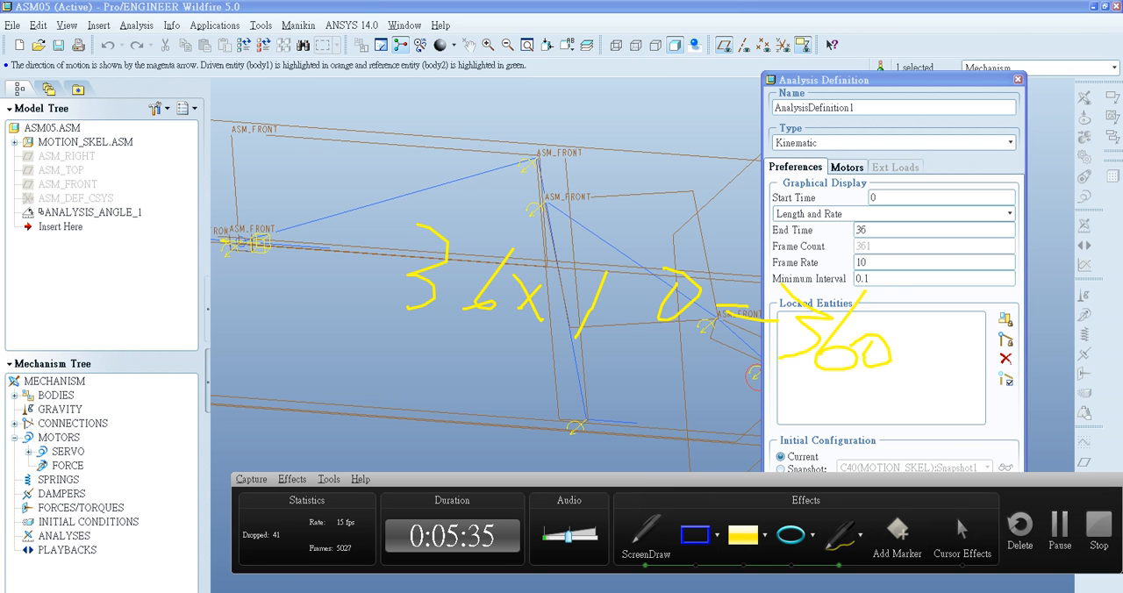
key(ctrl+shift+d)
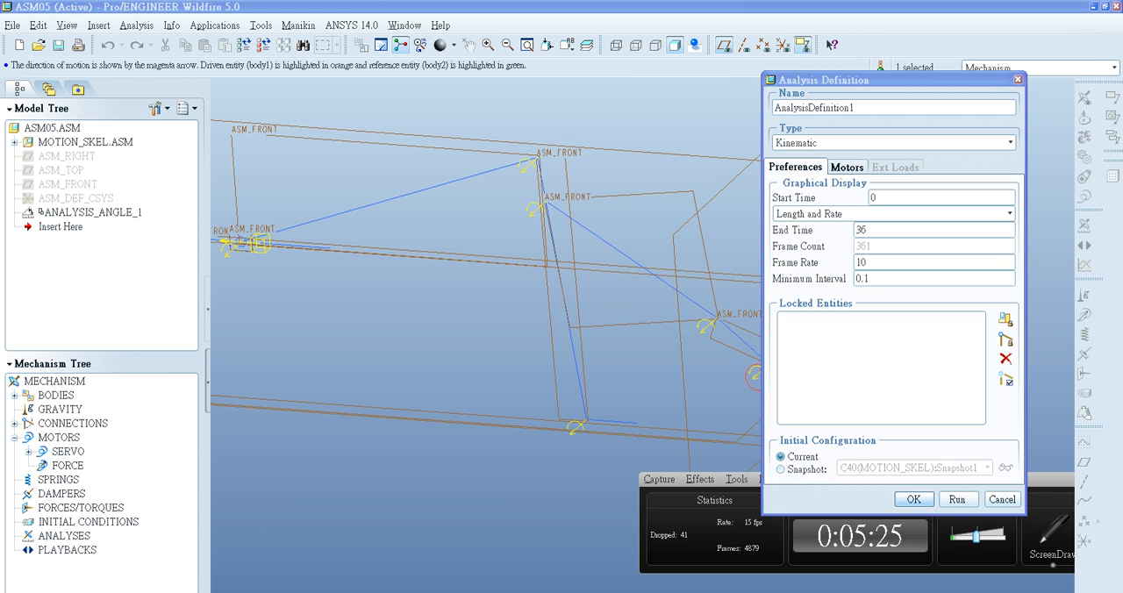
- Start the analysis from the Snapshot1 configuration, run it and close its definition
click(780, 469)
click(957, 499)
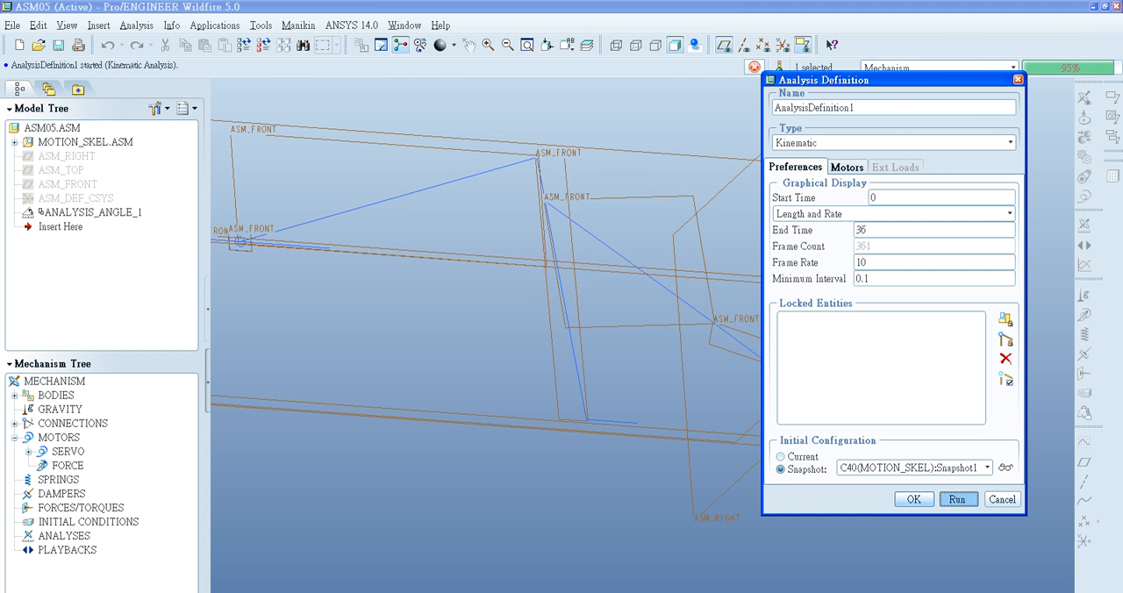
key(Return)
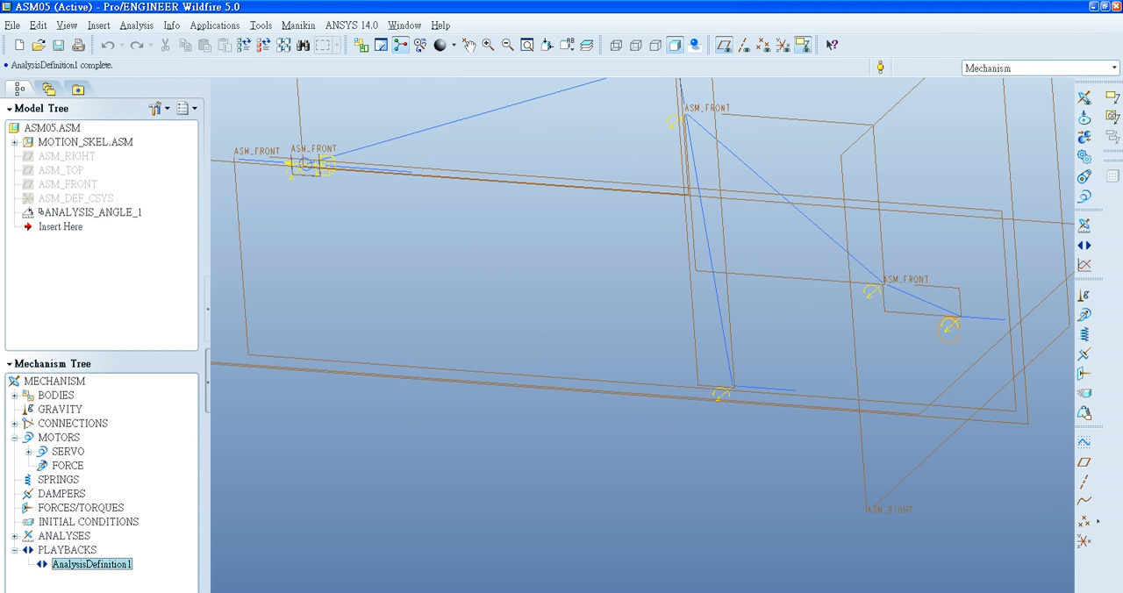
- Evaluate the angle measure for the AnalysisDefinition1 result set in a widened Measure Results dialog
click(1084, 265)
click(941, 185)
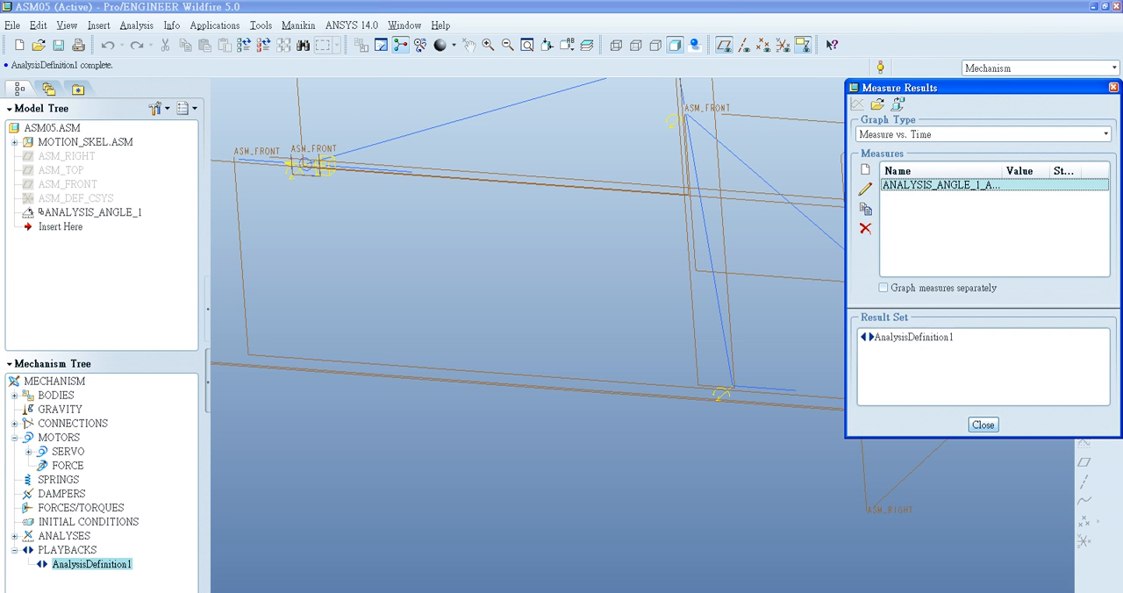
click(913, 338)
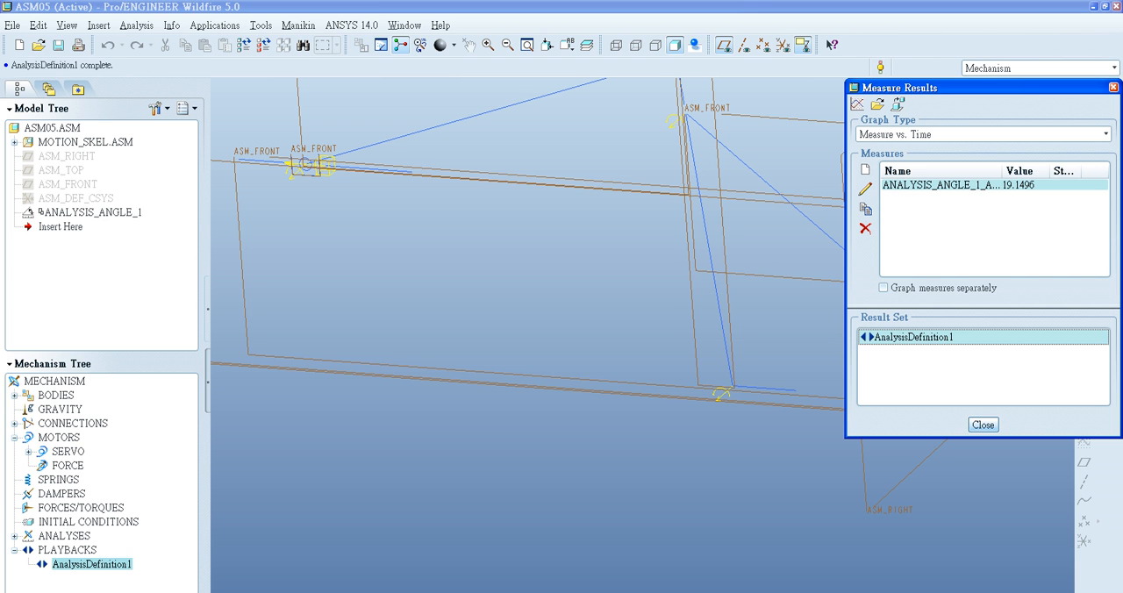
drag(903, 88, 674, 116)
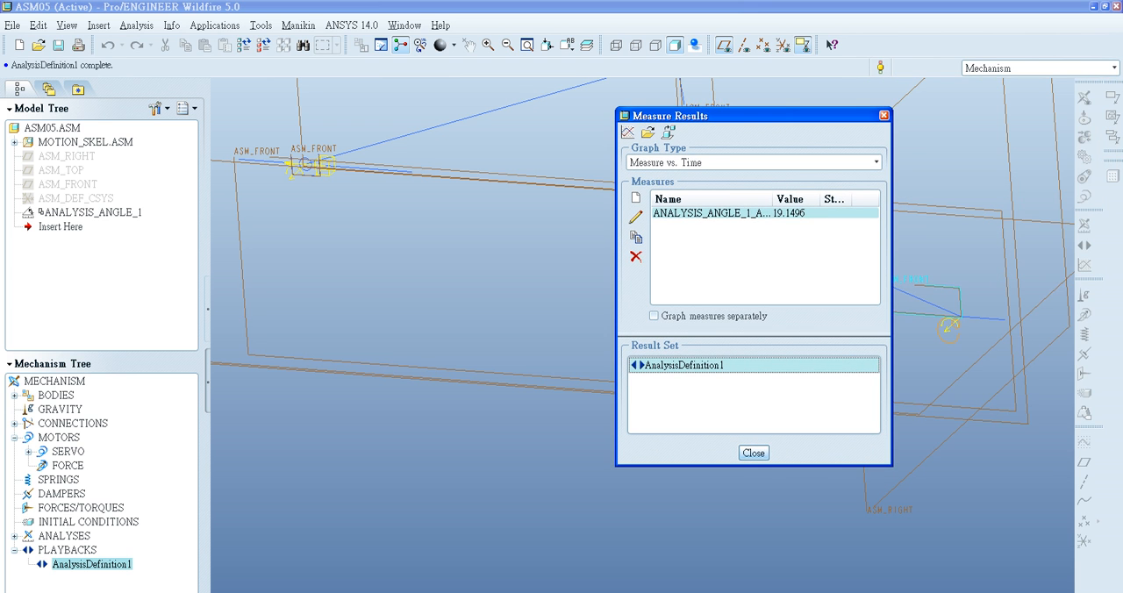
click(895, 312)
drag(891, 312, 978, 313)
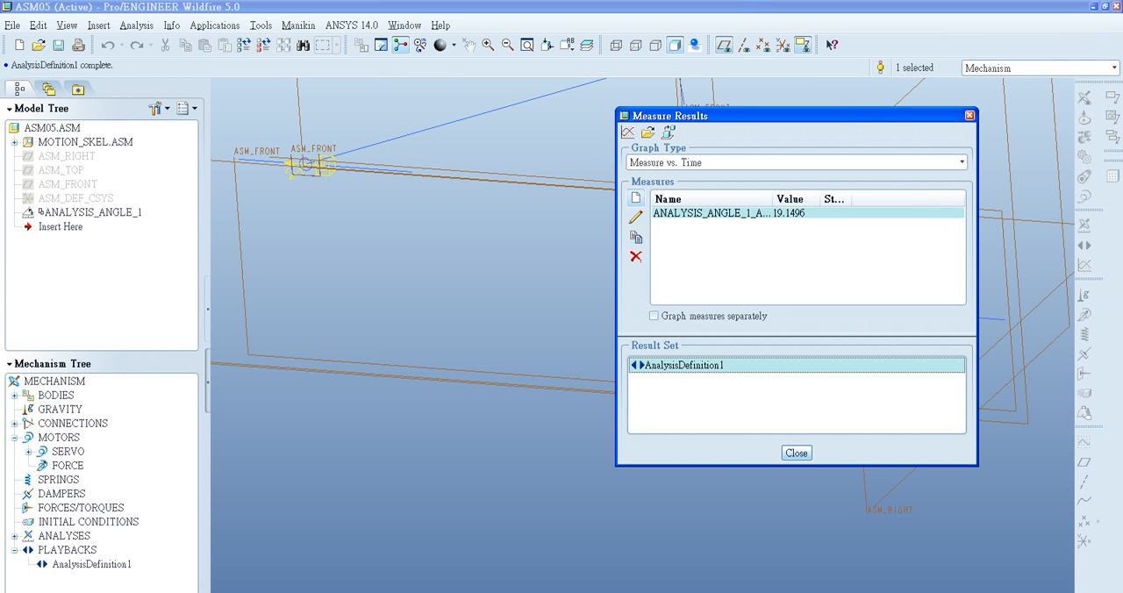
- Add a new measure named l_max and keep Position as its measurement type
click(636, 198)
drag(974, 101, 800, 99)
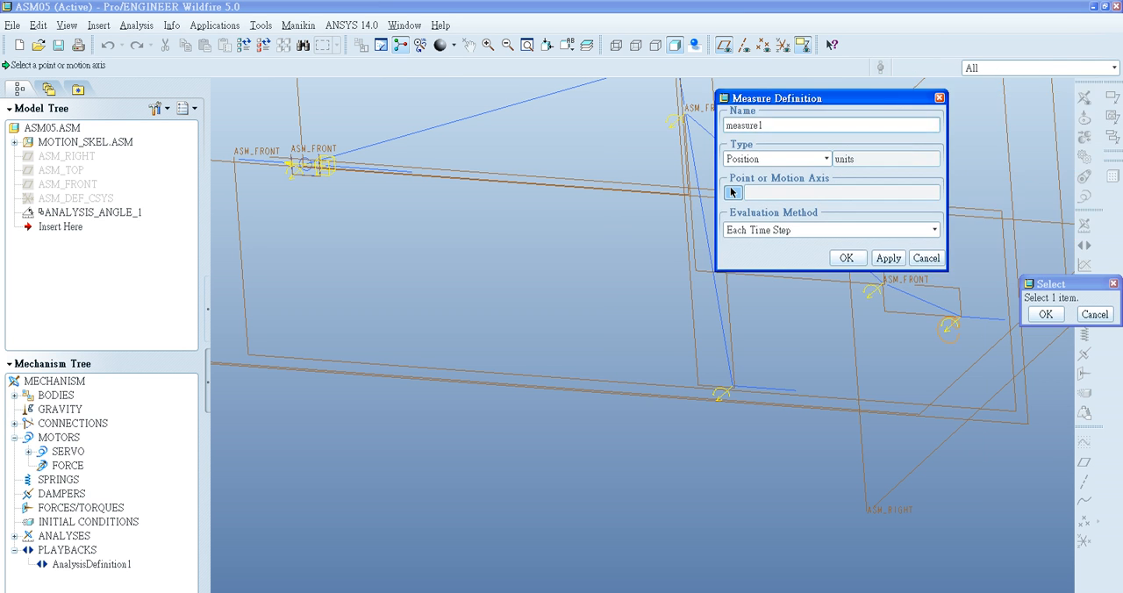
double_click(744, 126)
key(BackSpace)
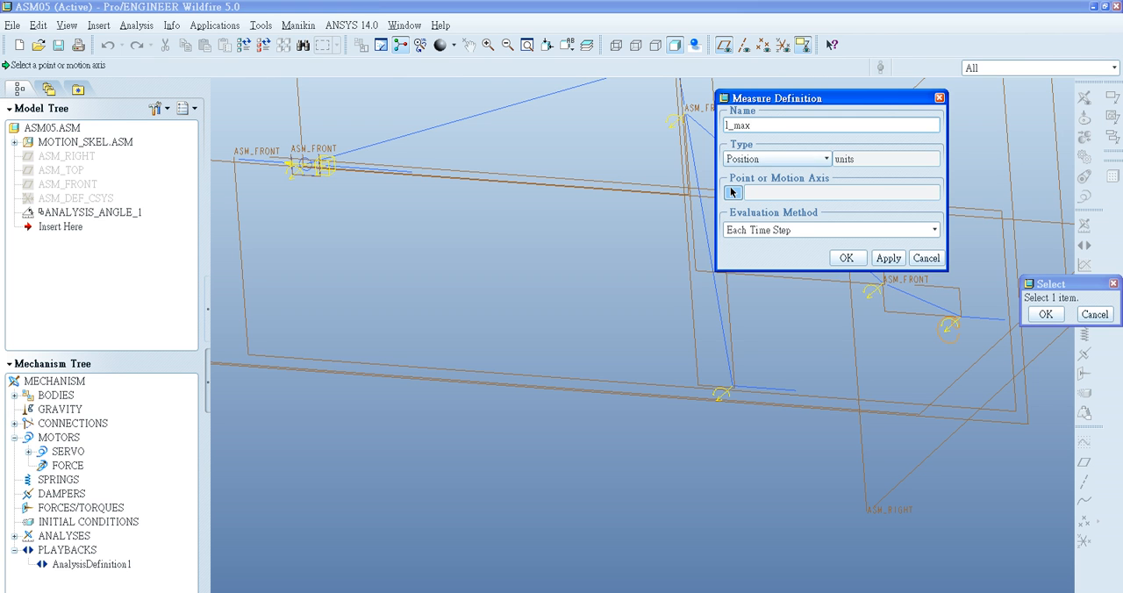
click(777, 159)
click(777, 173)
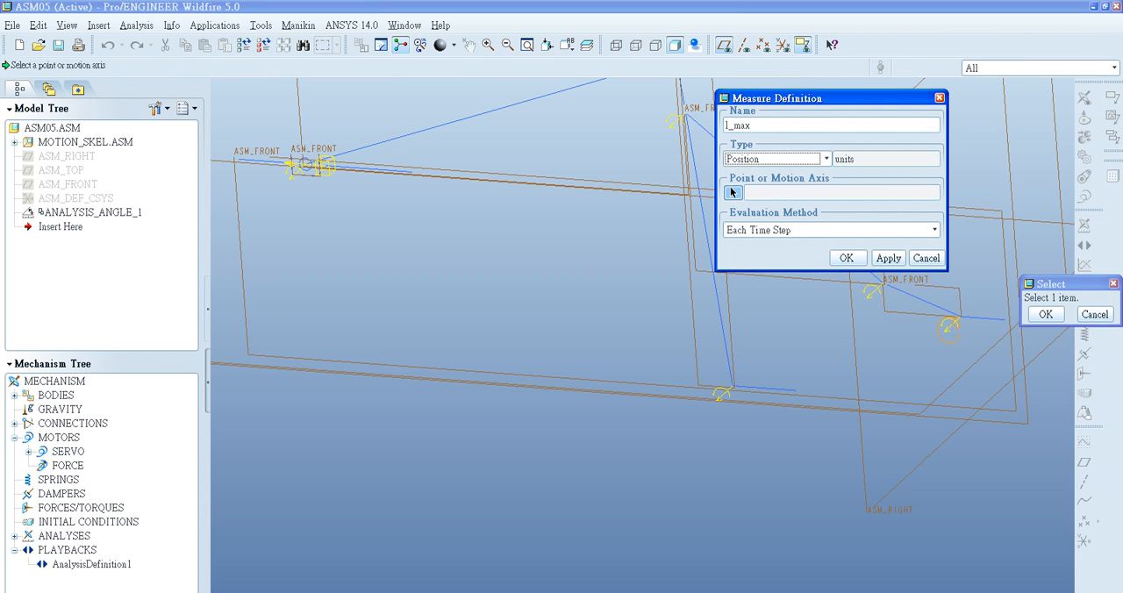
click(777, 159)
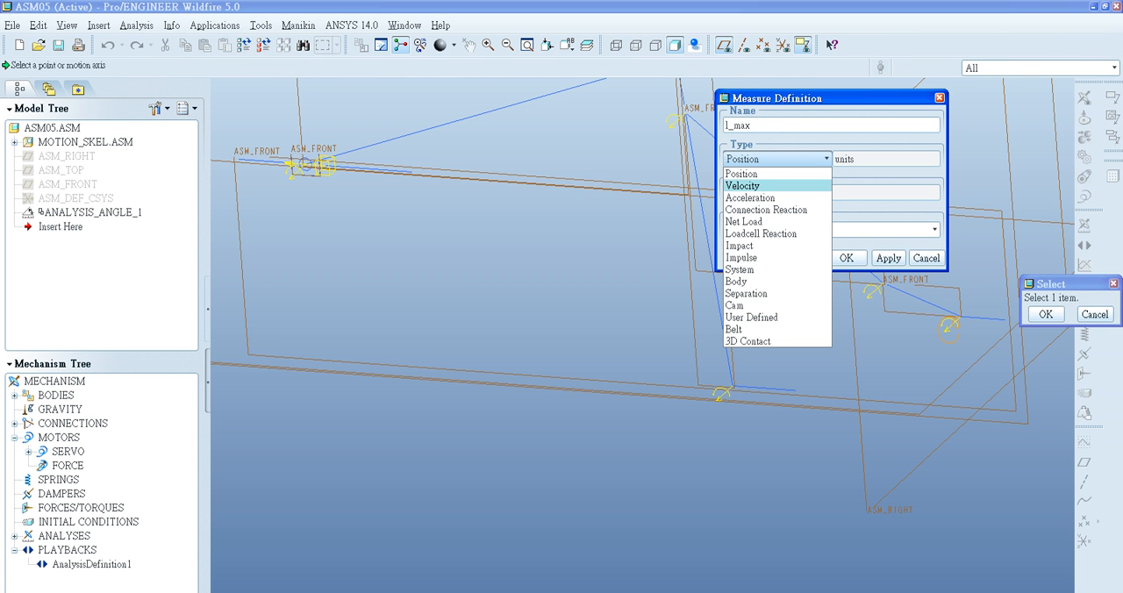
click(777, 174)
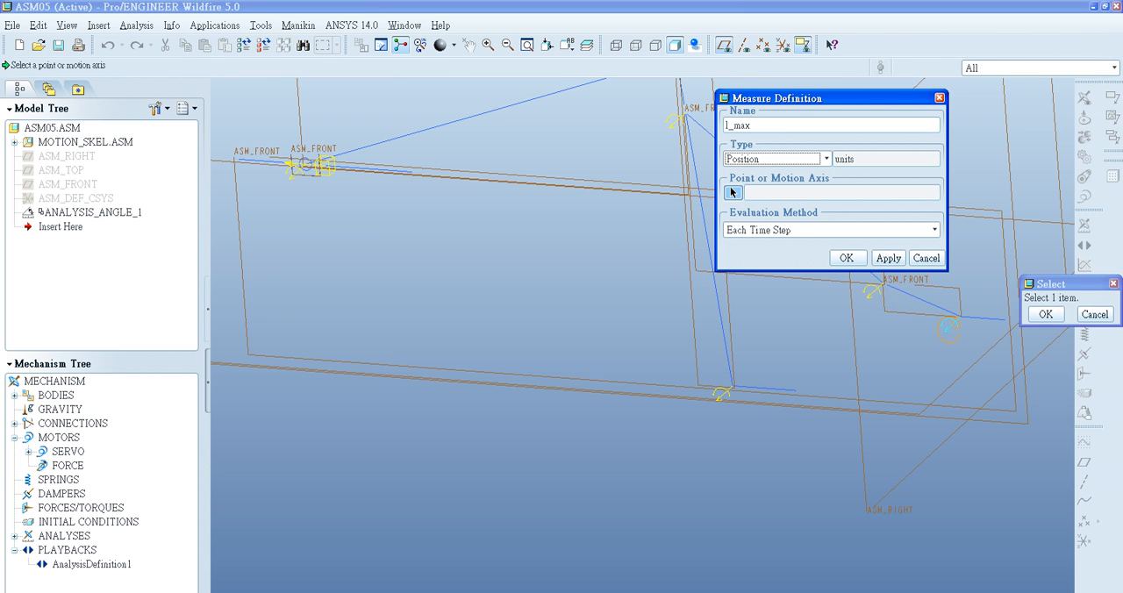
click(772, 158)
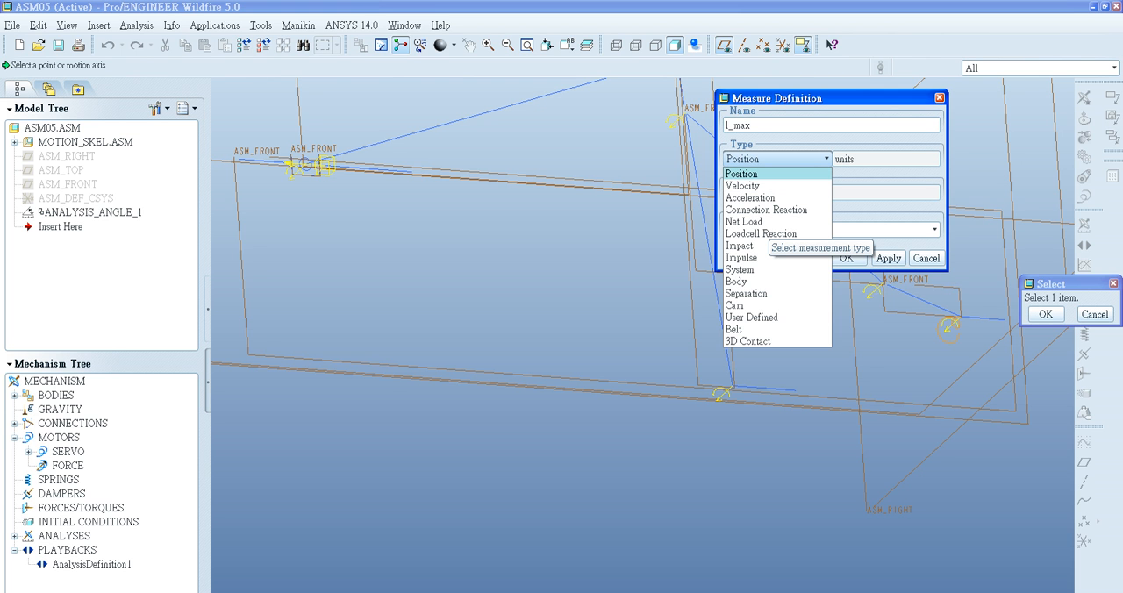
click(742, 174)
- Pick the slider's translational motion axis as the entity that the l_max measure evaluates
click(733, 192)
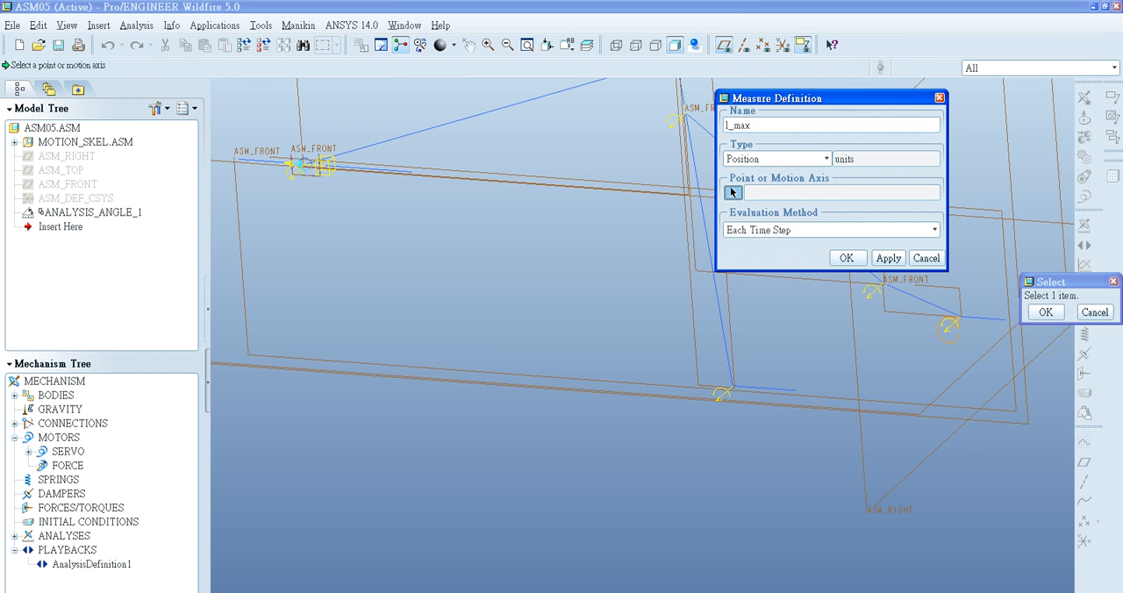
scroll(297, 166, down, 4)
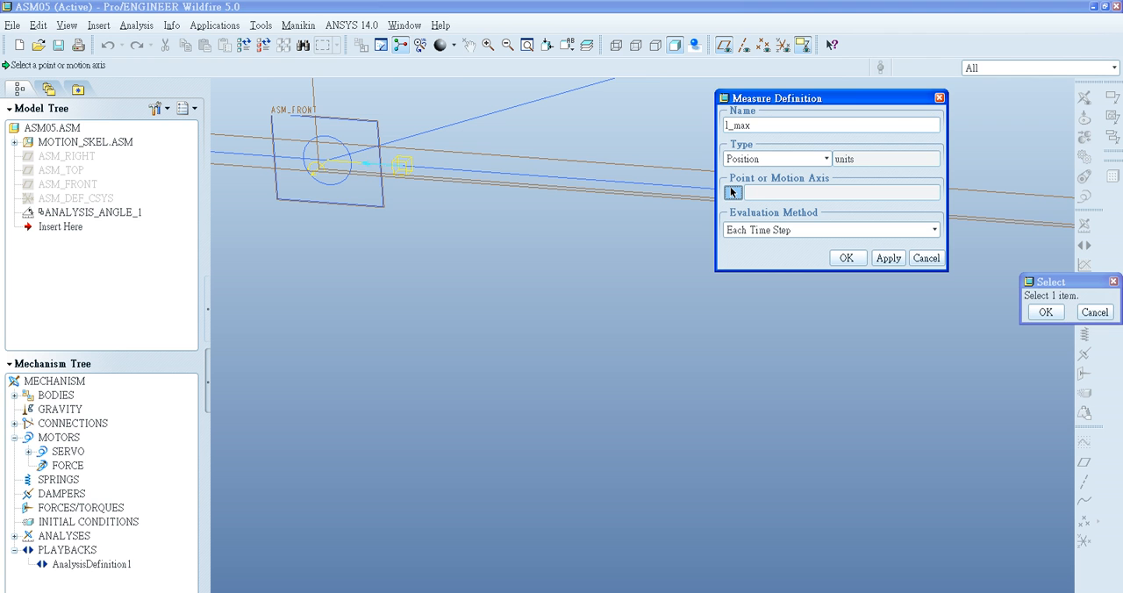
click(368, 164)
scroll(506, 259, up, 5)
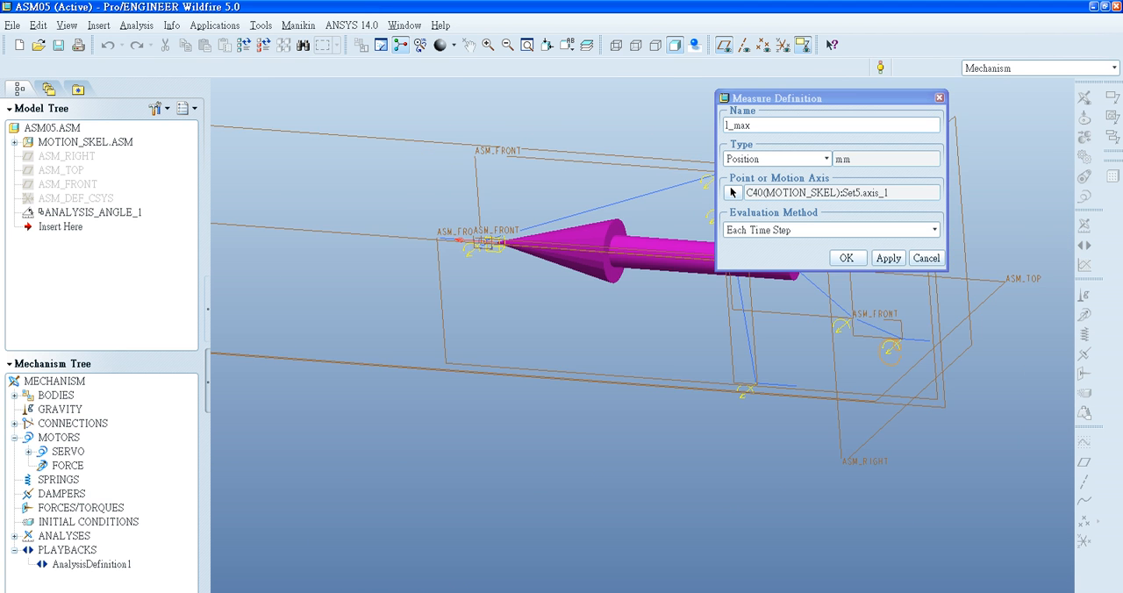
- Set the l_max measure's evaluation method to Maximum and accept the measure definition
shift+middle_drag(506, 258, 411, 306)
click(895, 230)
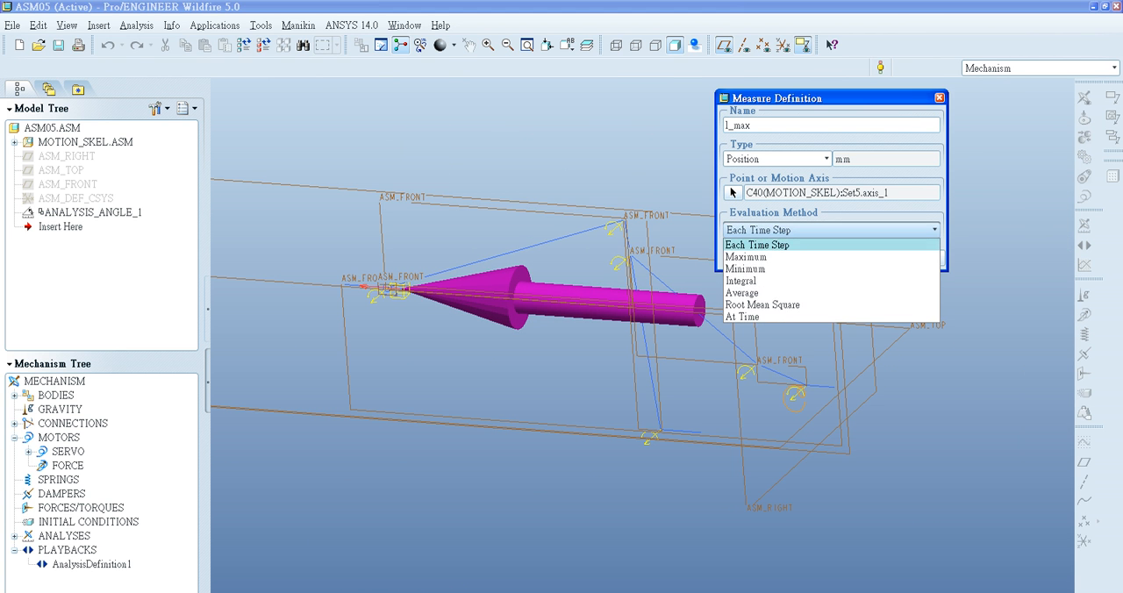
key(Up)
key(Up)
key(Up)
key(Up)
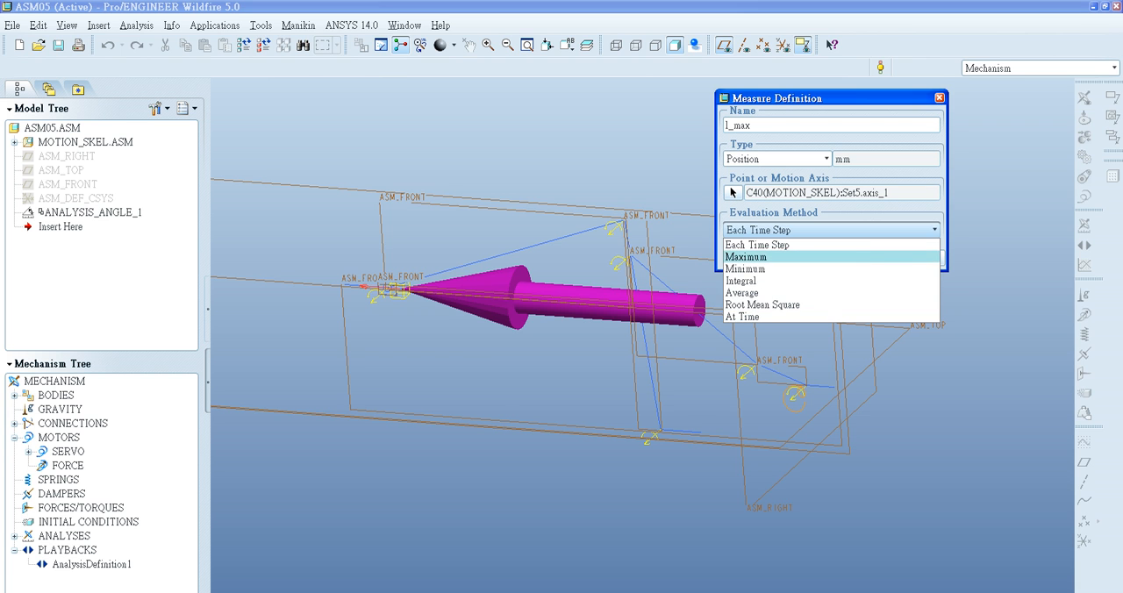
key(Return)
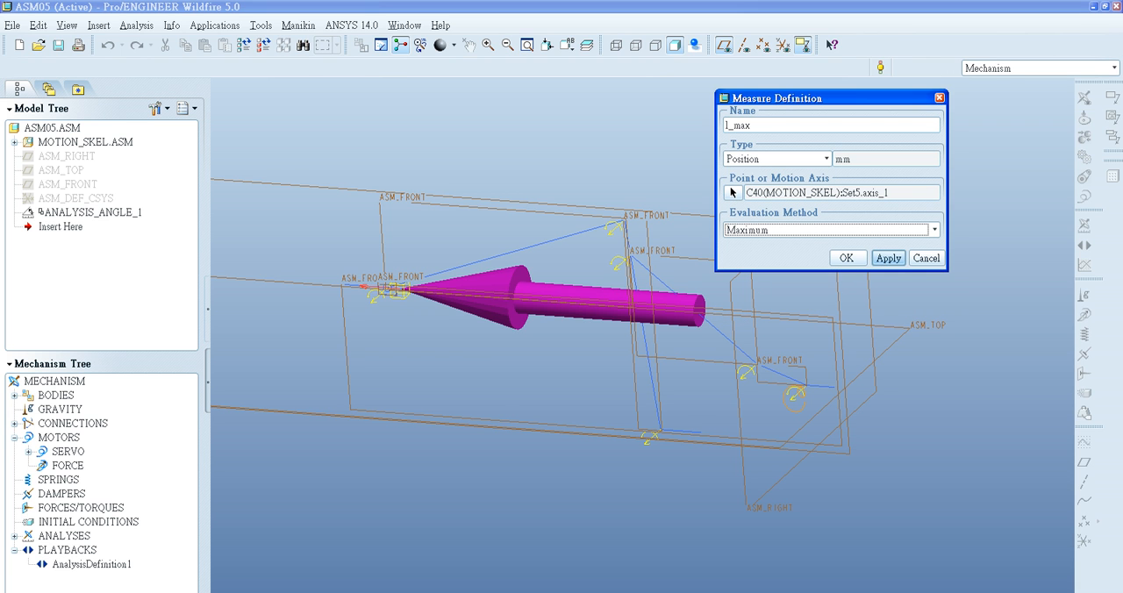
click(887, 258)
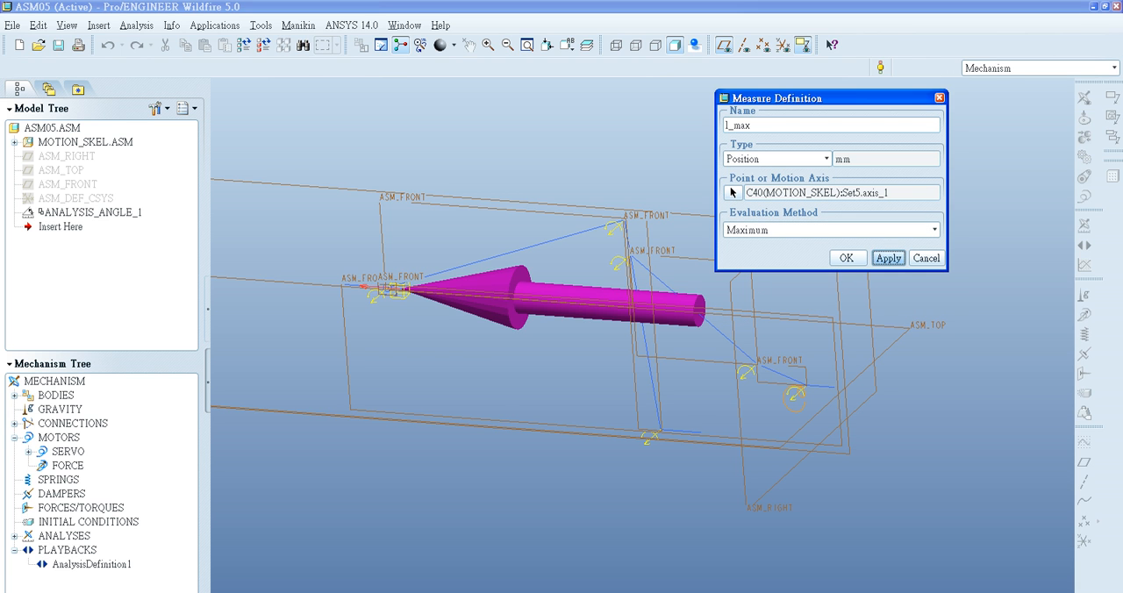
click(845, 258)
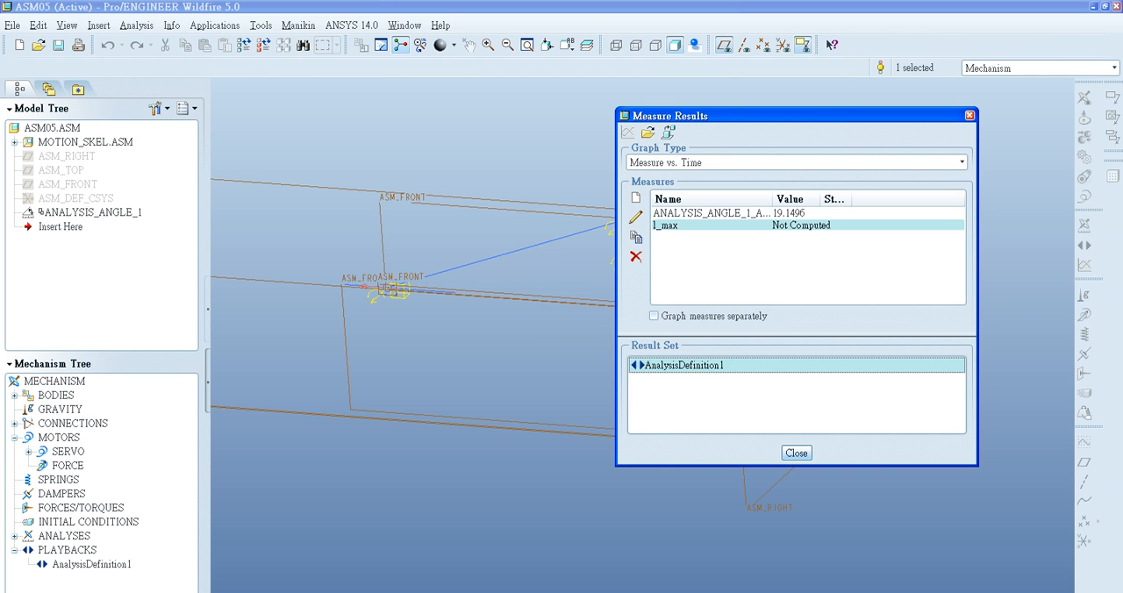
- Add a Position measure named l_min on the slider's translational motion axis
click(636, 198)
drag(725, 124, 764, 125)
text(l_min)
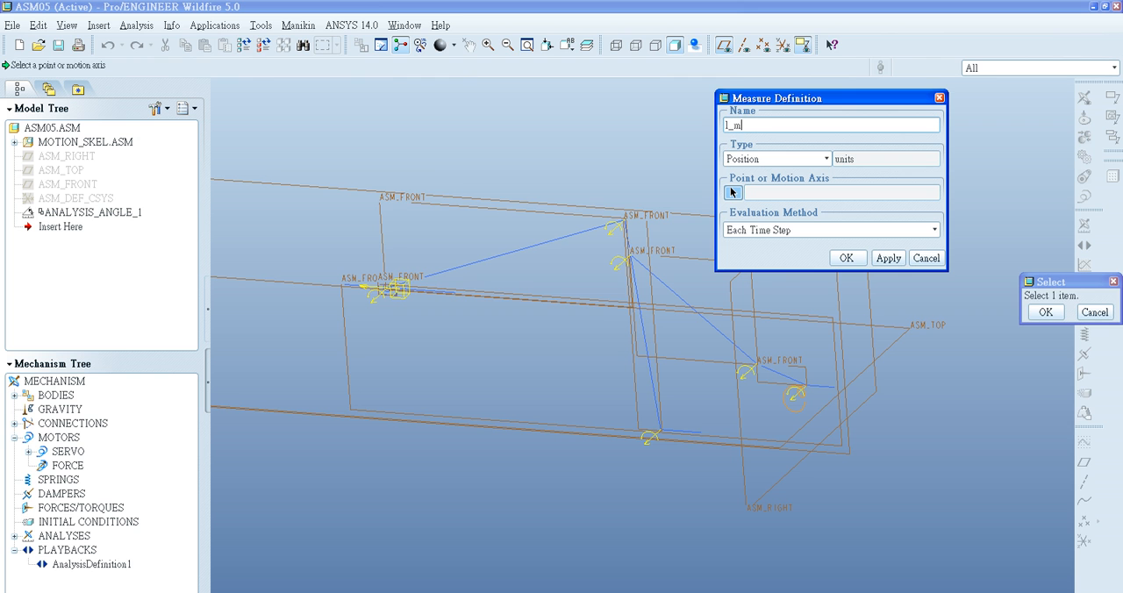
click(733, 192)
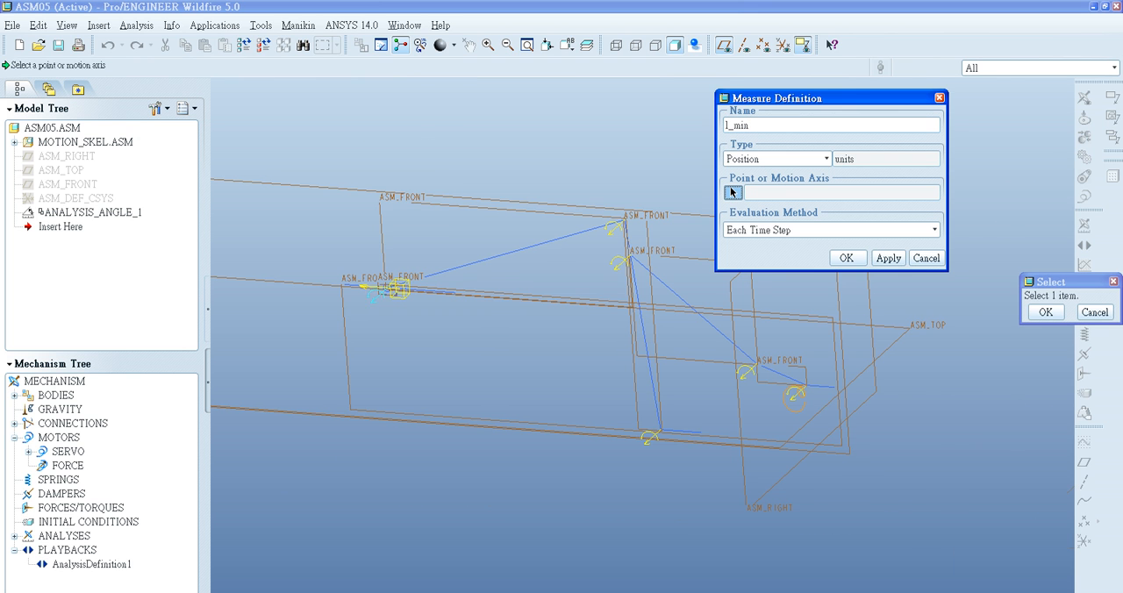
scroll(364, 284, down, 3)
click(405, 295)
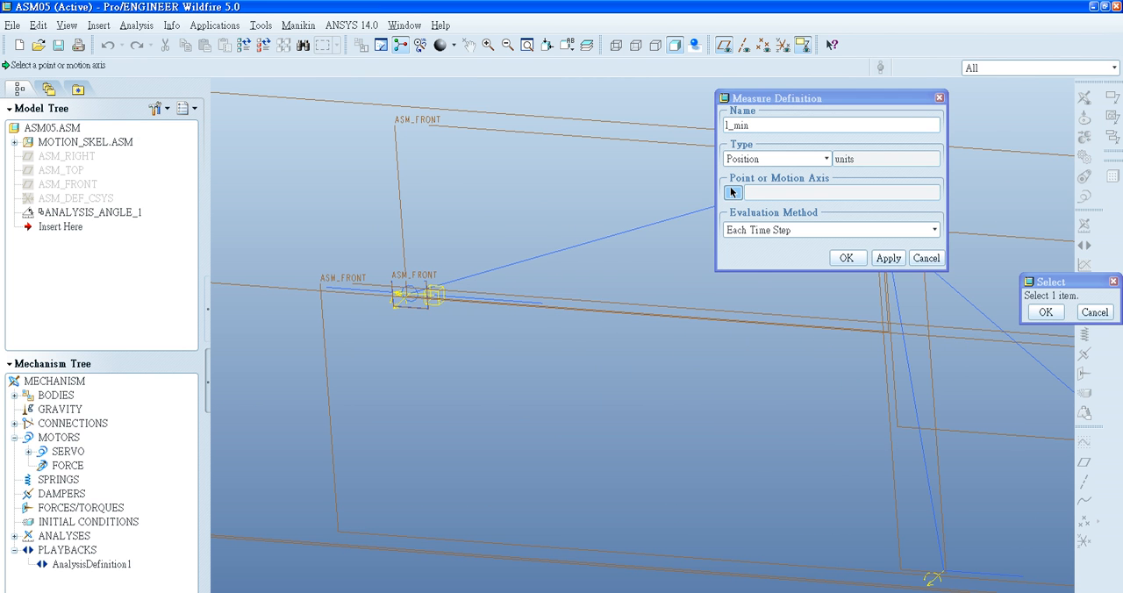
scroll(423, 311, down, 4)
click(425, 271)
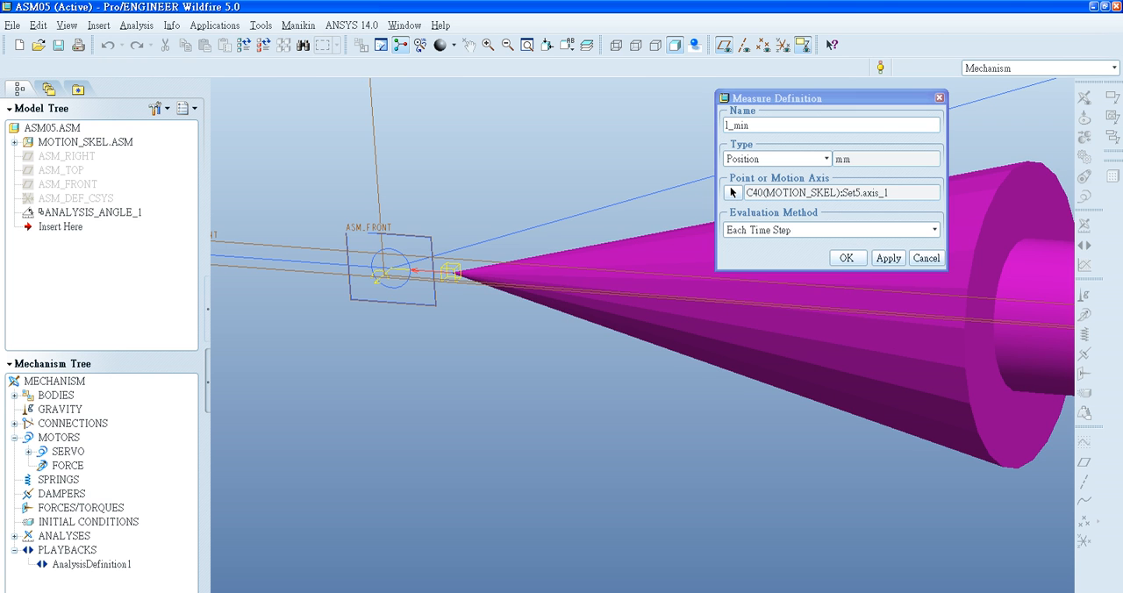
- Set the l_min measure's evaluation method to Minimum and accept the measure definition
click(934, 230)
click(925, 270)
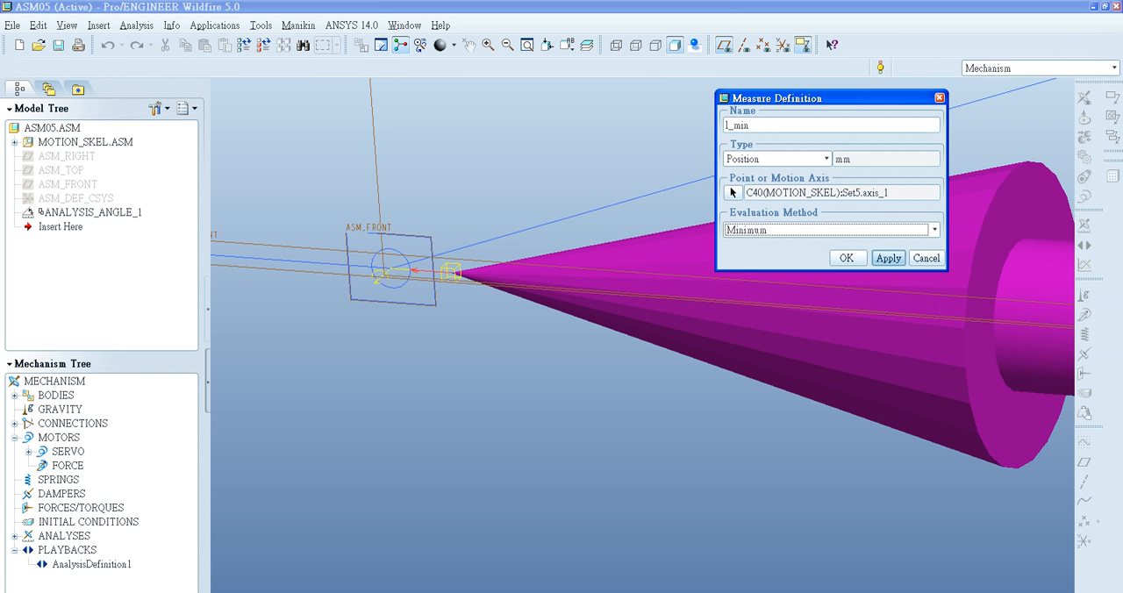
click(847, 258)
- Add a new measure named l and set its type to User Defined
click(636, 198)
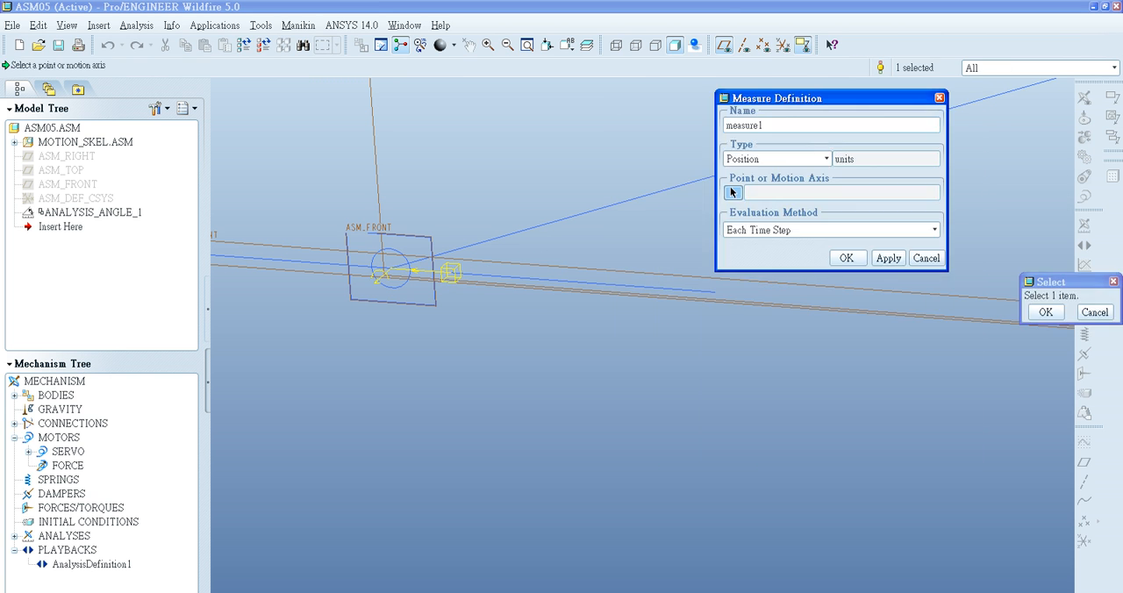
text(l)
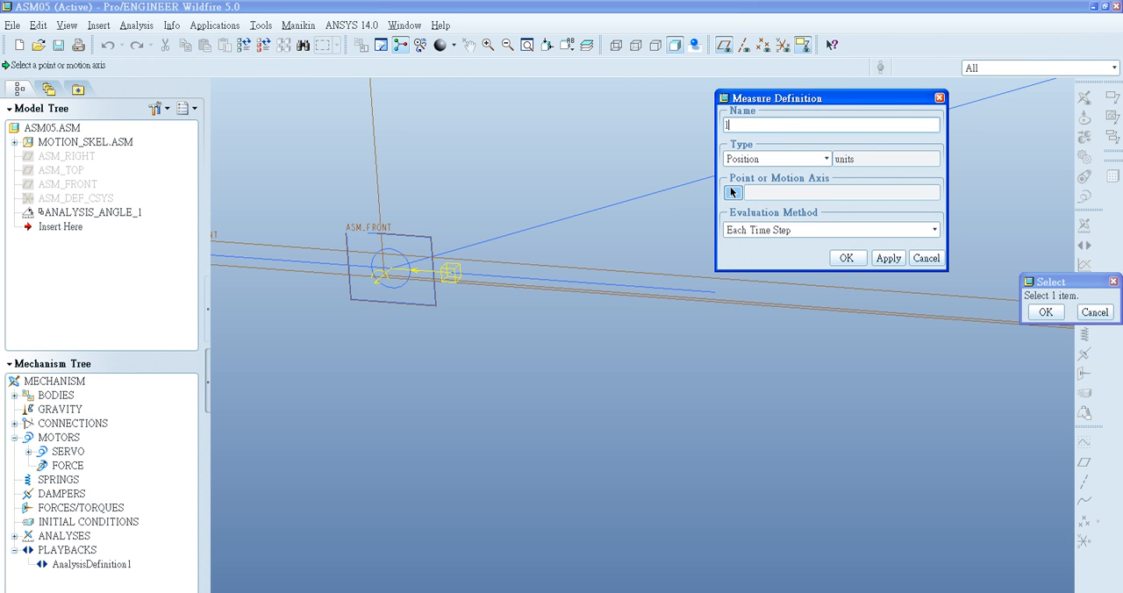
click(826, 158)
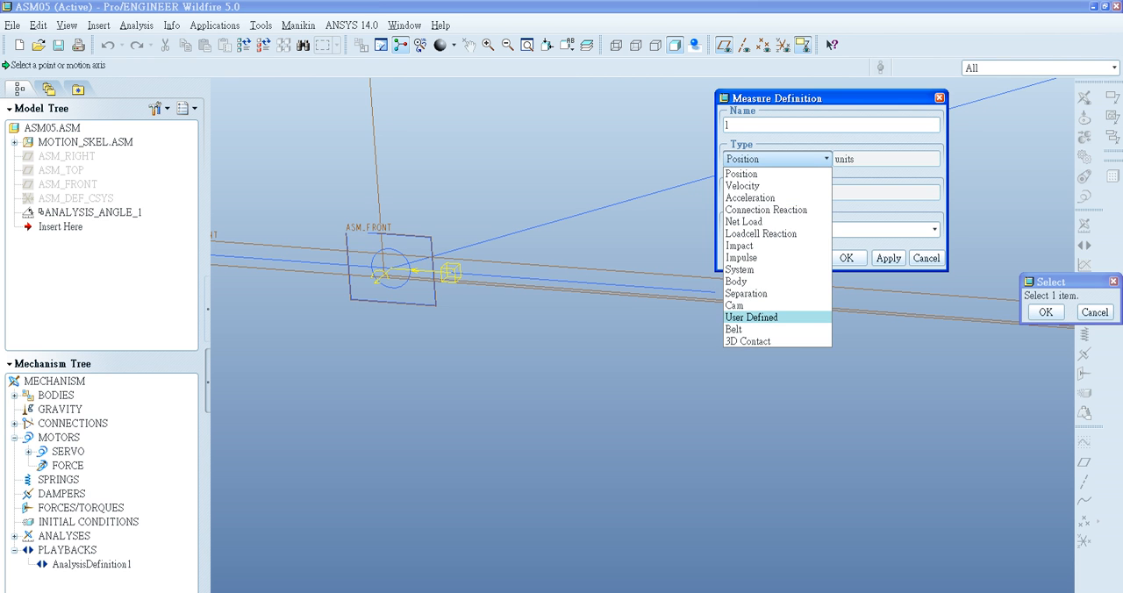
click(755, 318)
- Define the measure l with the expression l_max-l_min, keep Each Time Step as its evaluation method and accept it
click(788, 216)
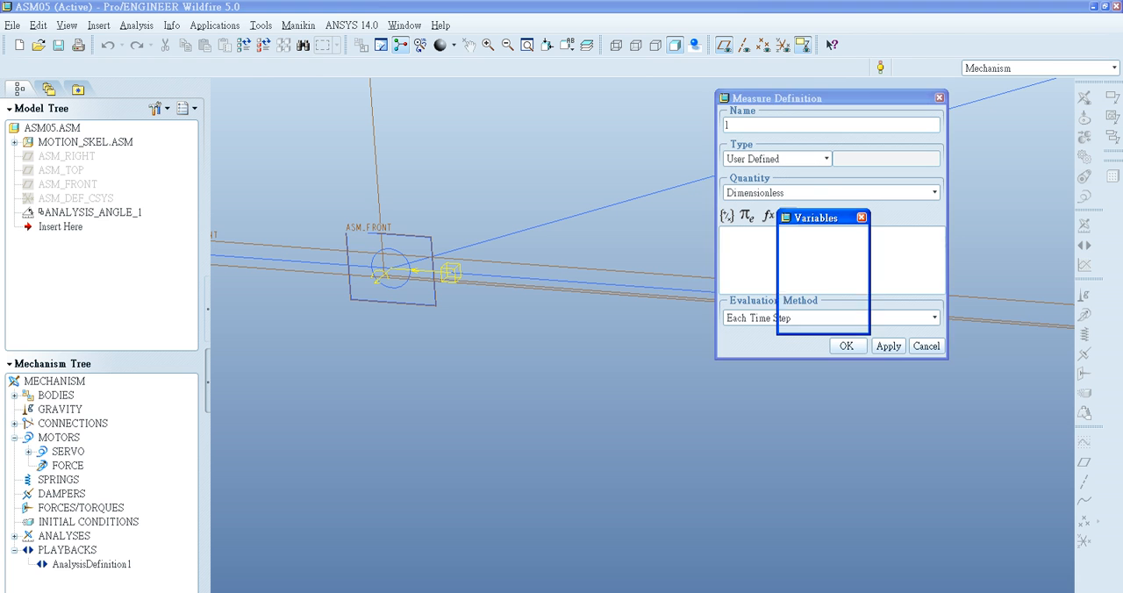
double_click(796, 234)
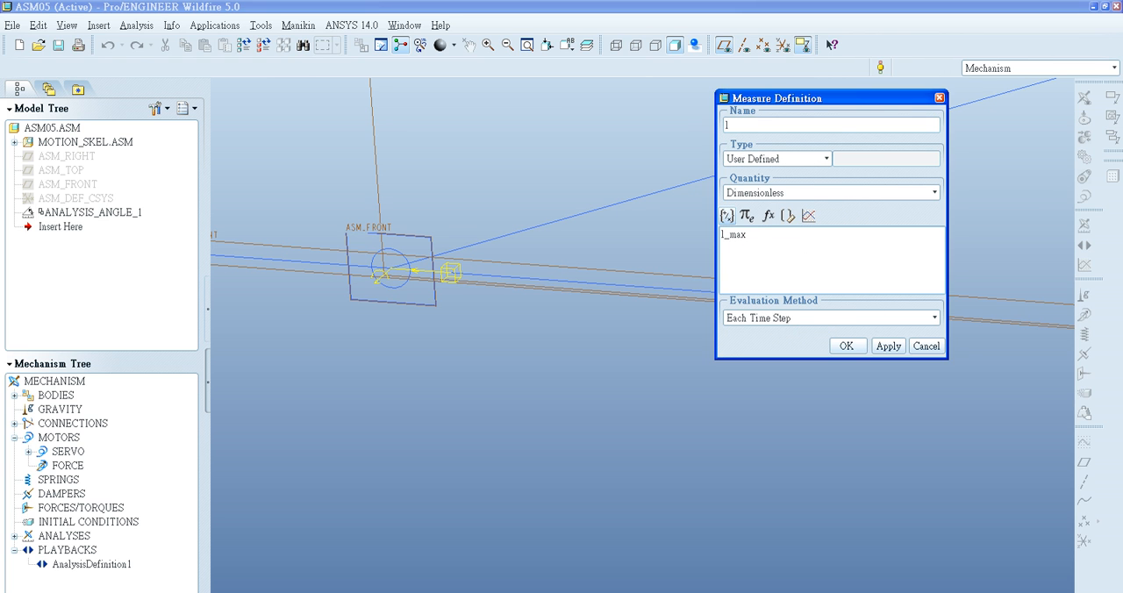
click(727, 216)
double_click(737, 245)
click(788, 216)
double_click(797, 245)
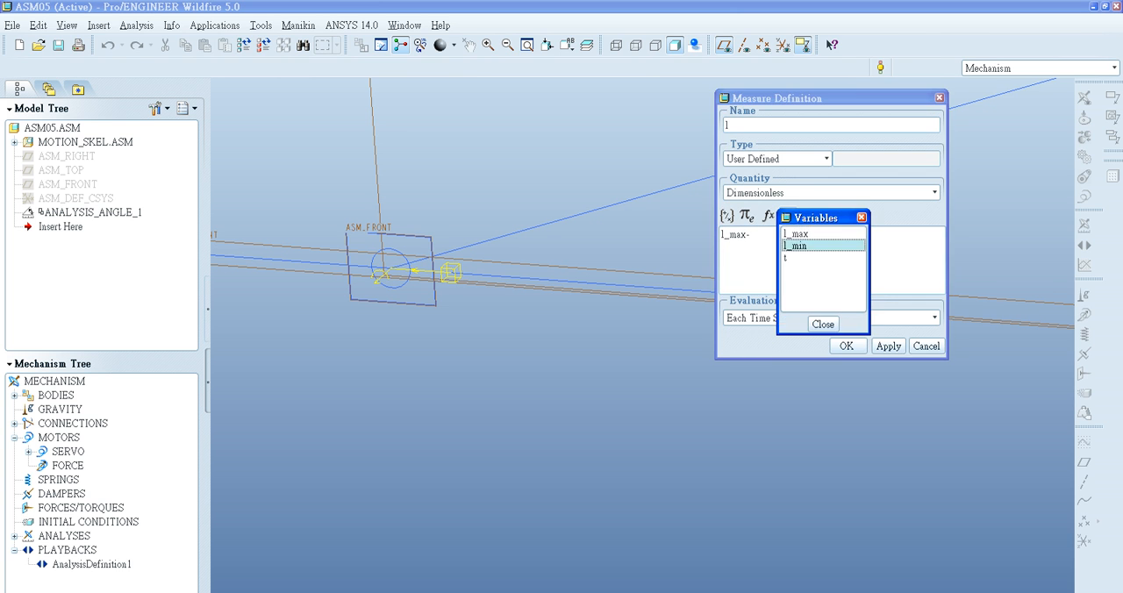
click(832, 317)
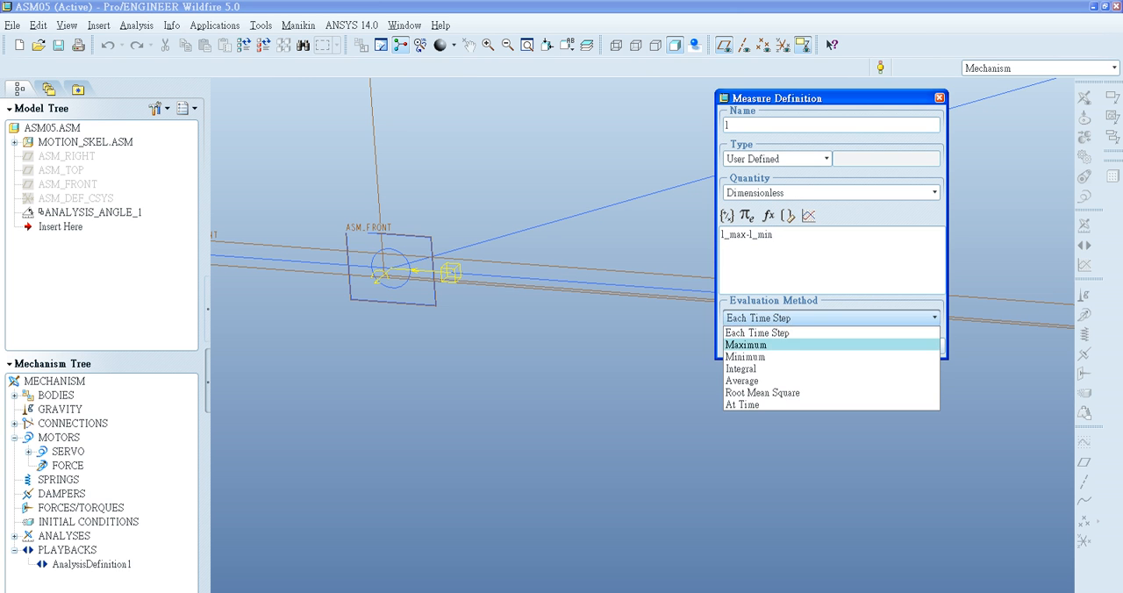
click(832, 333)
click(846, 345)
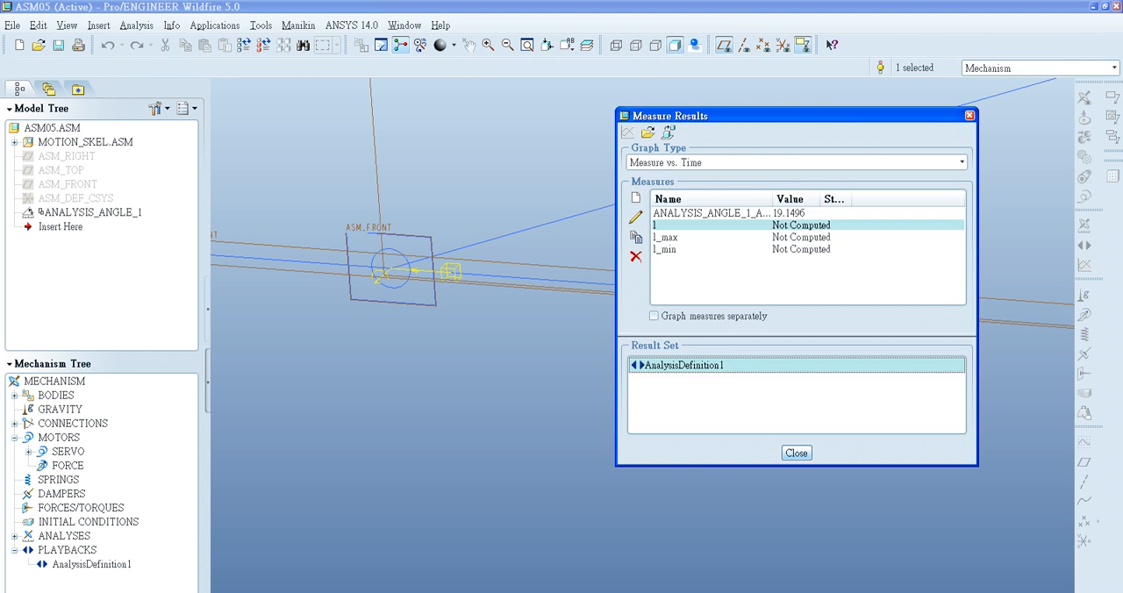
- Reopen the measure results, evaluate the measures for the AnalysisDefinition1 result set and close the results
click(796, 452)
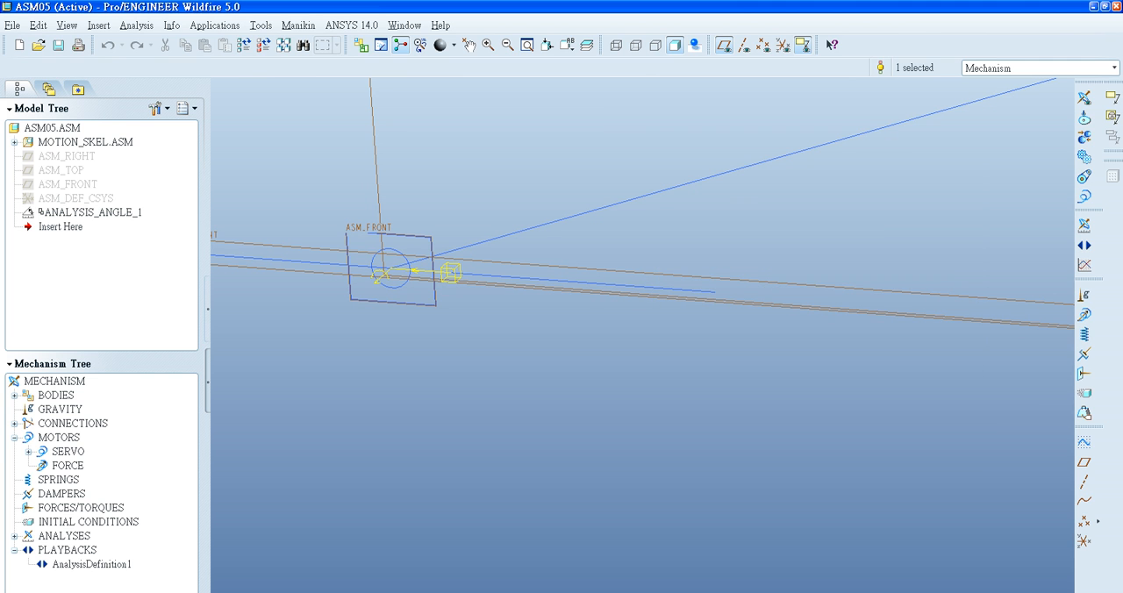
click(1085, 265)
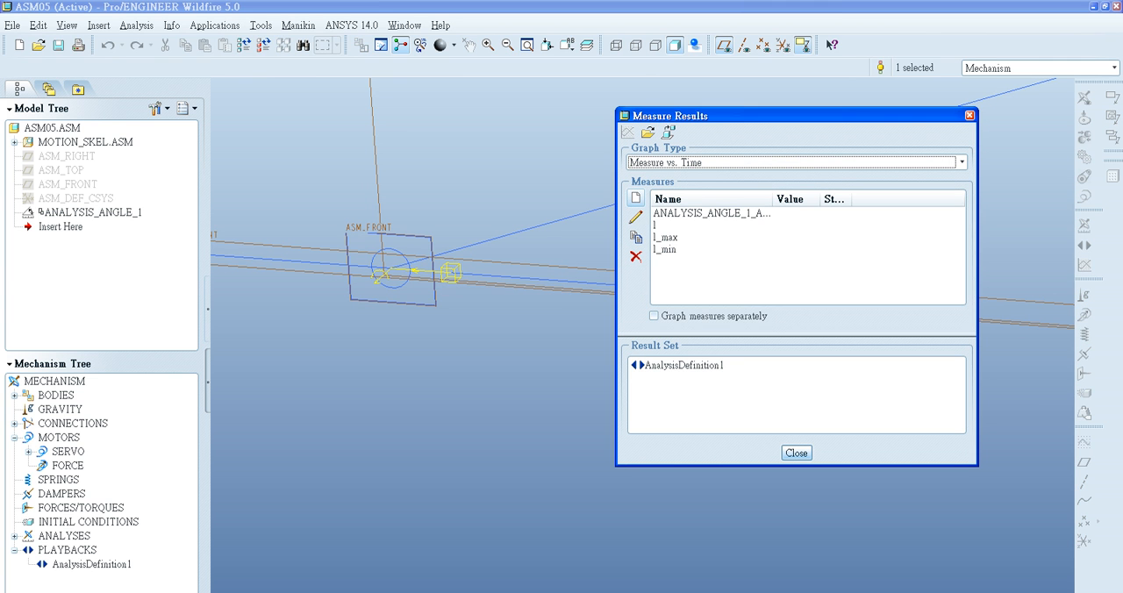
click(684, 365)
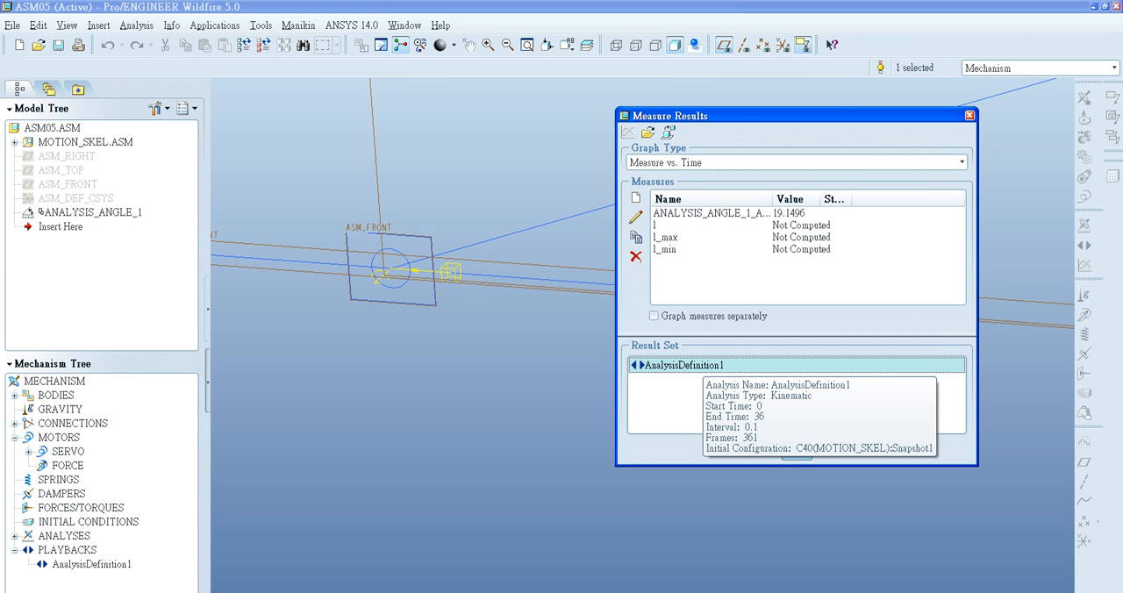
click(795, 453)
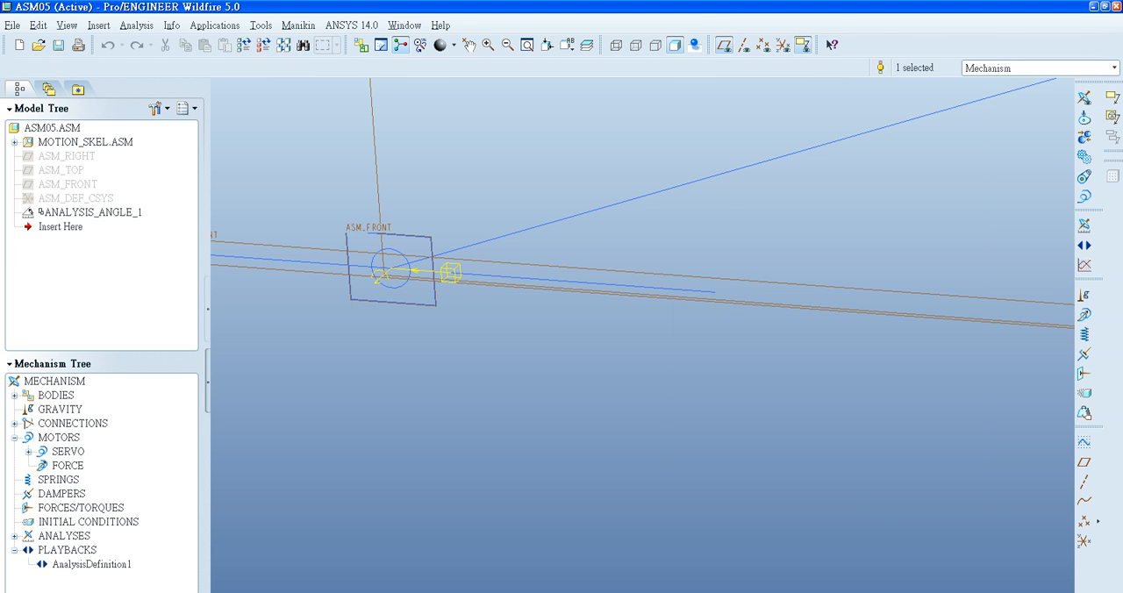
- Add a Position measure named sliderposition on the end point of the ROD3 curve at the slider
drag(634, 586, 479, 412)
click(868, 460)
click(1085, 265)
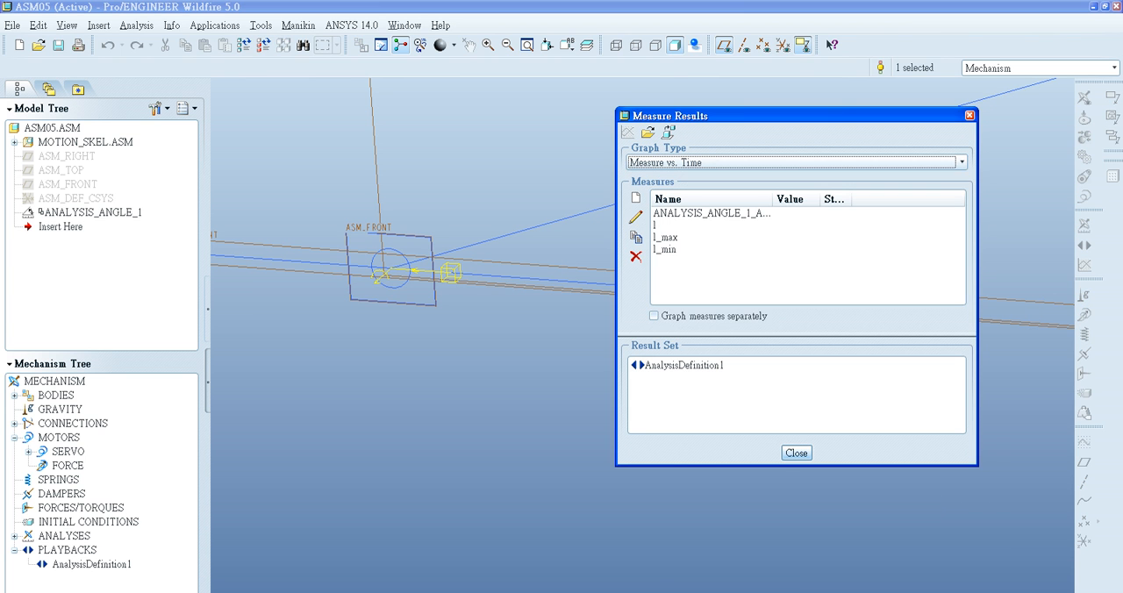
click(636, 198)
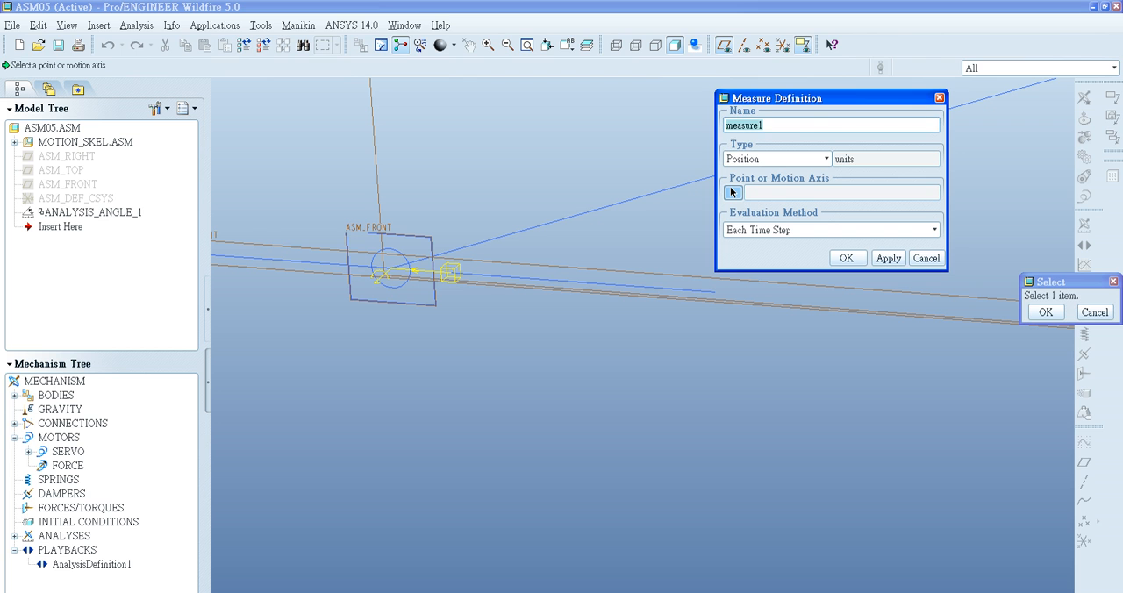
text(sliderposition)
click(732, 193)
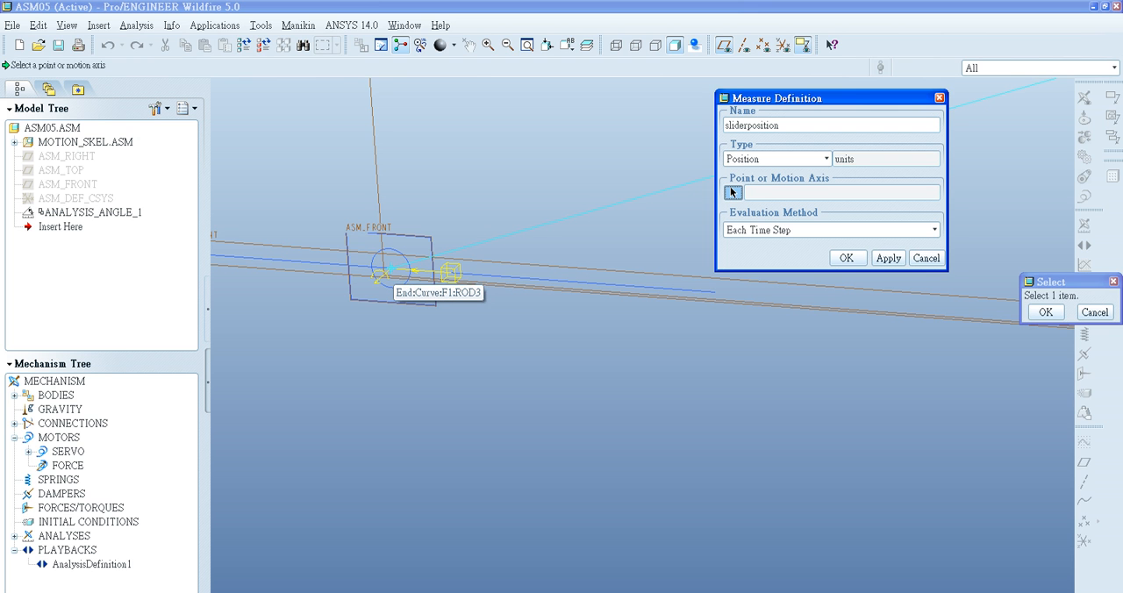
click(390, 269)
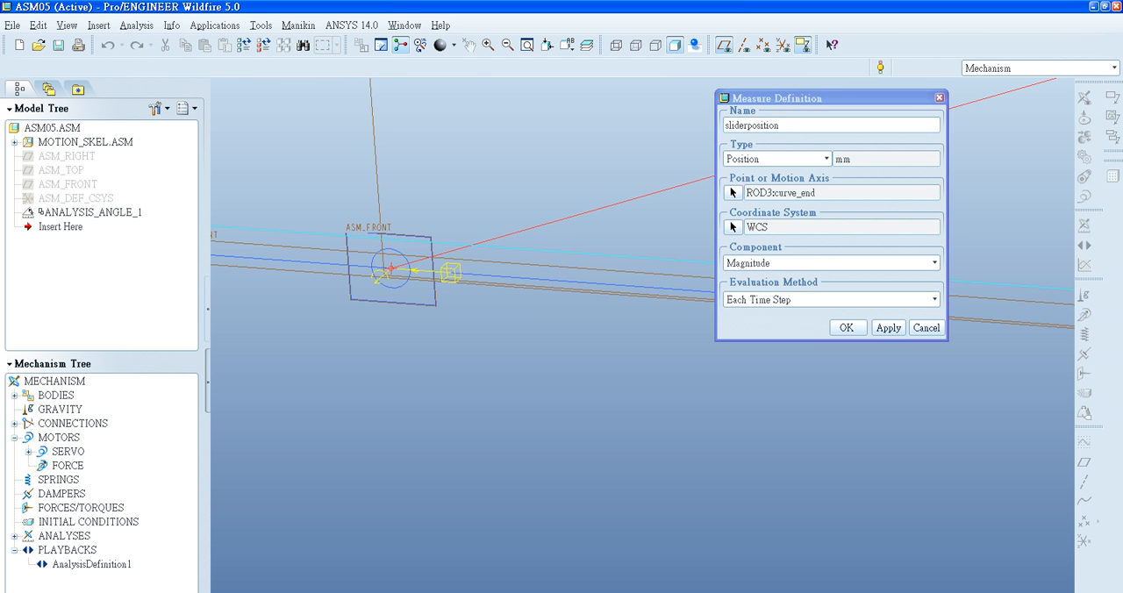
- Set the sliderposition measure to the X-component, evaluated at Each Time Step, and accept the definition
click(933, 262)
click(772, 287)
click(933, 299)
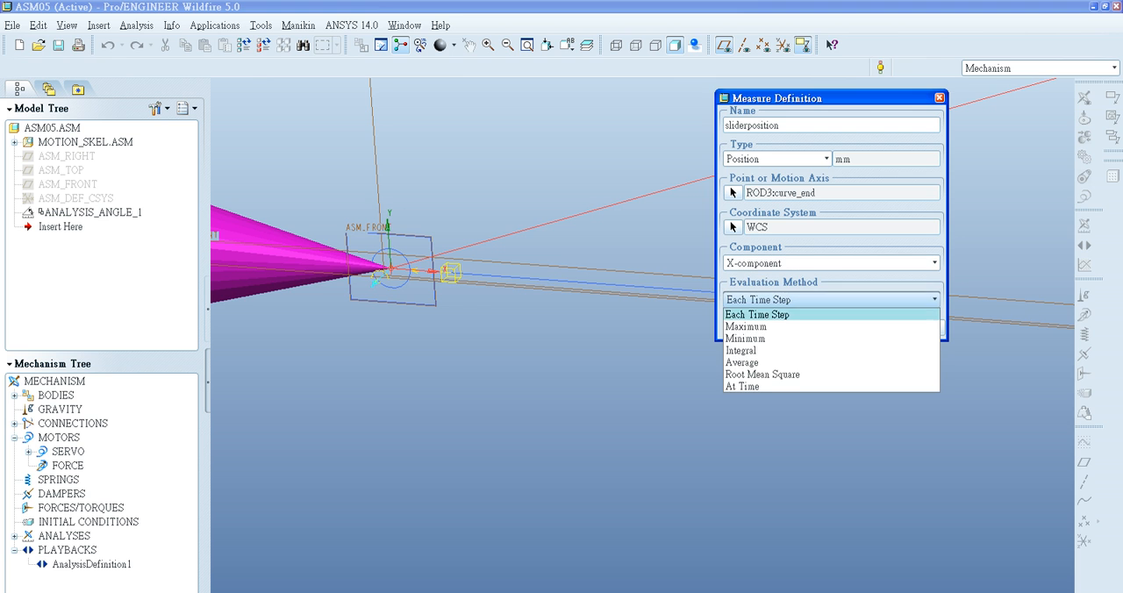
click(807, 314)
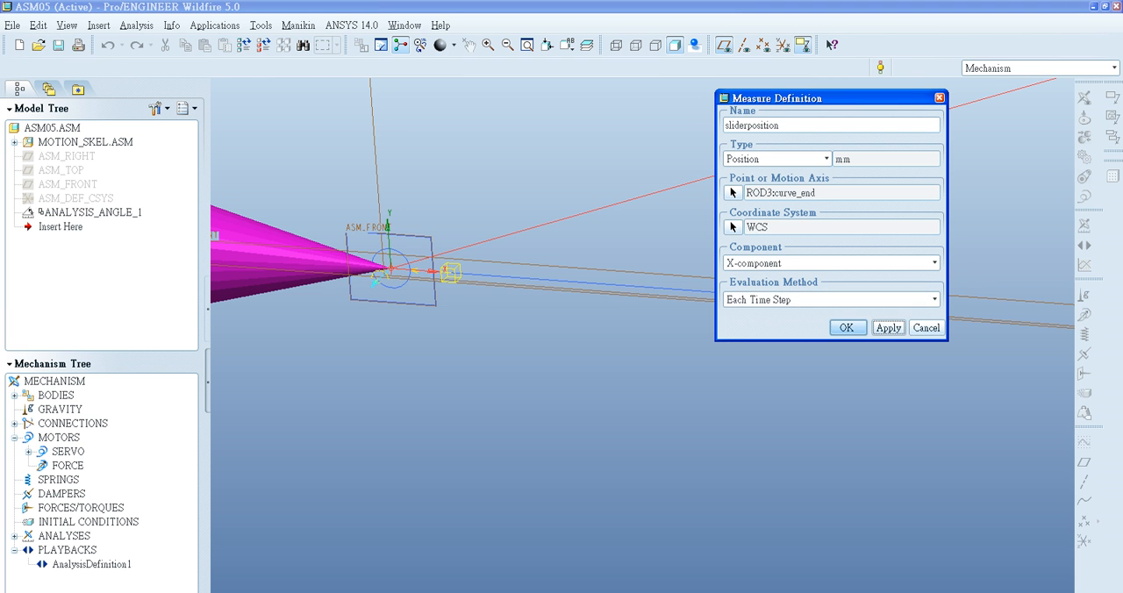
click(846, 327)
- Evaluate the measures for AnalysisDefinition1, inspect sliderposition's point at the slider and close the measure results
click(684, 365)
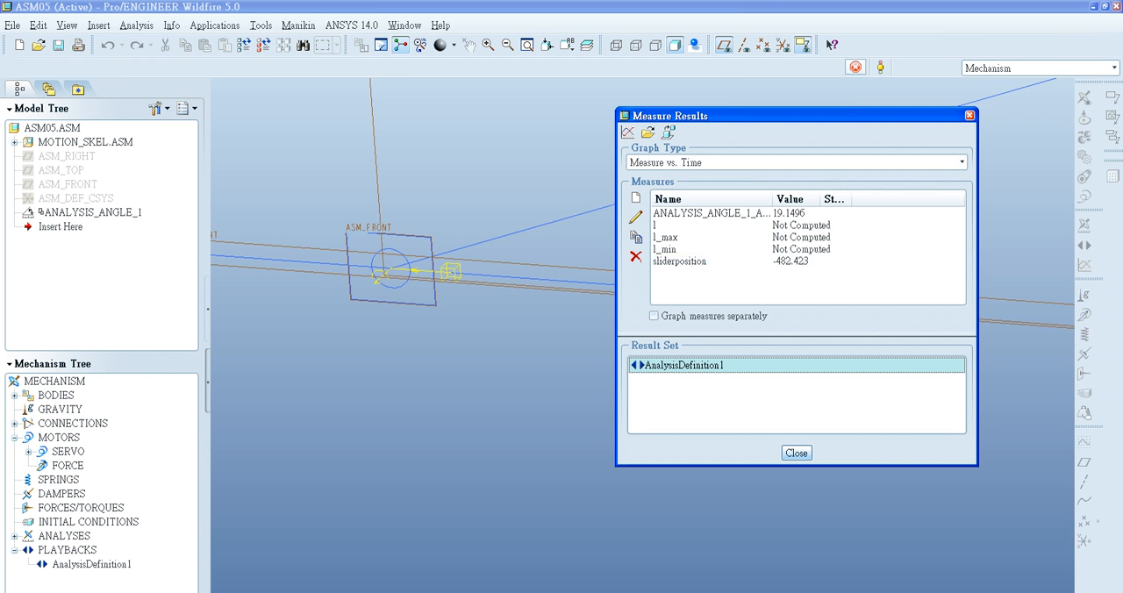
scroll(530, 281, up, 3)
scroll(452, 277, down, 3)
scroll(472, 279, down, 3)
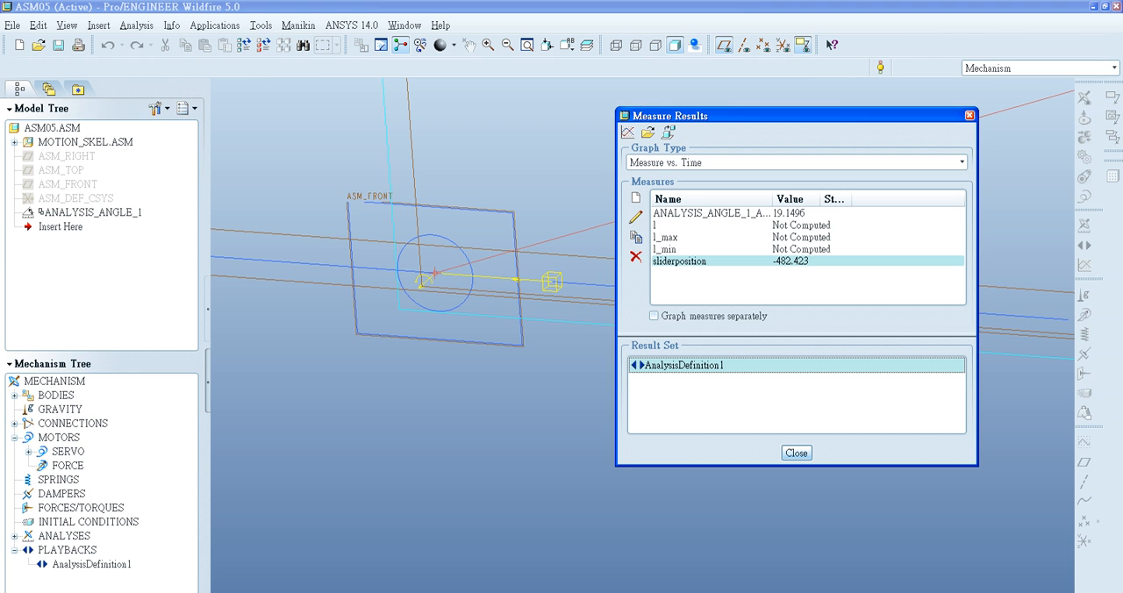
scroll(465, 273, up, 3)
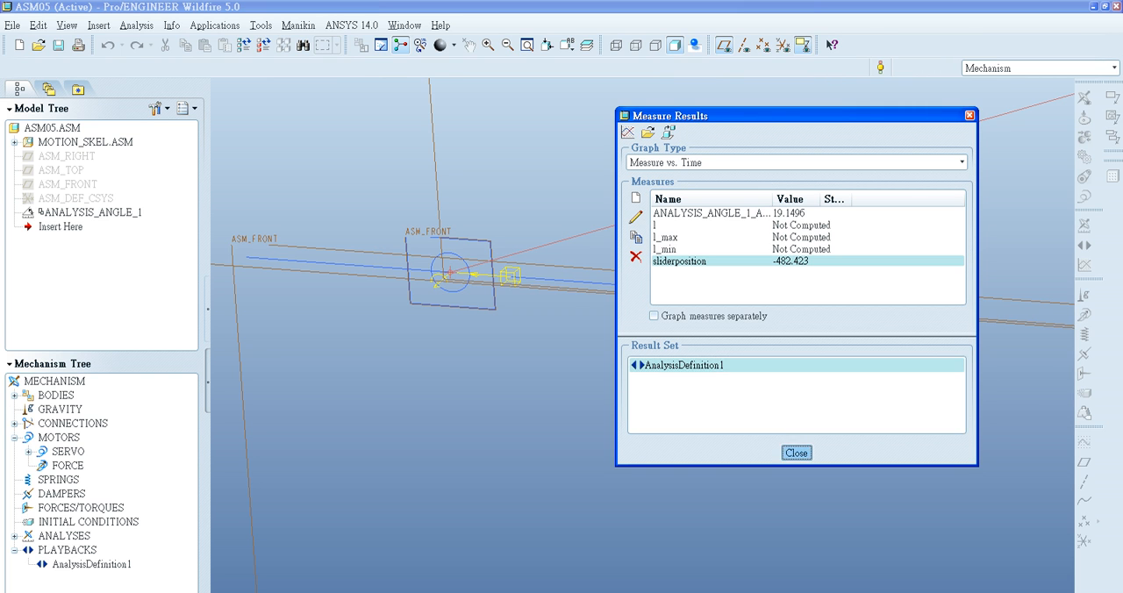
click(797, 453)
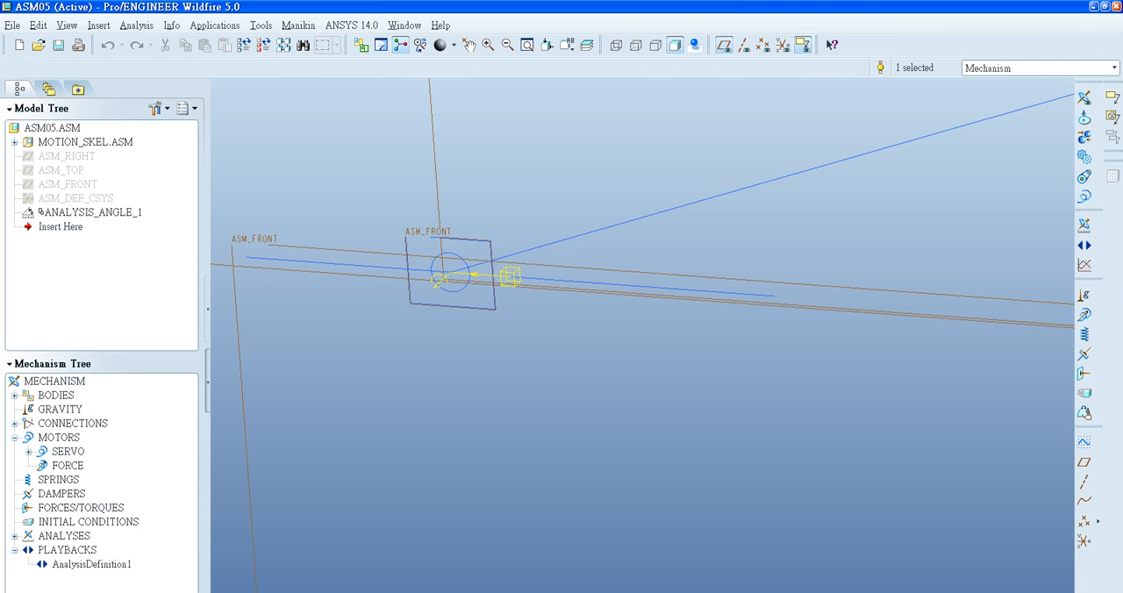
- Reopen the measure results for the AnalysisDefinition1 result set and select the sliderposition measure
click(1084, 265)
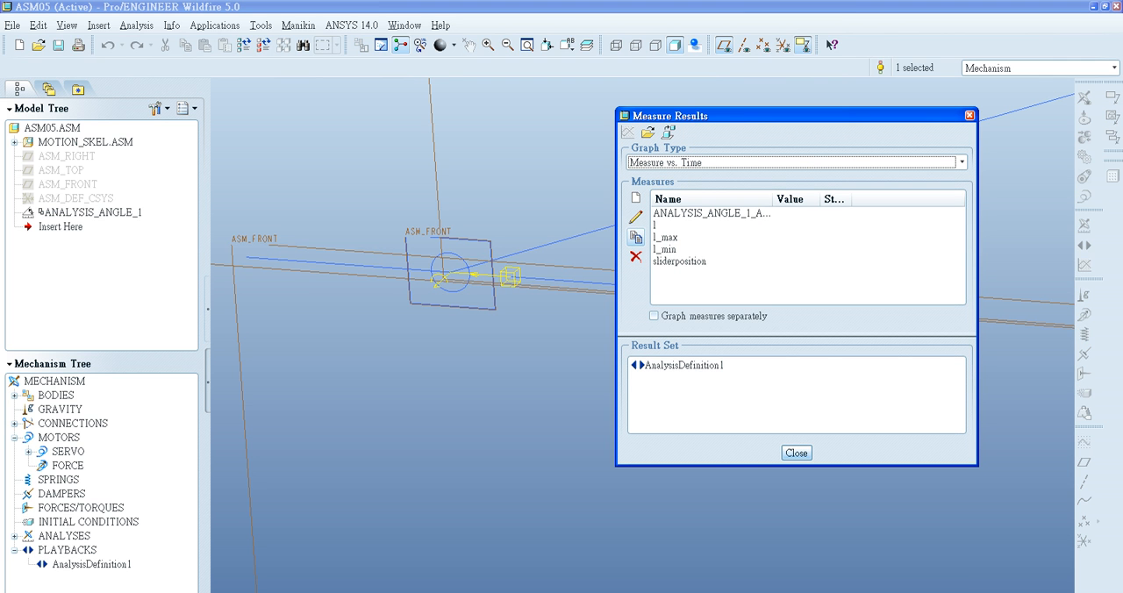
click(684, 365)
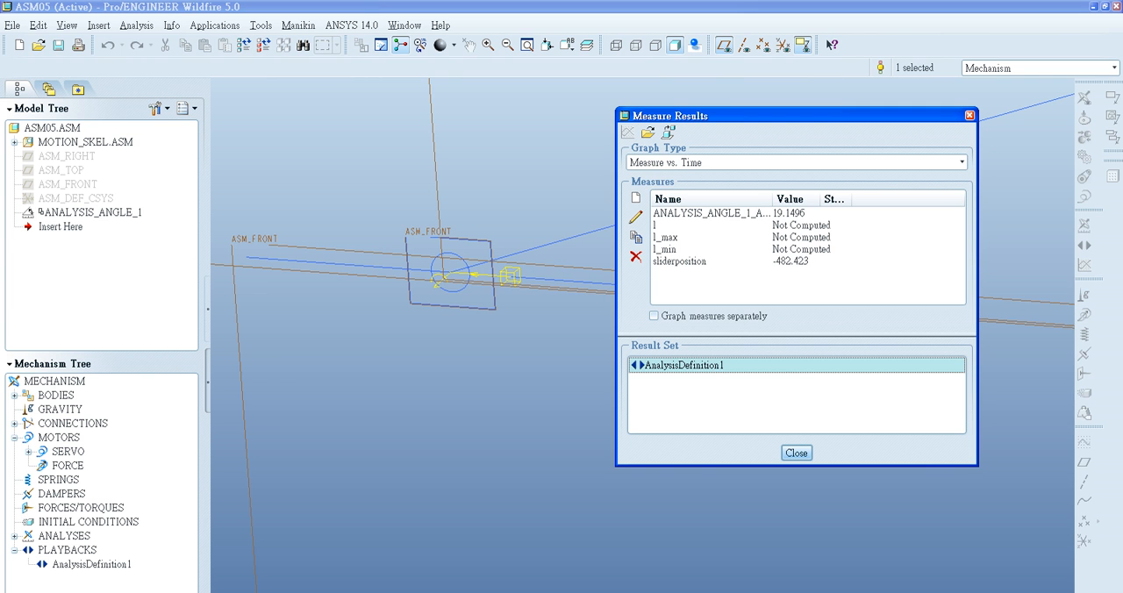
click(702, 261)
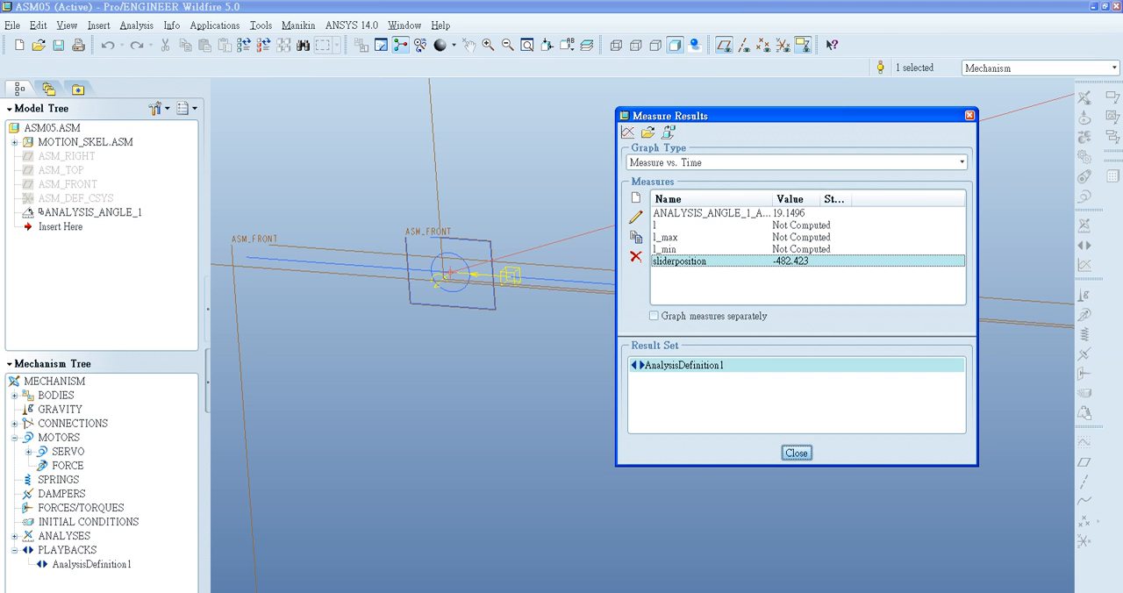
- Reopen the measure results and redefine the l_max position measure on the end point of the ROD3 curve at the slider
click(796, 452)
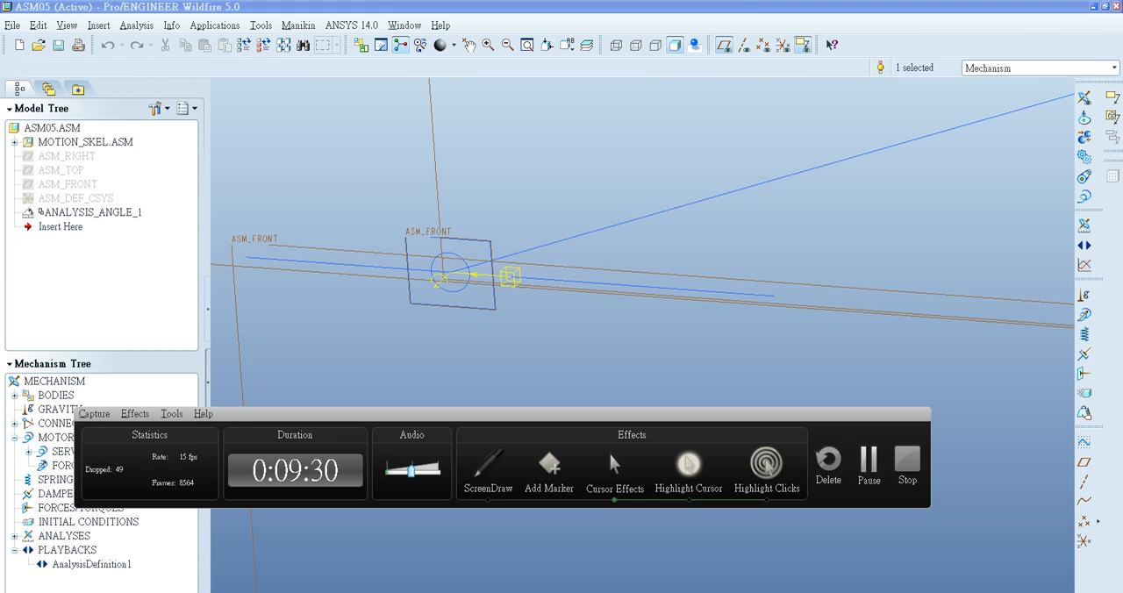
click(868, 459)
click(1084, 264)
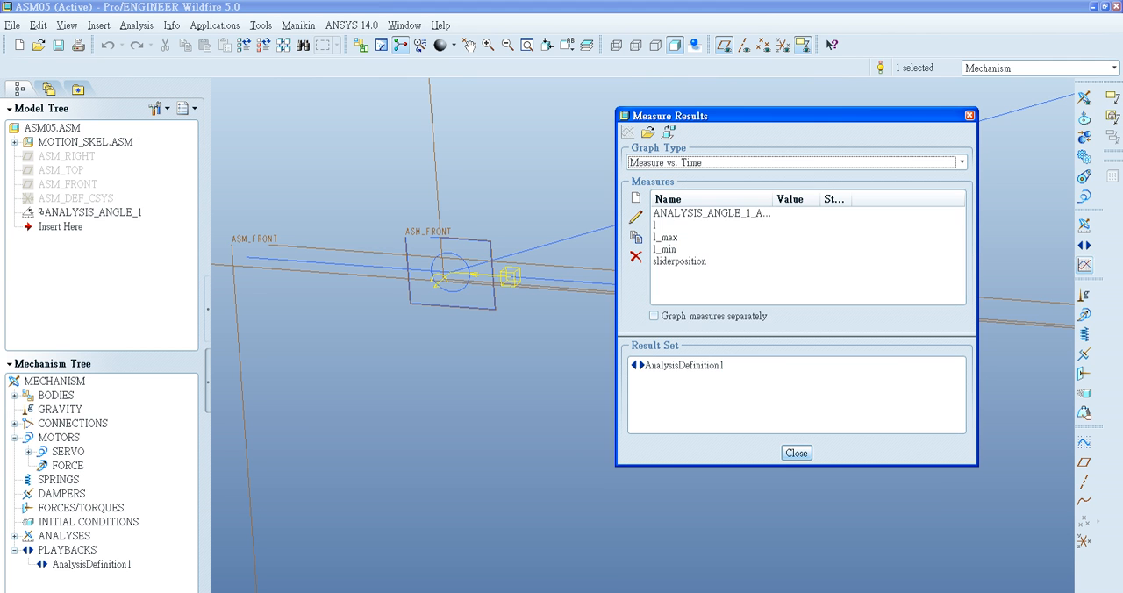
click(665, 225)
click(667, 238)
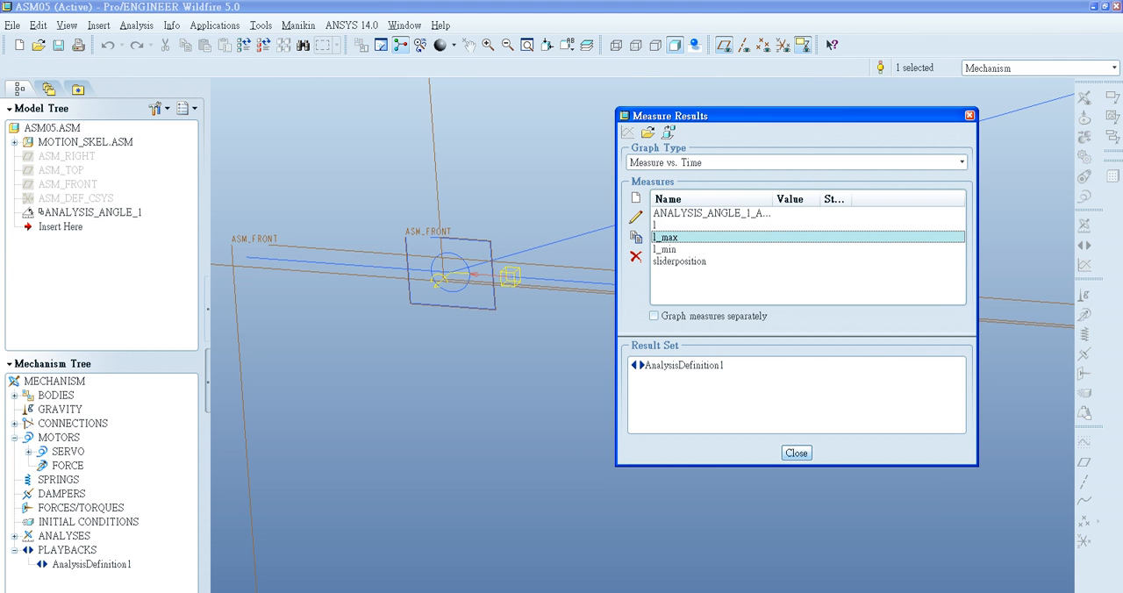
click(635, 217)
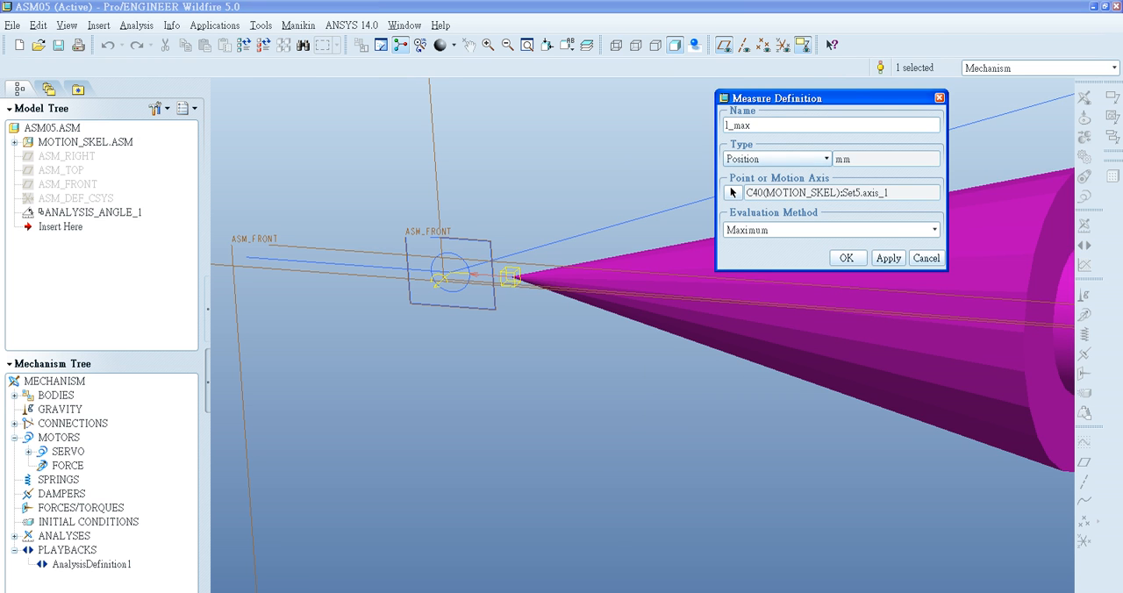
click(933, 230)
click(933, 230)
click(733, 192)
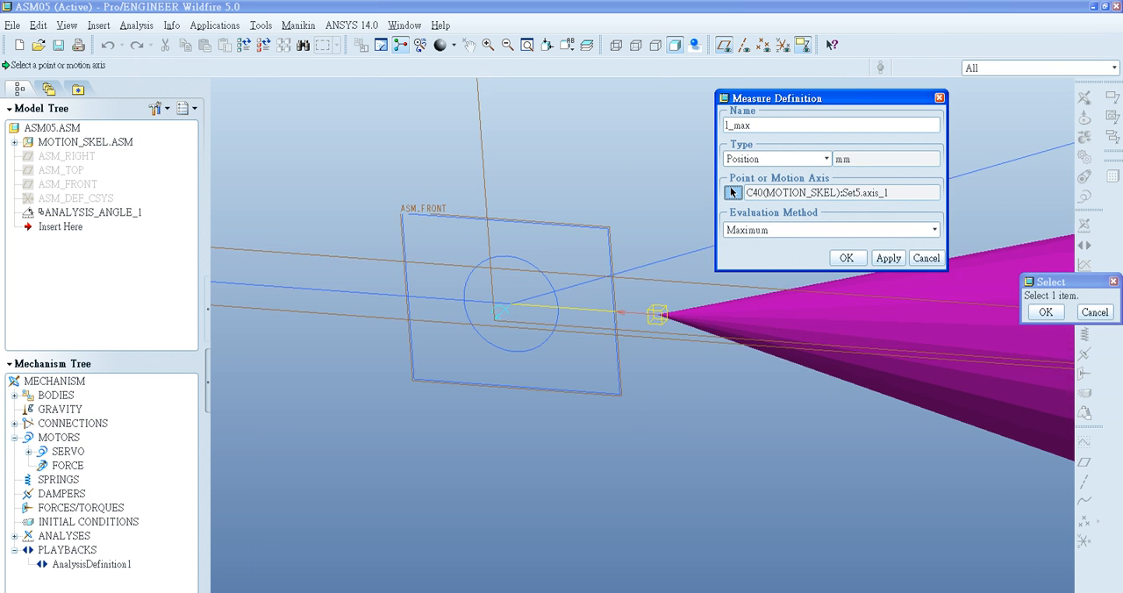
click(511, 303)
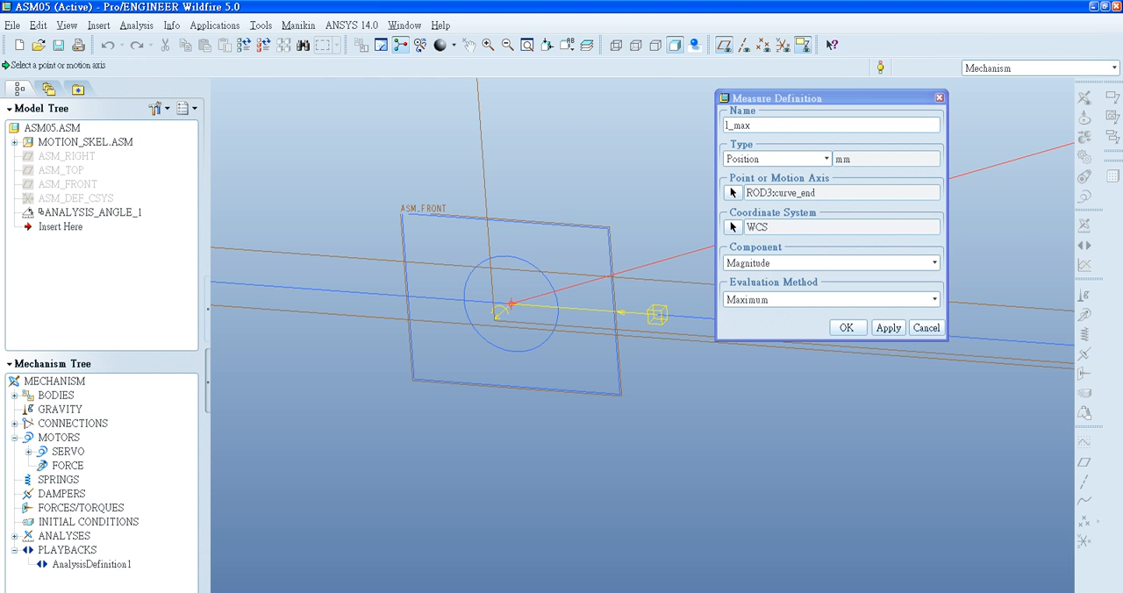
- Set the l_max measure to the X-component and accept the definition
click(934, 263)
click(751, 290)
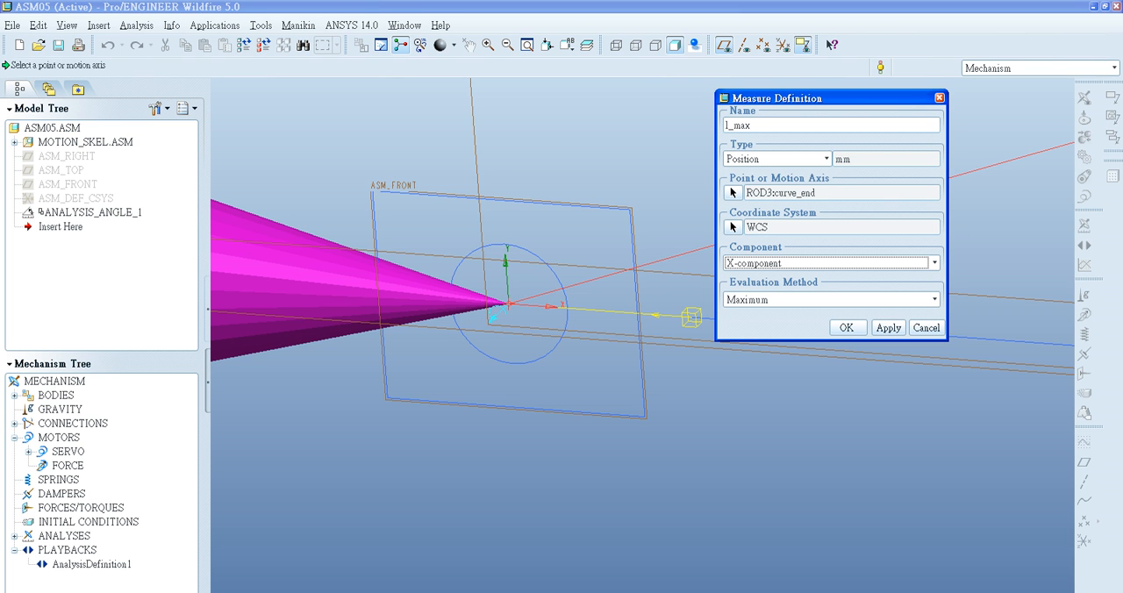
click(888, 328)
click(845, 327)
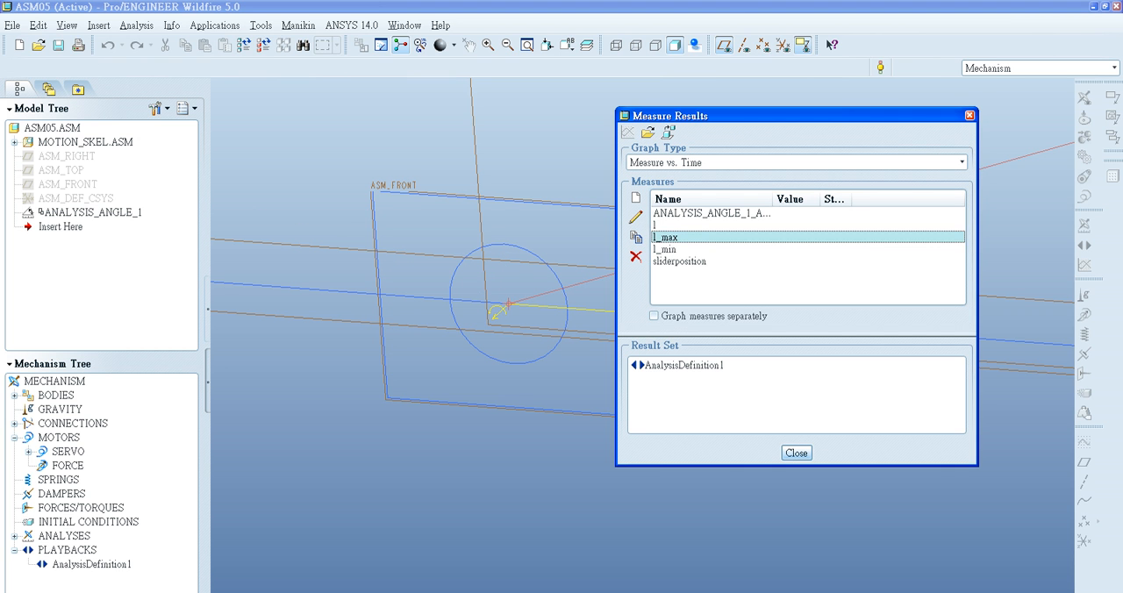
- Redefine the l_min position measure on the end point of the ROD3 curve at the slider and accept the definition
click(665, 250)
click(635, 216)
click(732, 192)
click(509, 304)
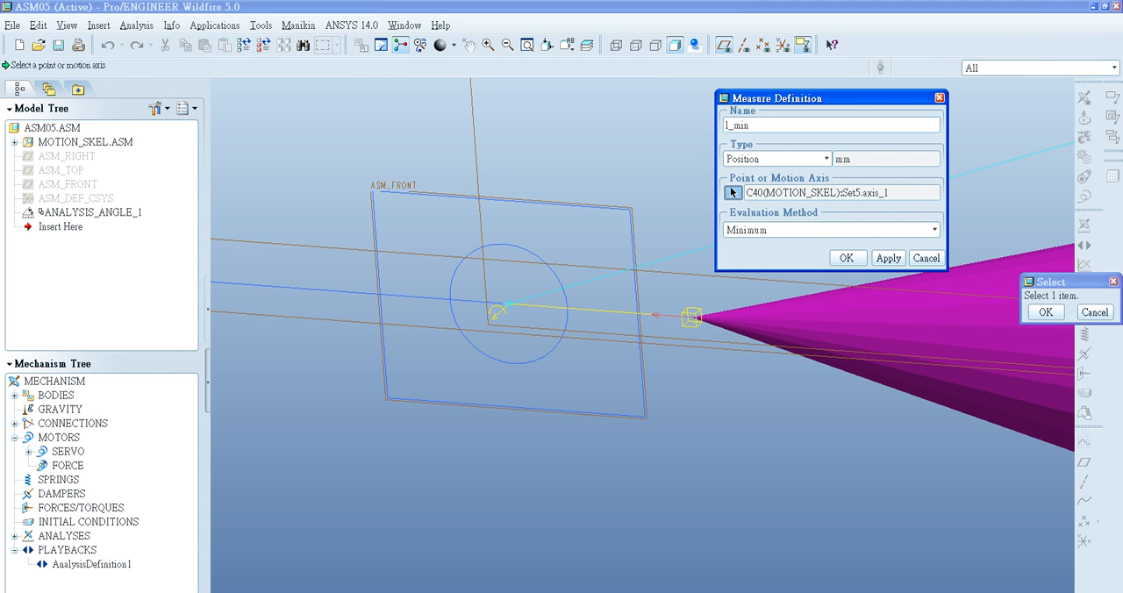
click(889, 328)
click(848, 328)
- Evaluate the measures for AnalysisDefinition1 and review the definitions of l and l_max
click(684, 364)
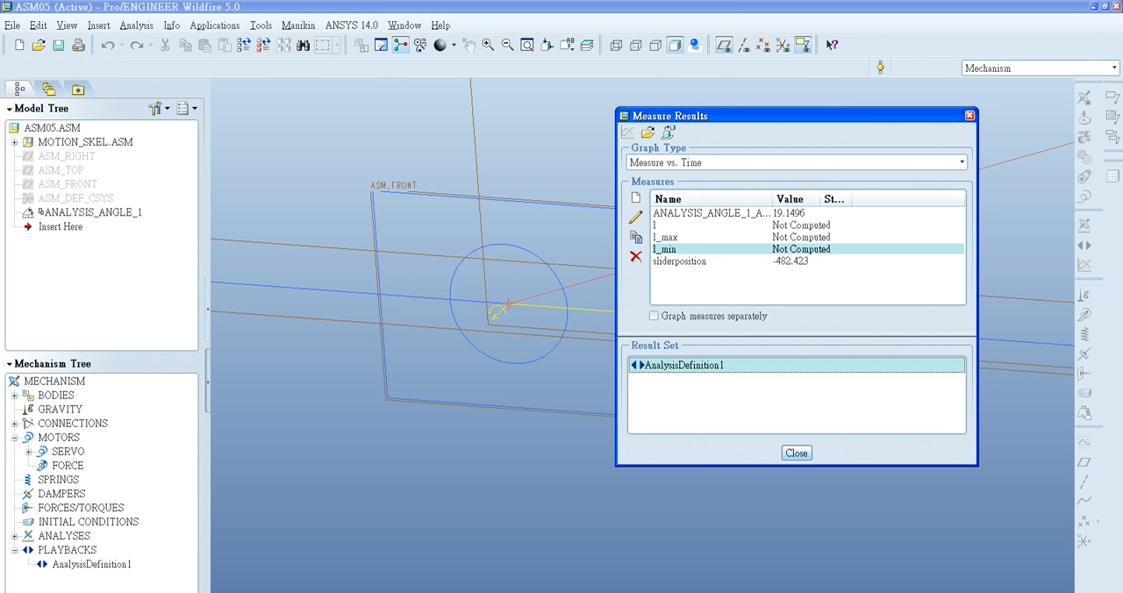
click(671, 226)
click(635, 216)
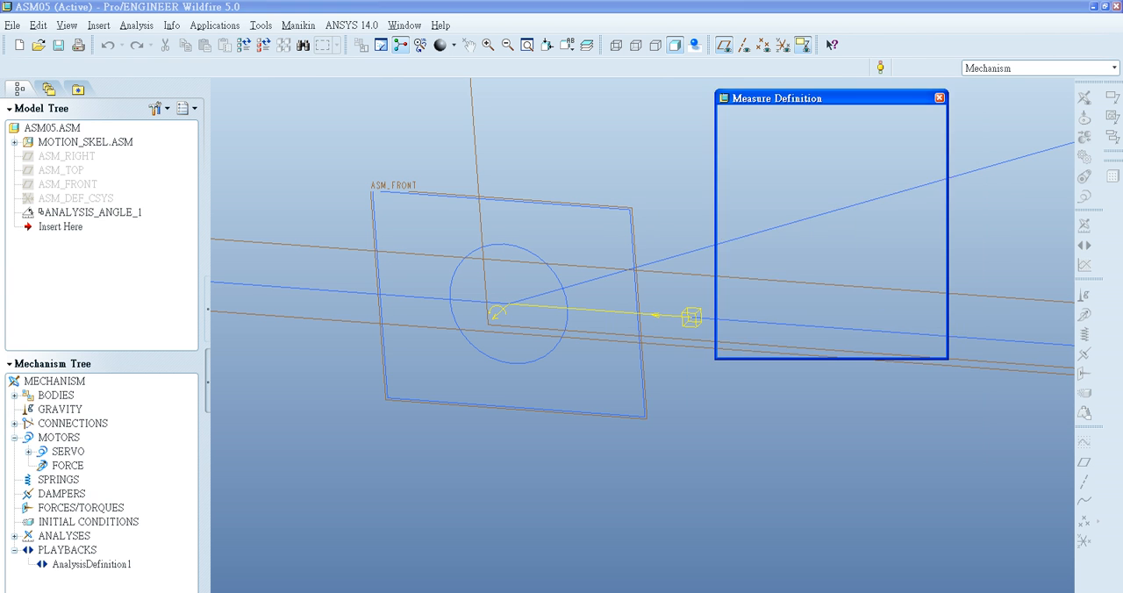
click(887, 345)
click(848, 345)
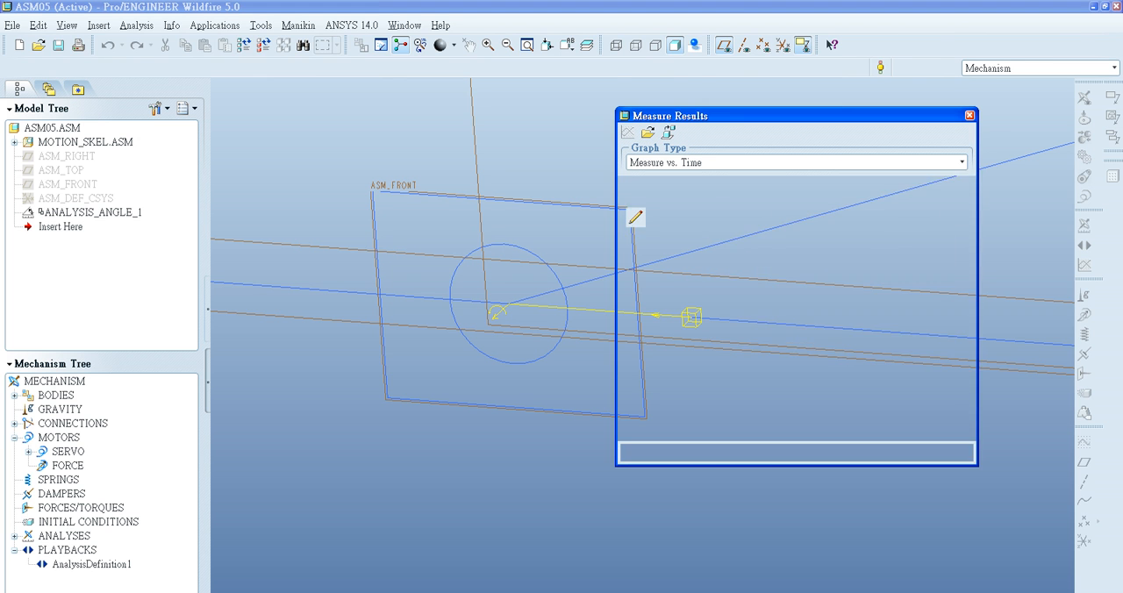
click(671, 249)
click(671, 237)
click(636, 218)
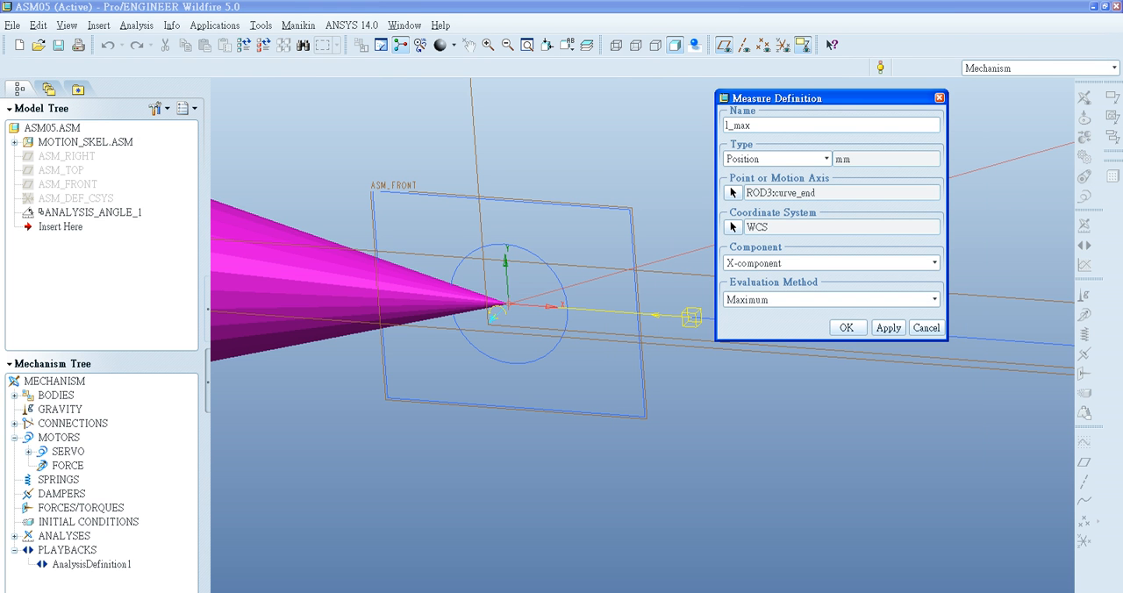
click(779, 159)
click(780, 159)
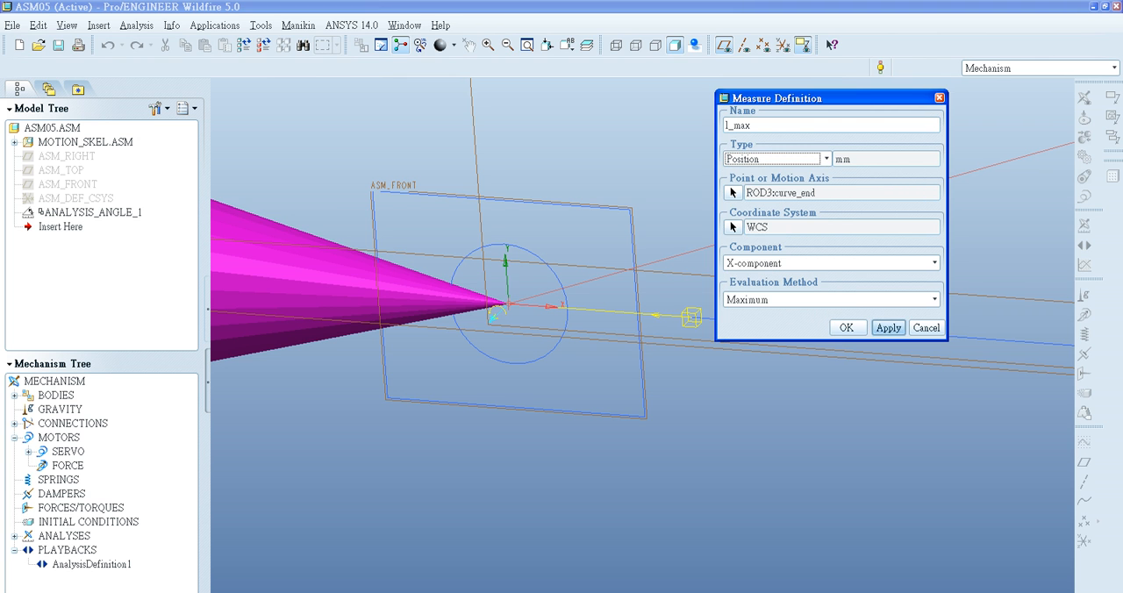
click(845, 327)
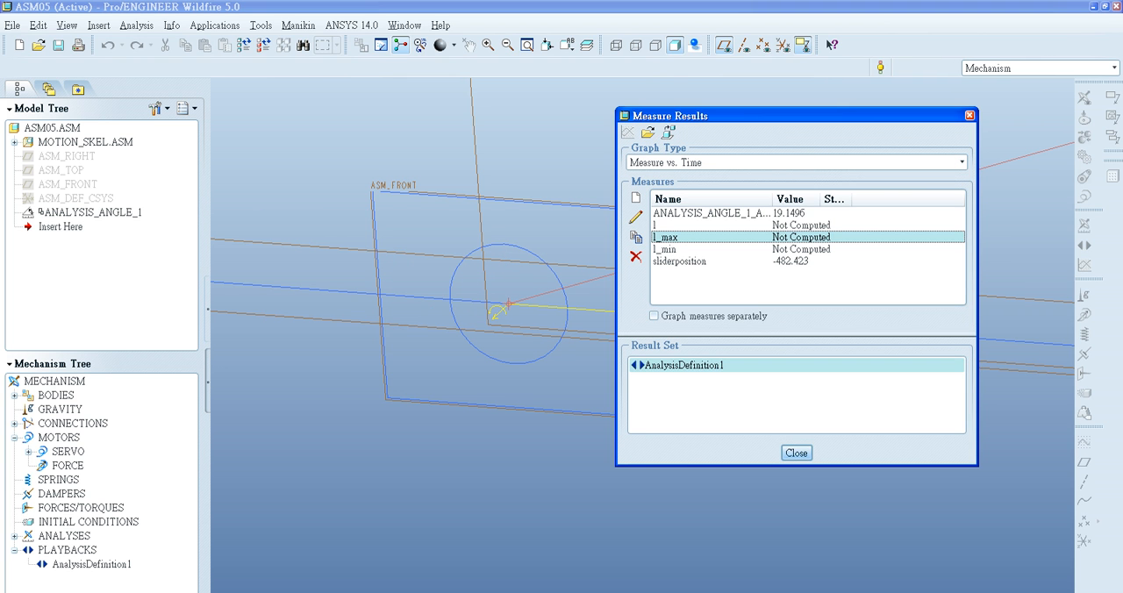
- Close the measure results and rerun the AnalysisDefinition1 kinematic analysis, overwriting its existing result set, and accept the analysis definition
click(796, 452)
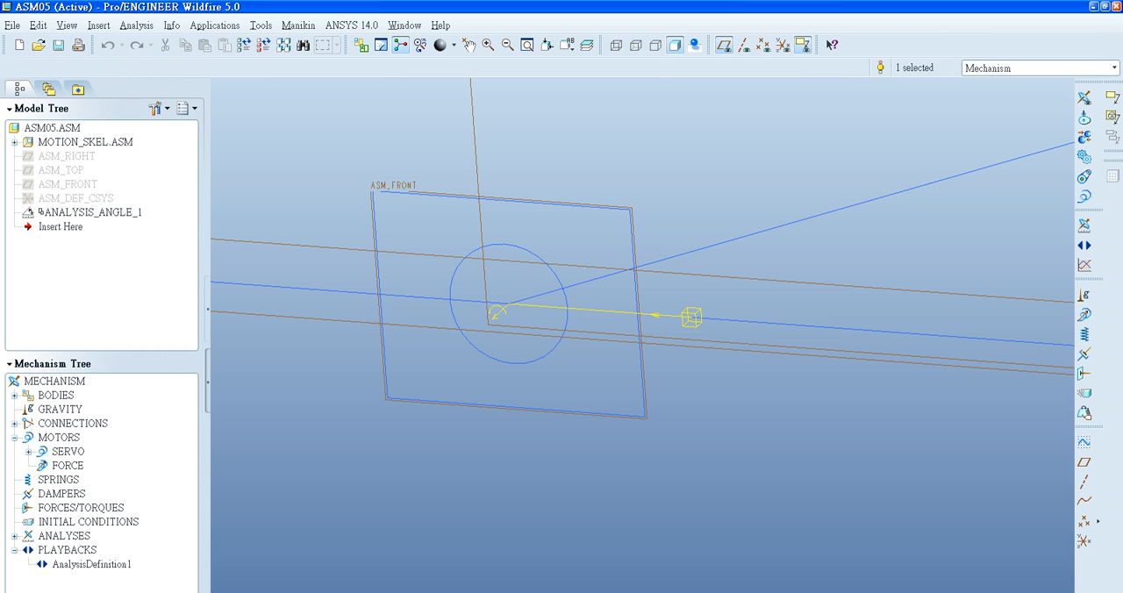
click(15, 536)
right_click(85, 550)
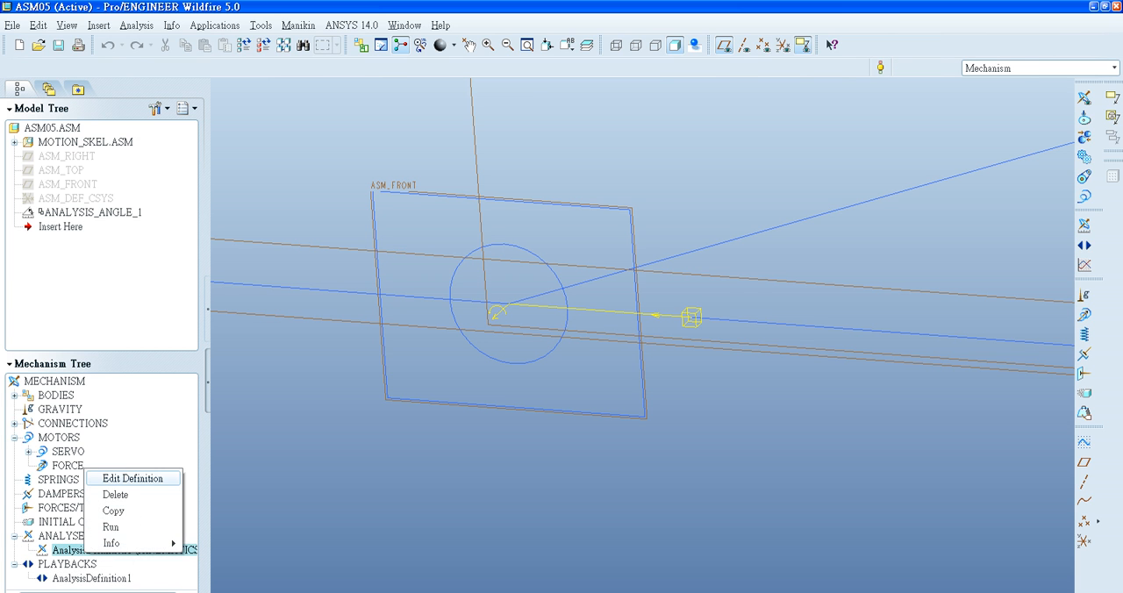
click(131, 478)
click(957, 499)
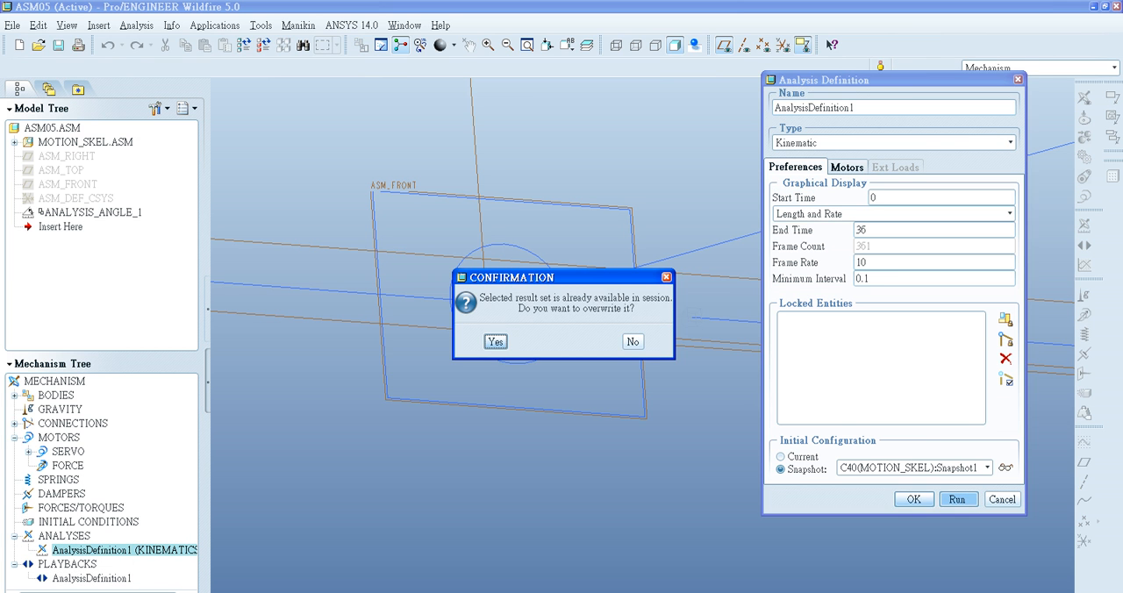
click(494, 337)
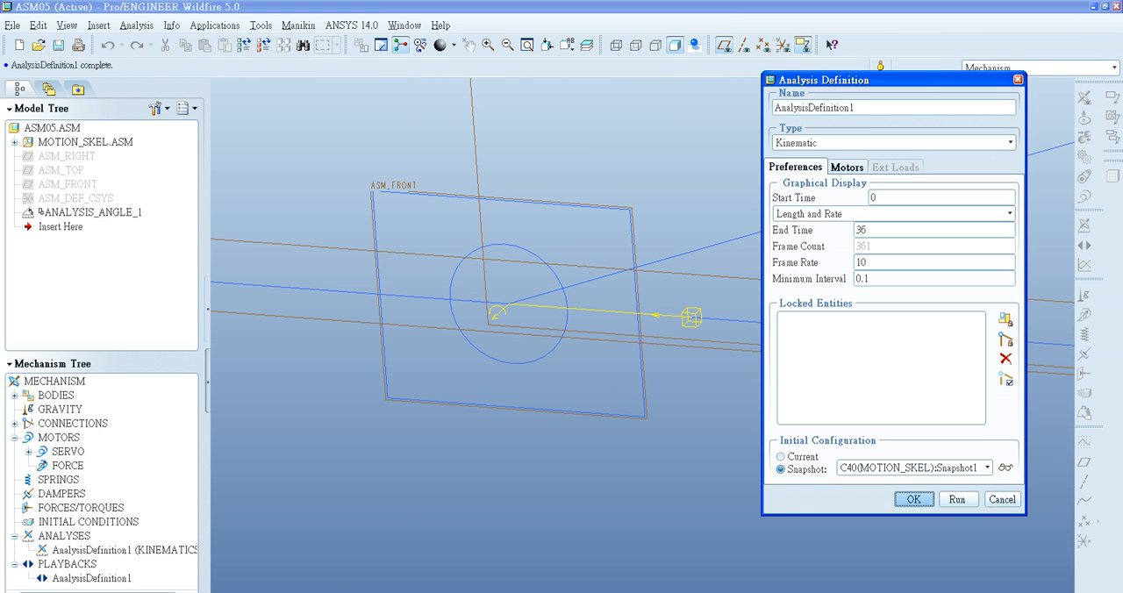
key(Return)
- Evaluate the measures for the rerun AnalysisDefinition1 result set and inspect l_max, l_min and l
right_click(92, 579)
click(118, 552)
click(1084, 264)
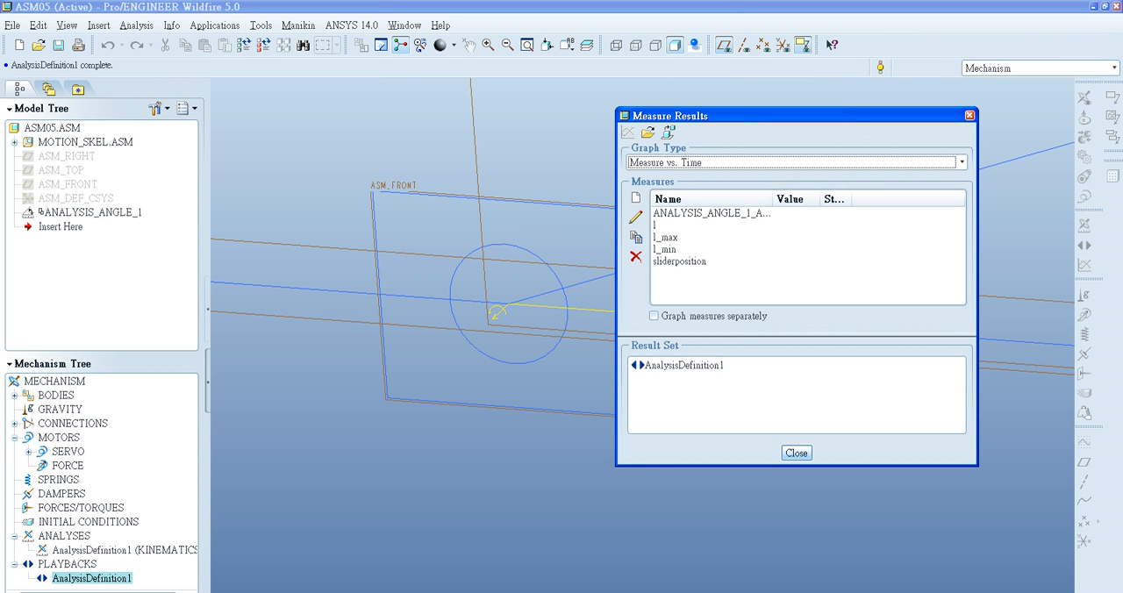
click(685, 365)
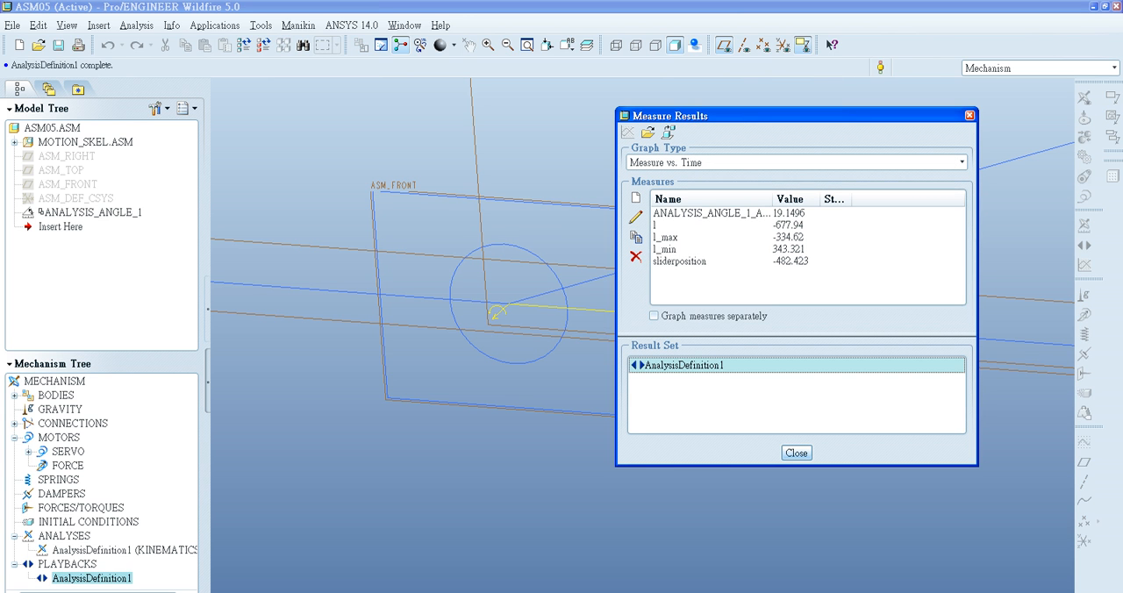
click(667, 238)
click(667, 250)
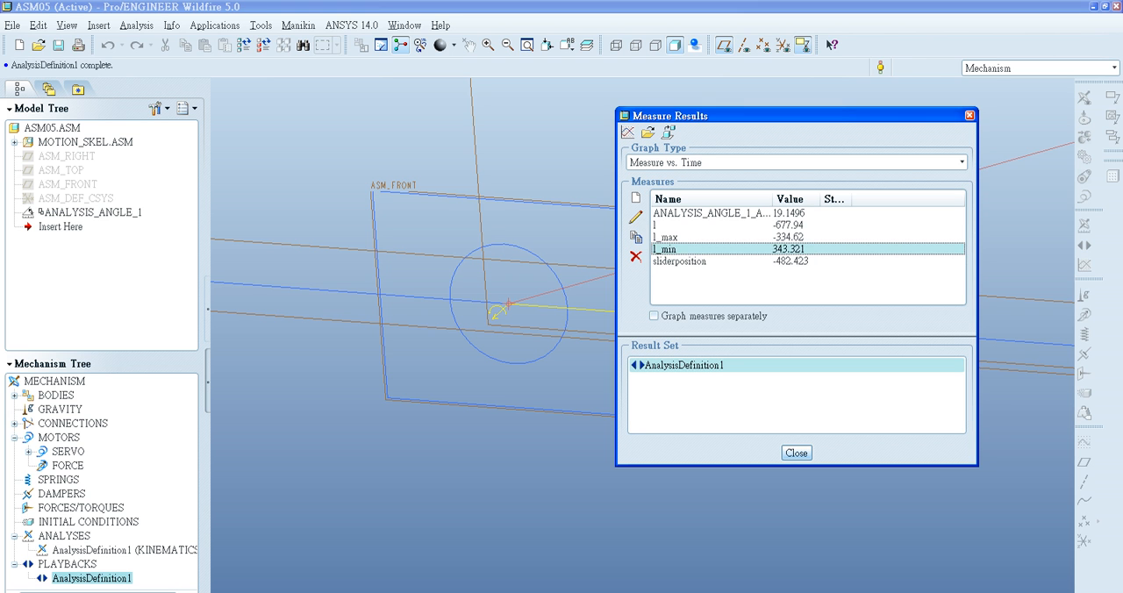
click(667, 238)
ctrl+click(667, 225)
click(680, 260)
- Review the sliderposition measure's definition and inspect the l and ANALYSIS_ANGLE_1 measures
click(635, 216)
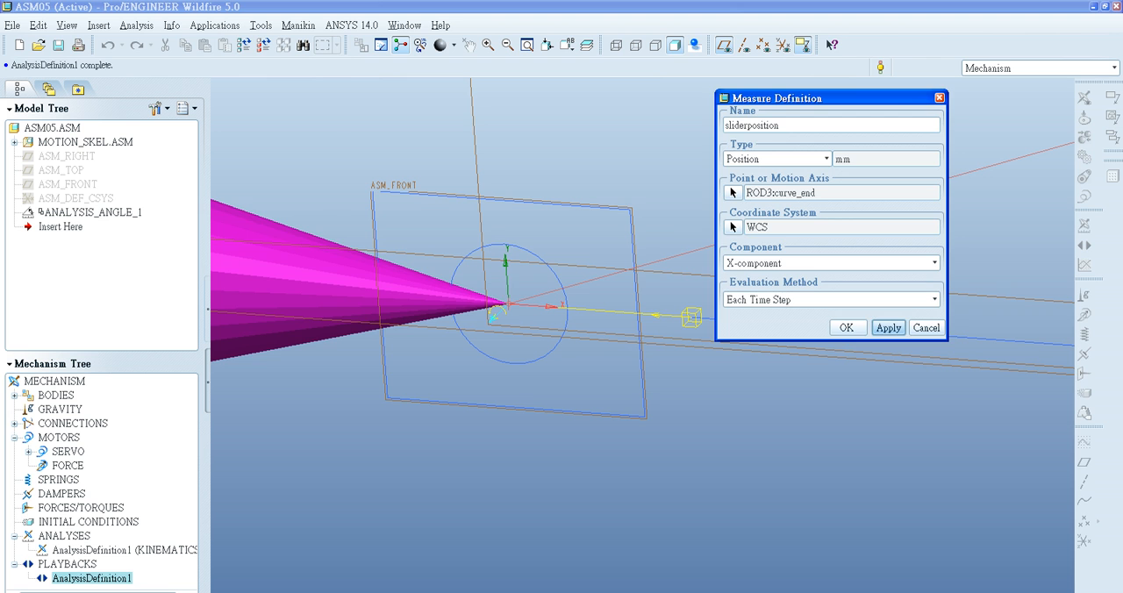
click(847, 327)
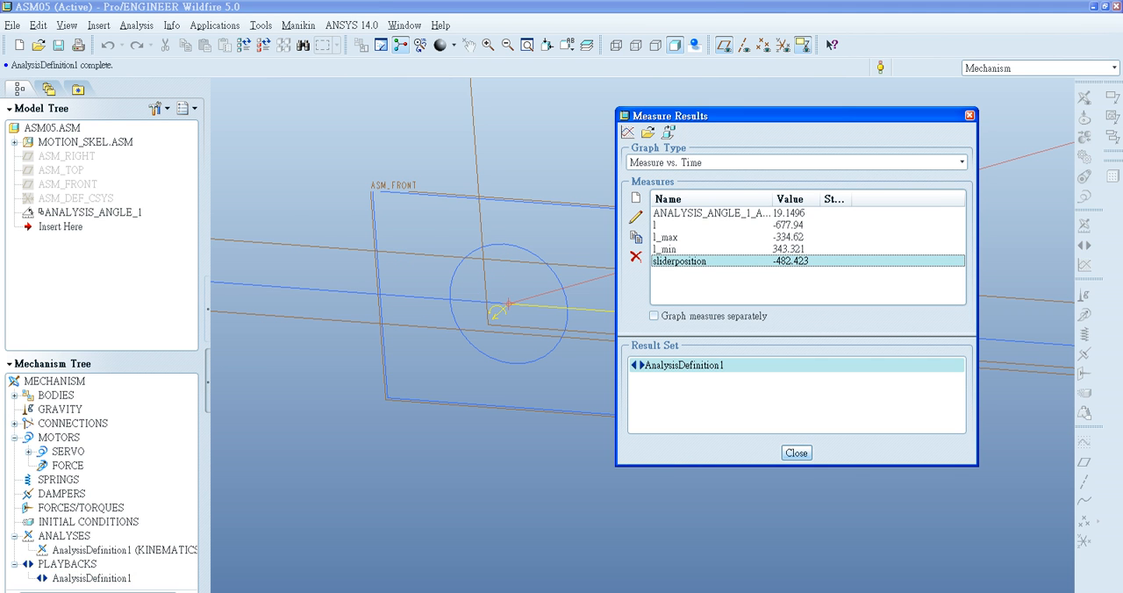
click(680, 225)
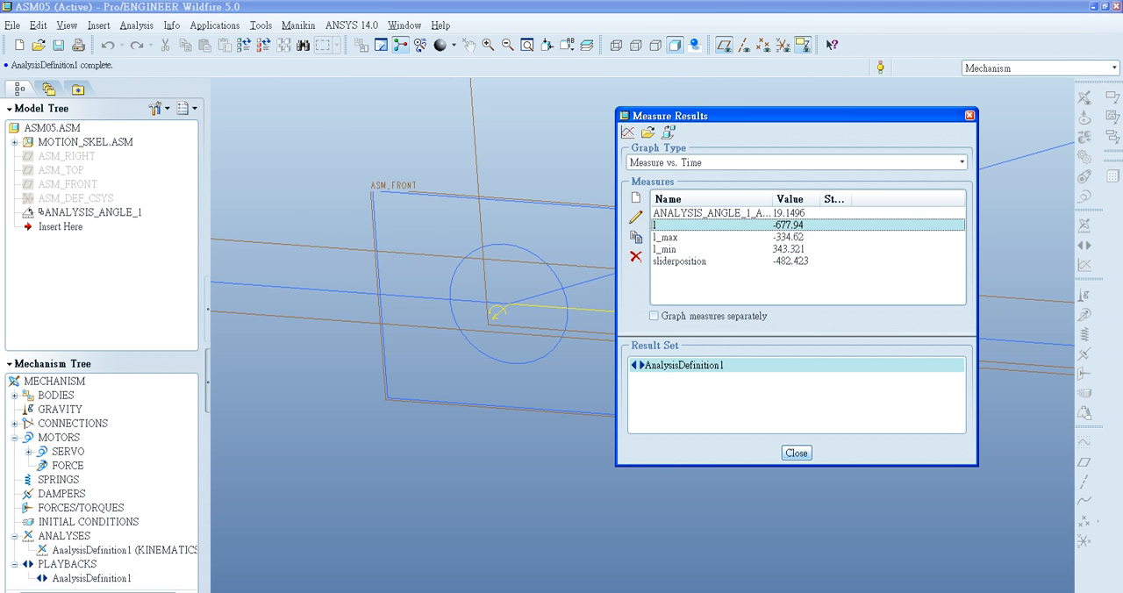
click(693, 213)
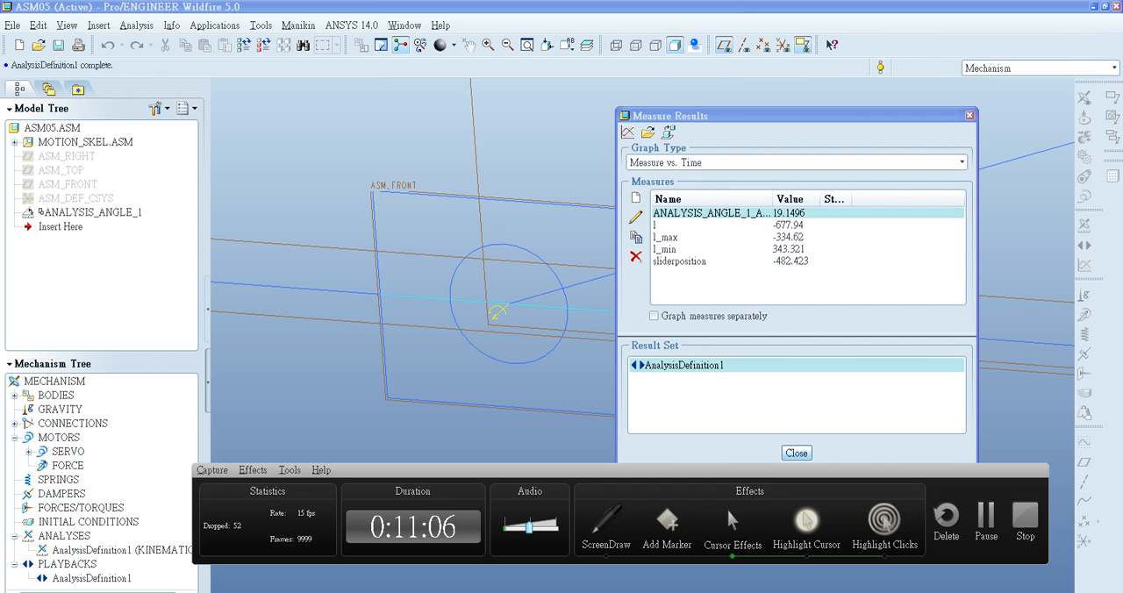
click(666, 225)
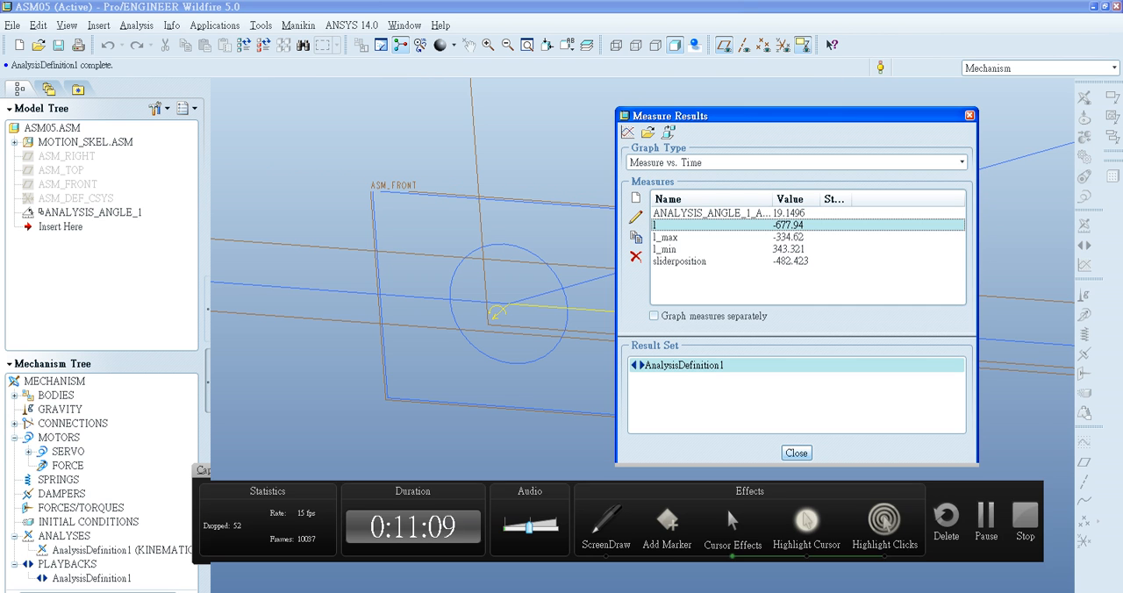
click(608, 520)
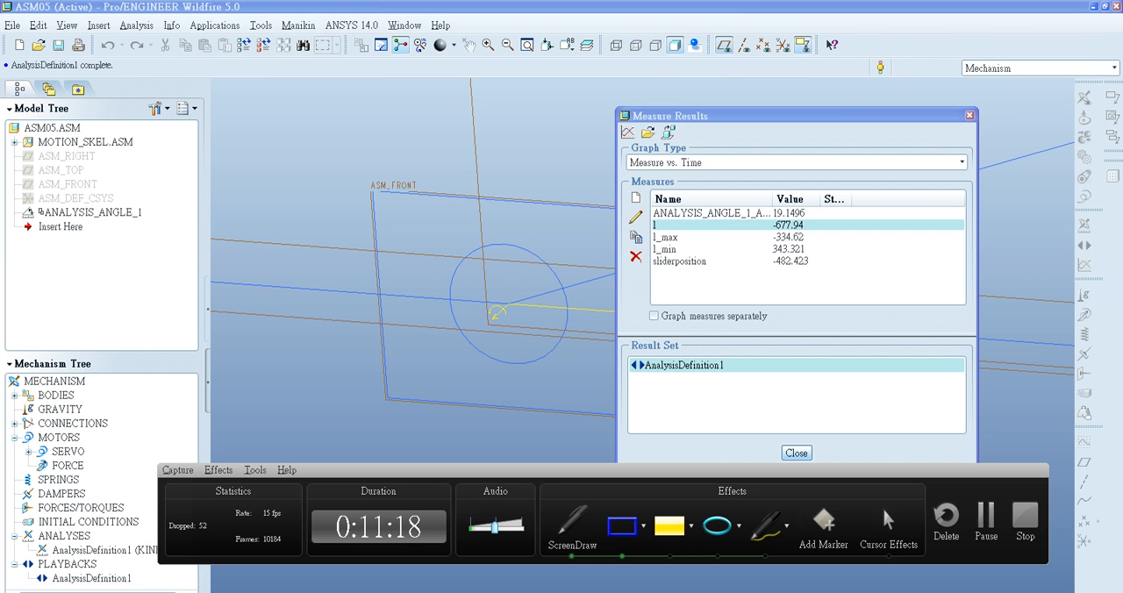
click(888, 526)
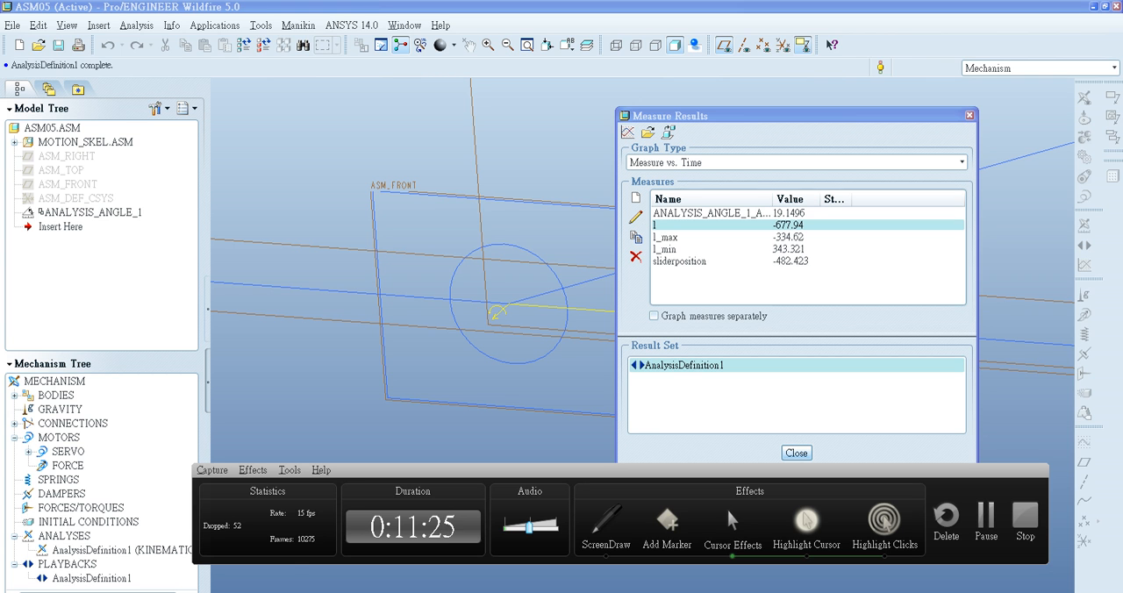
click(666, 237)
click(635, 237)
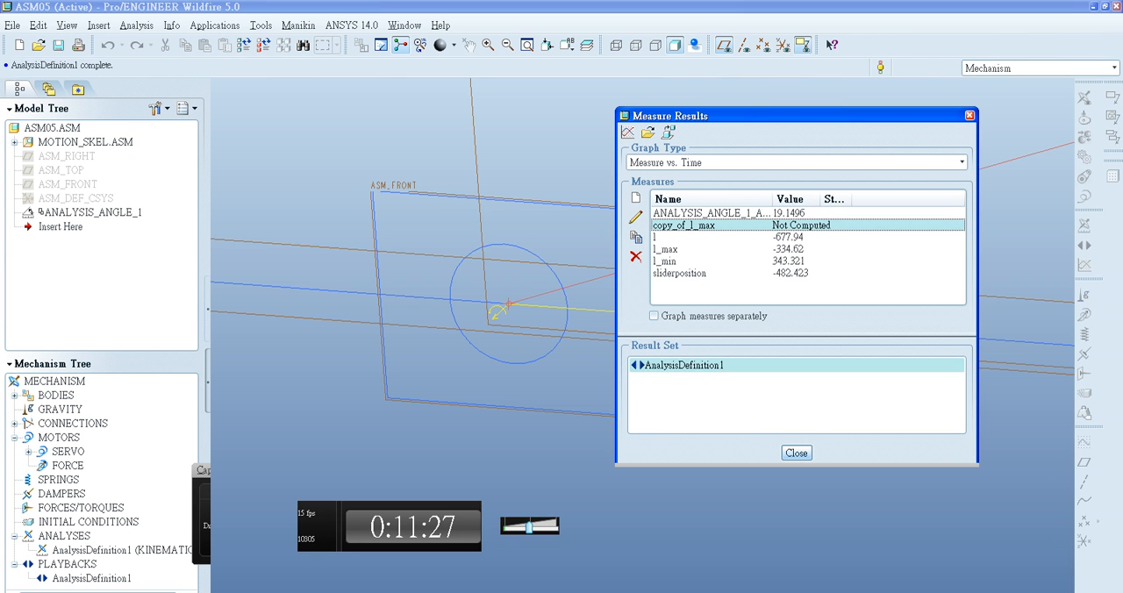
click(635, 256)
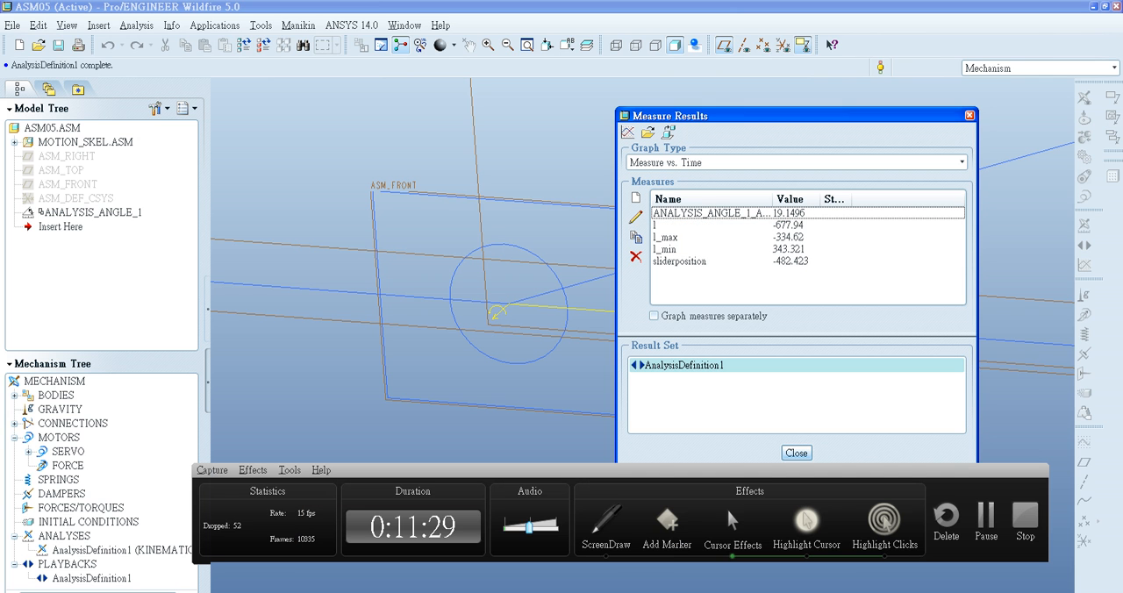
- Check the component and evaluation method in the l_max measure's definition and close it
click(666, 236)
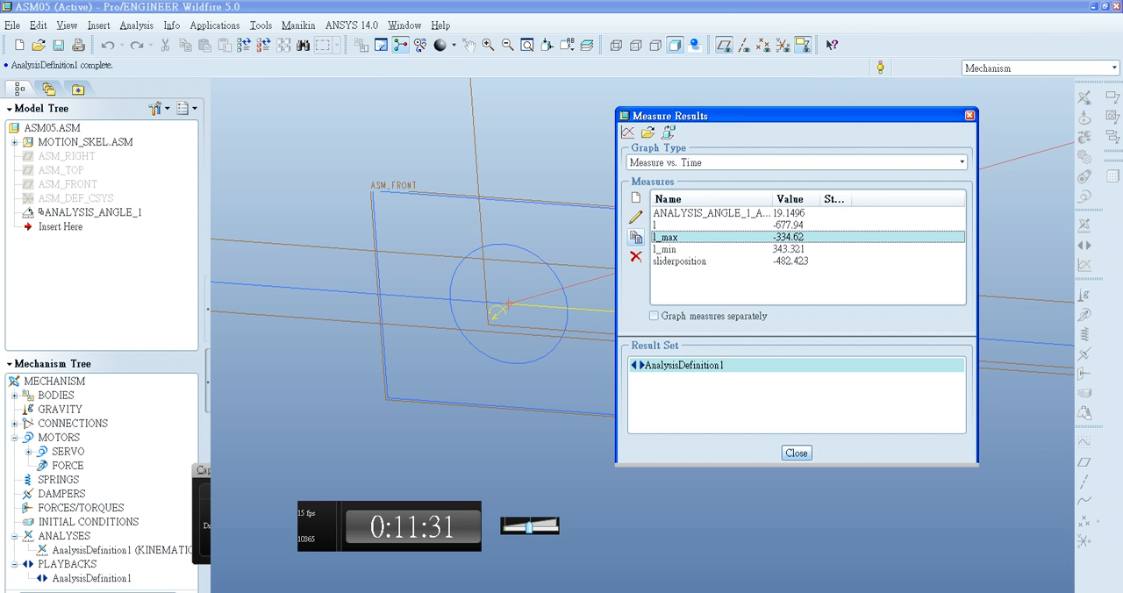
click(636, 217)
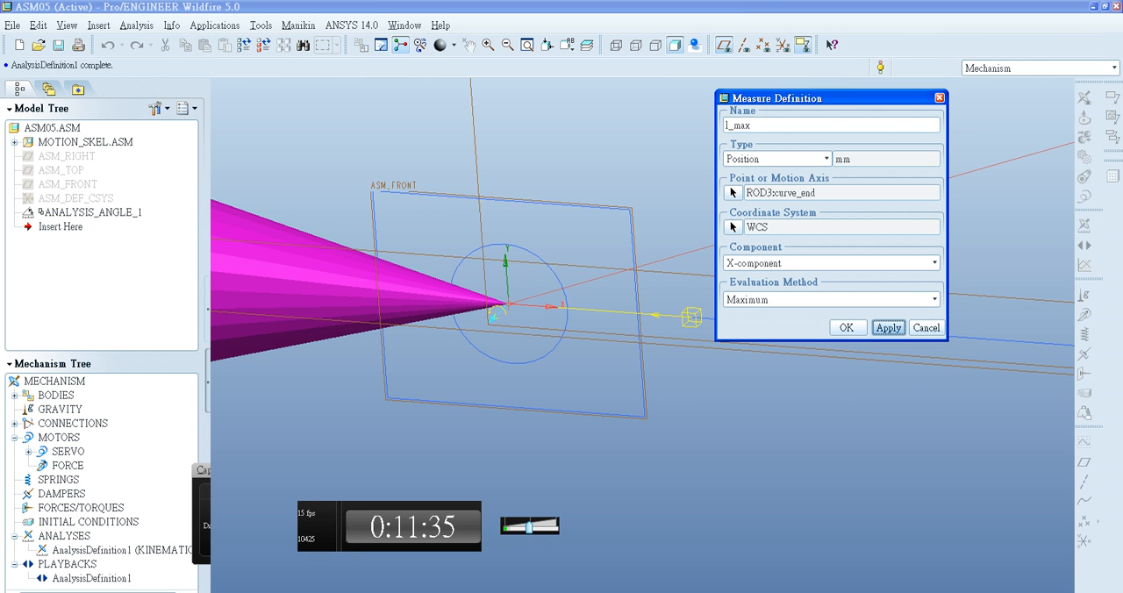
click(845, 327)
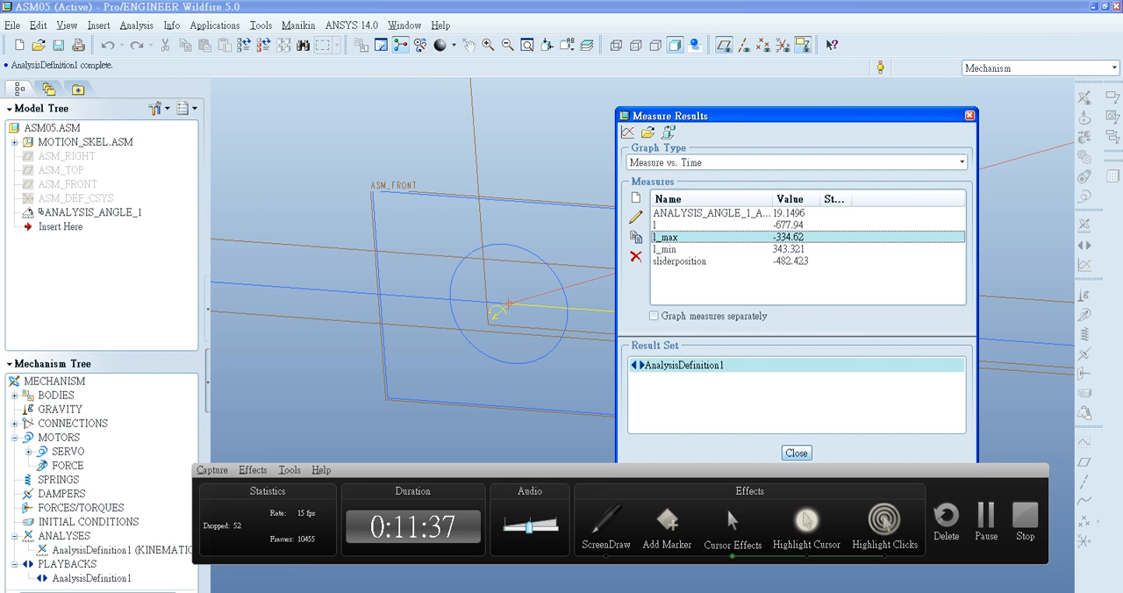
- Set the l_min measure's component to X-component and accept the definition
click(636, 217)
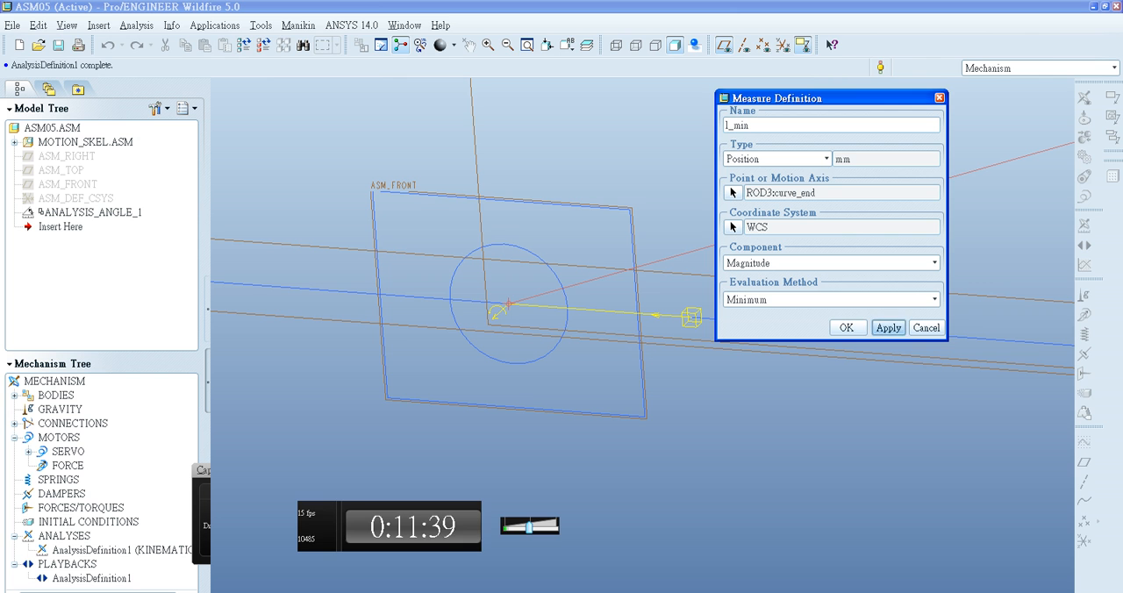
click(934, 262)
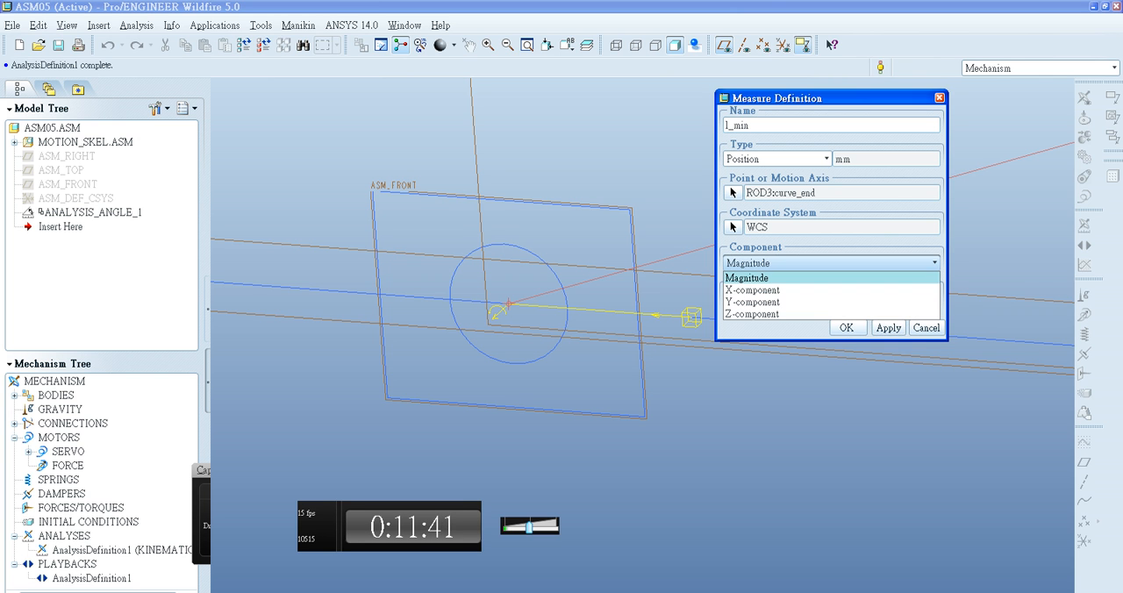
click(834, 290)
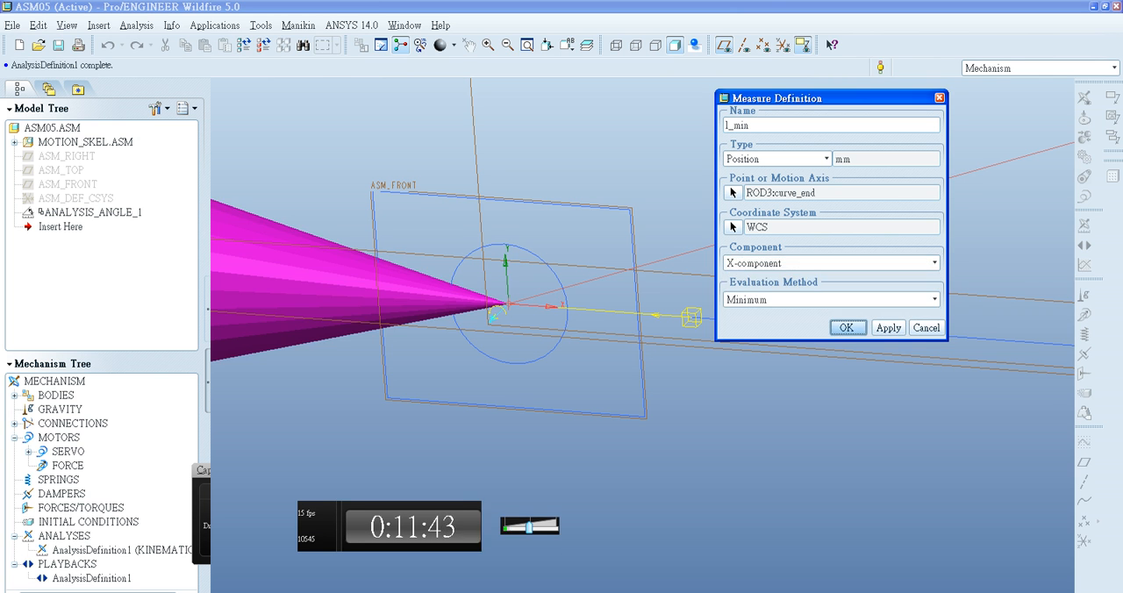
click(846, 327)
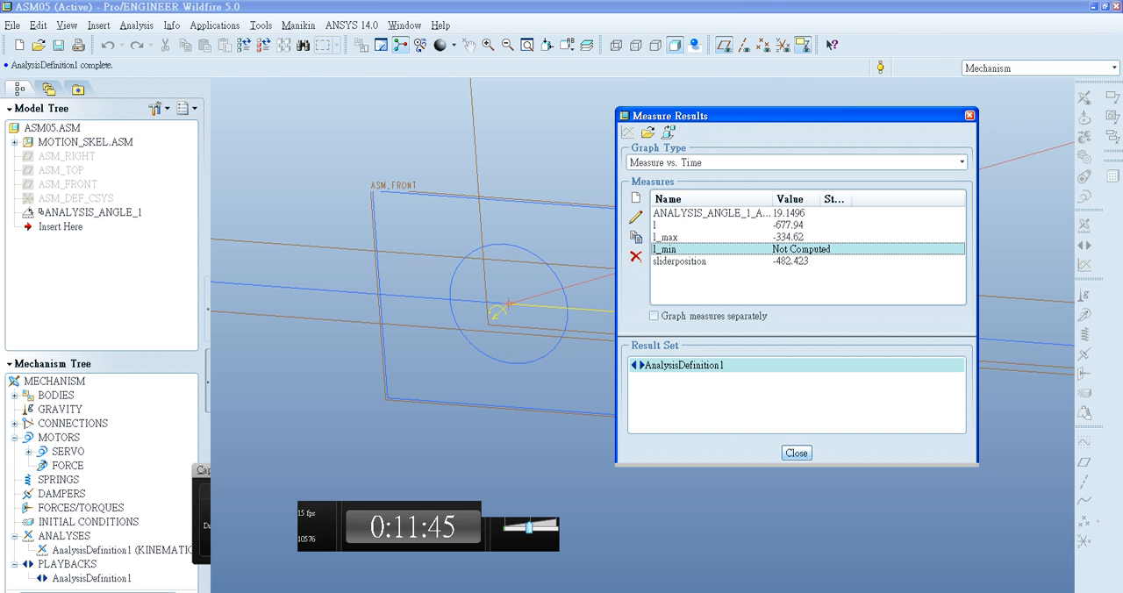
- Check the component and evaluation method in the l_max measure's definition and accept it
click(666, 237)
click(635, 217)
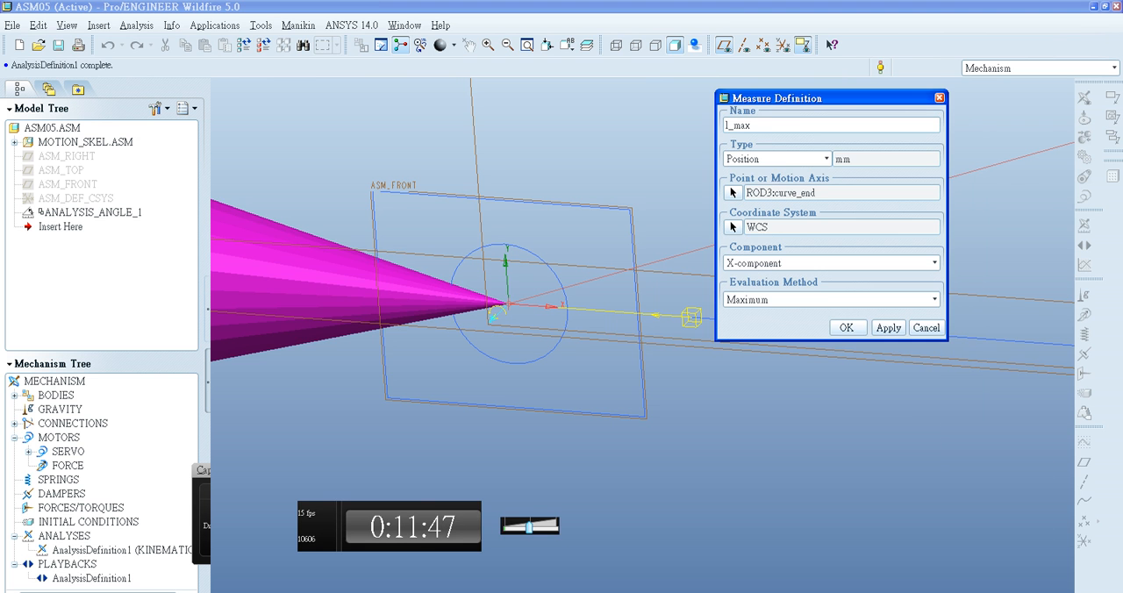
click(847, 327)
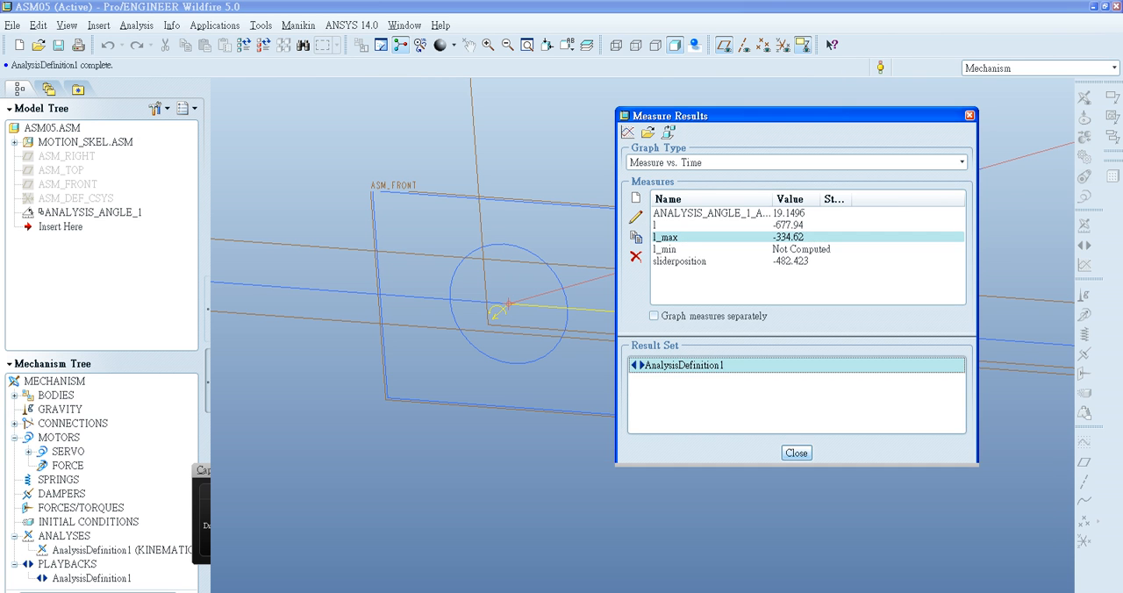
- Close the measure results, rerun the AnalysisDefinition1 kinematic analysis with the revised l_min measure, and accept the analysis definition
click(796, 453)
right_click(88, 549)
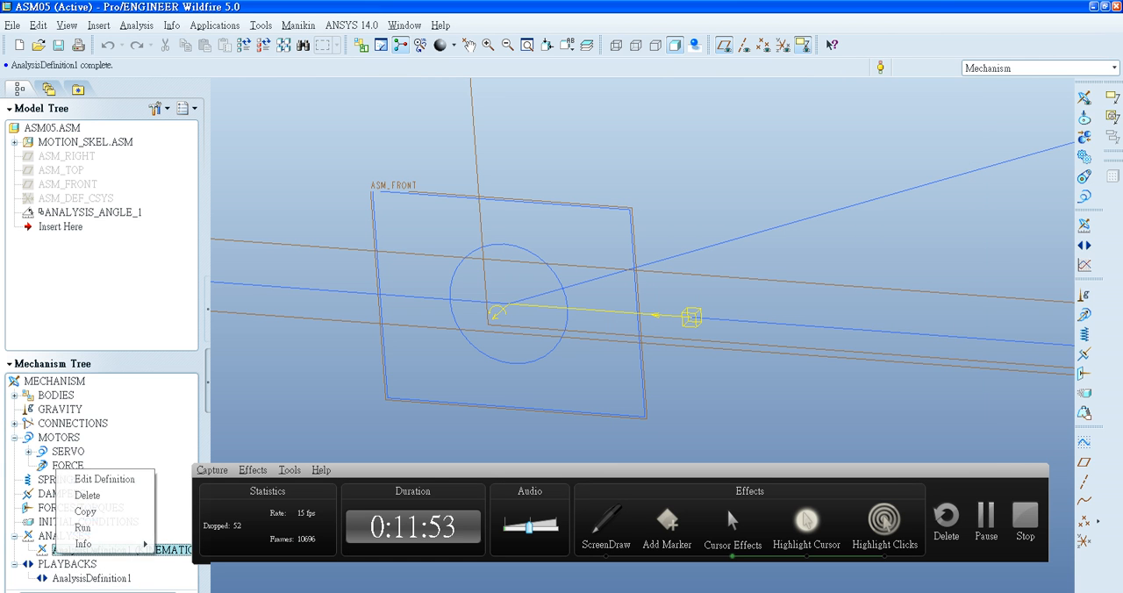
click(88, 478)
click(956, 498)
click(496, 342)
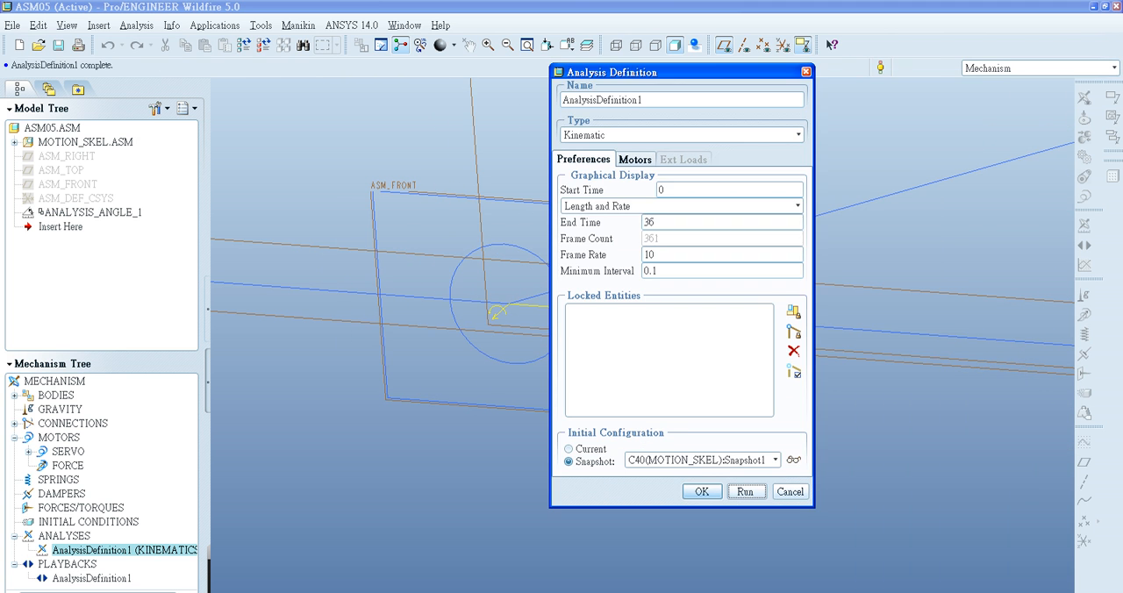
click(701, 491)
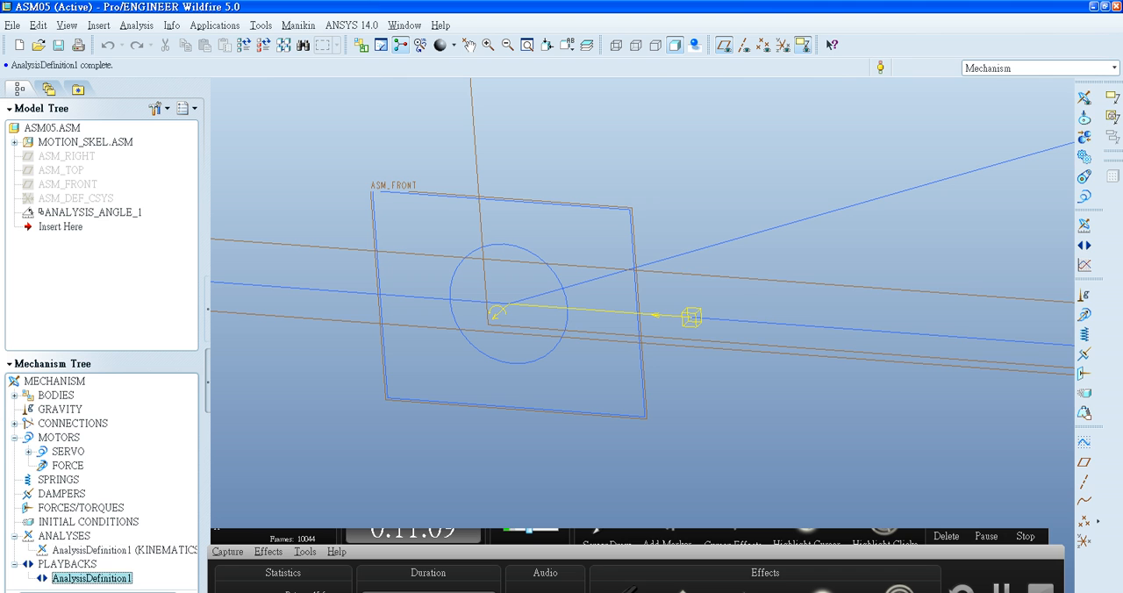
- Evaluate the measures for the AnalysisDefinition1 result set and inspect l, l_max and l_min
click(1084, 265)
click(685, 365)
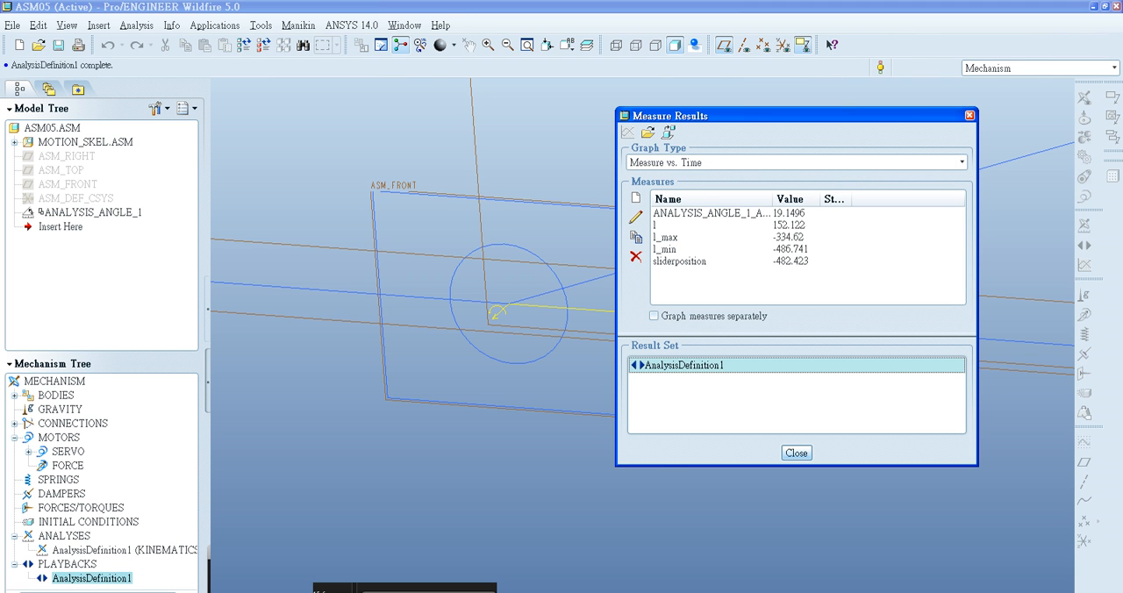
click(682, 225)
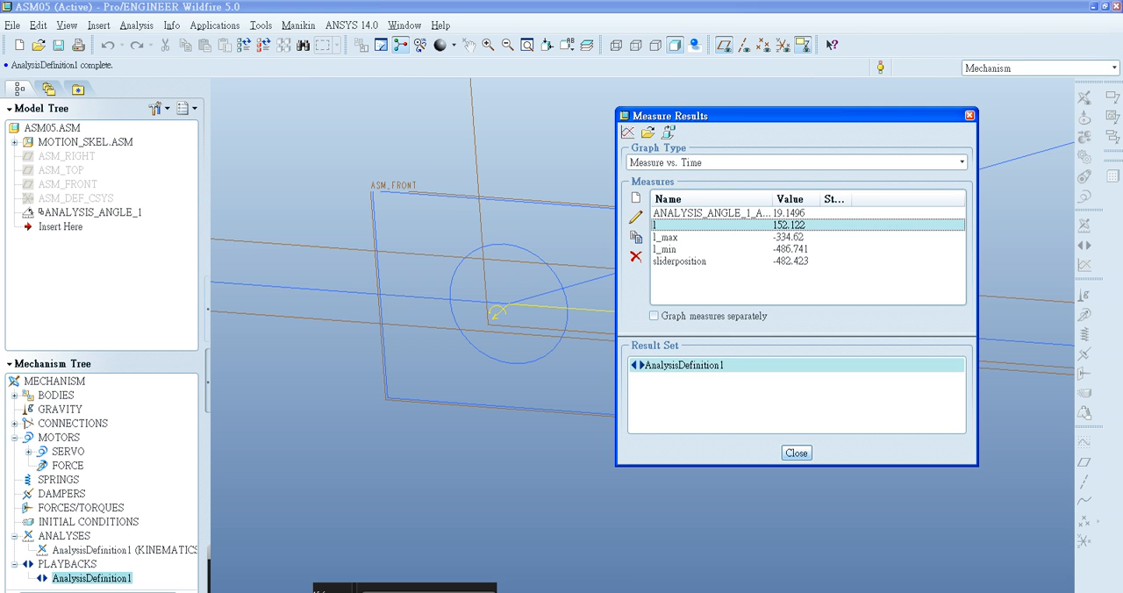
click(667, 238)
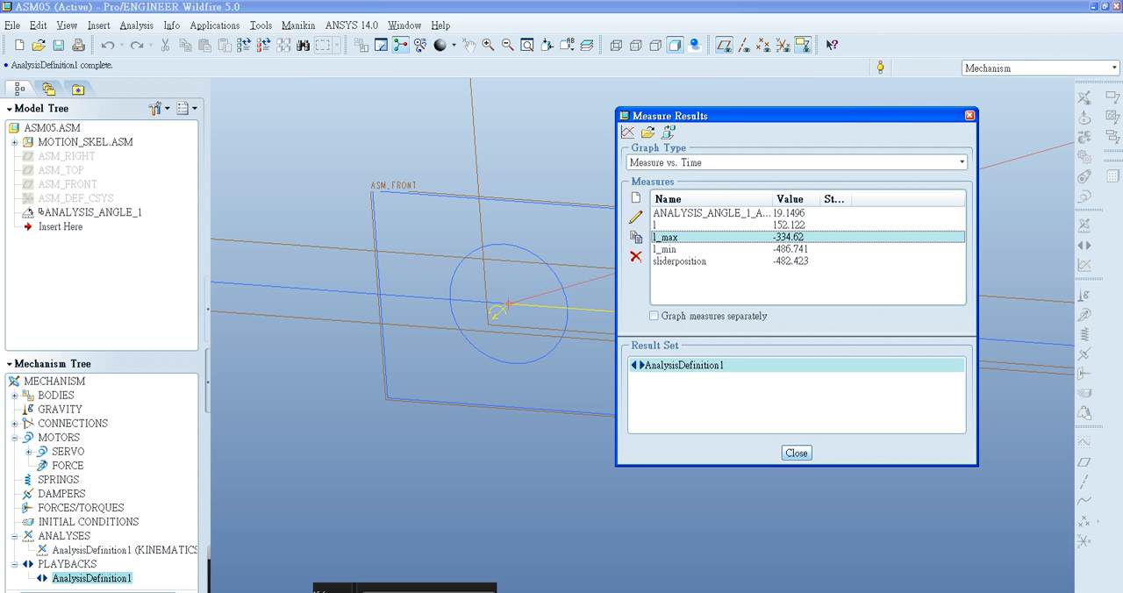
click(667, 250)
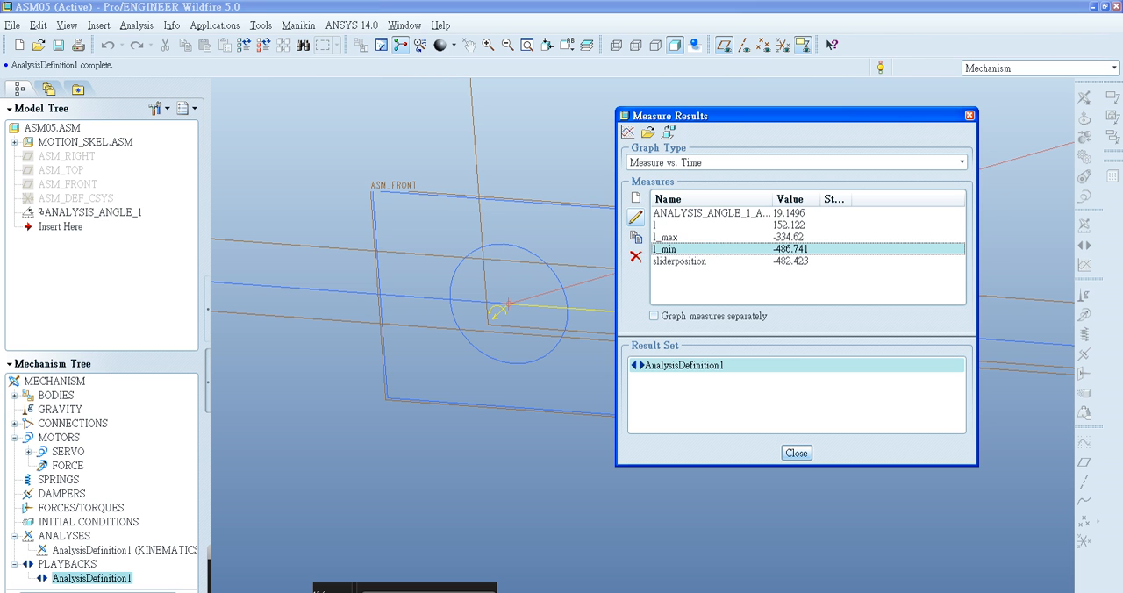
- Review the component options in the l_min measure's definition and cancel without changes
click(635, 217)
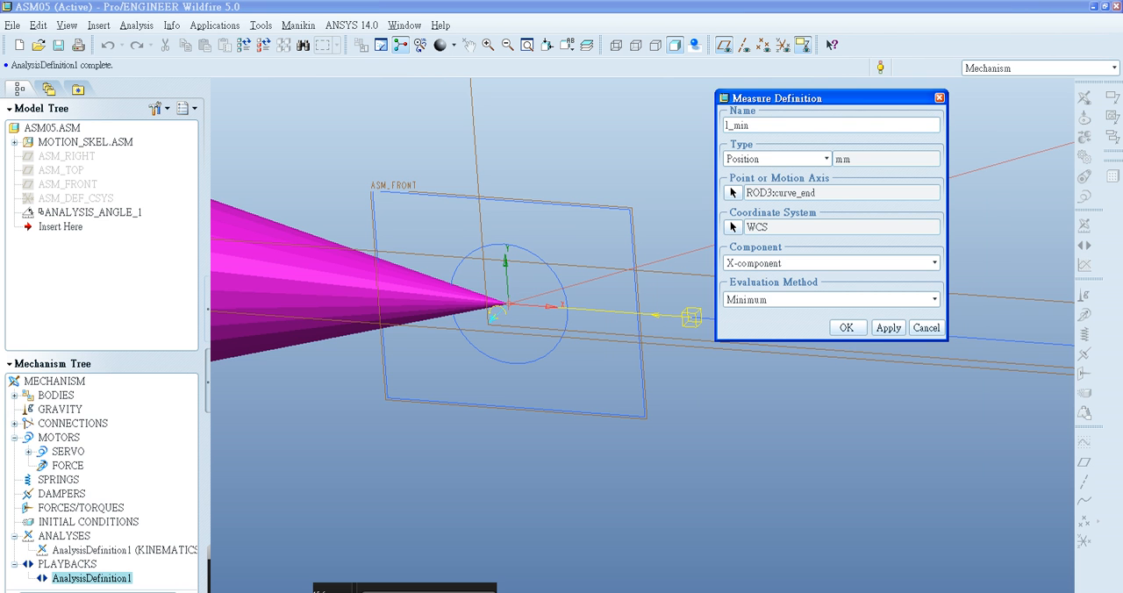
click(831, 262)
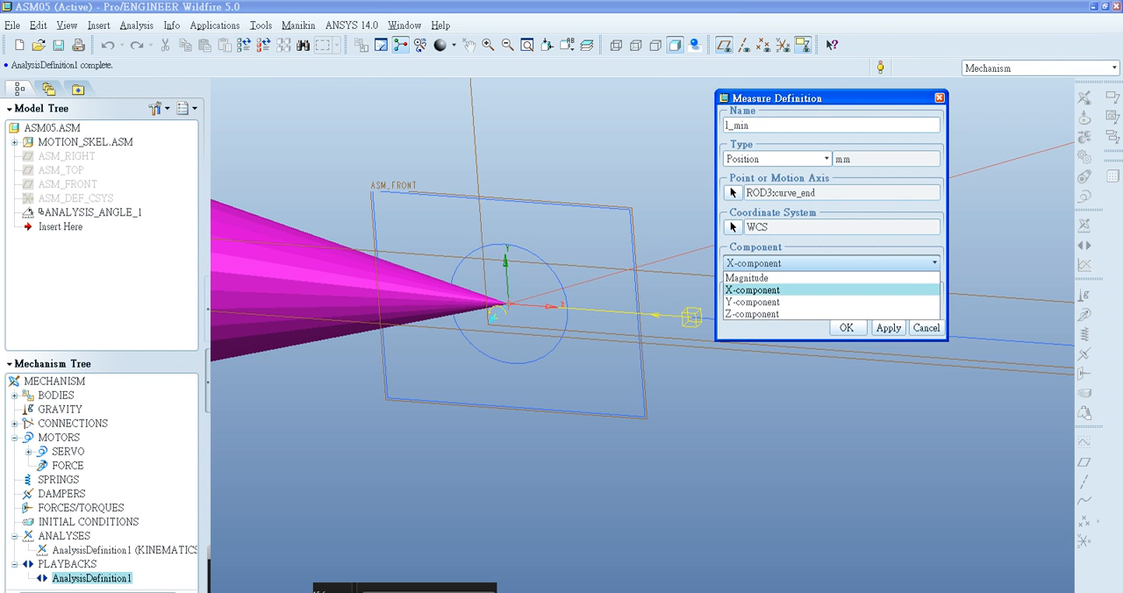
click(926, 328)
click(927, 327)
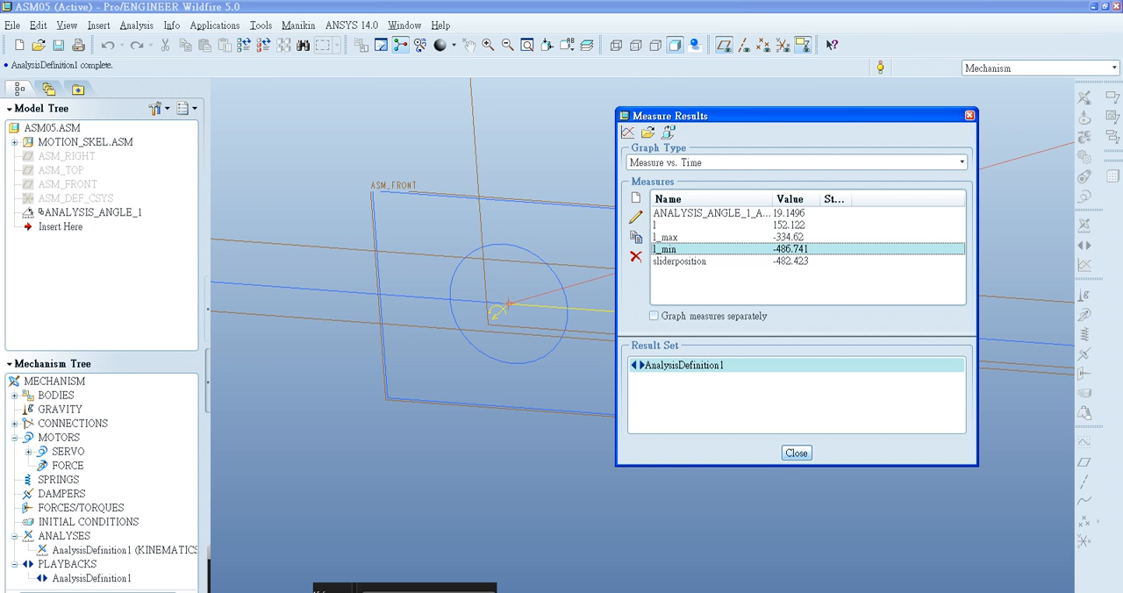
- Compare the stroke measure l with l_max in the measure results
click(668, 225)
click(668, 237)
click(669, 225)
click(668, 237)
click(669, 226)
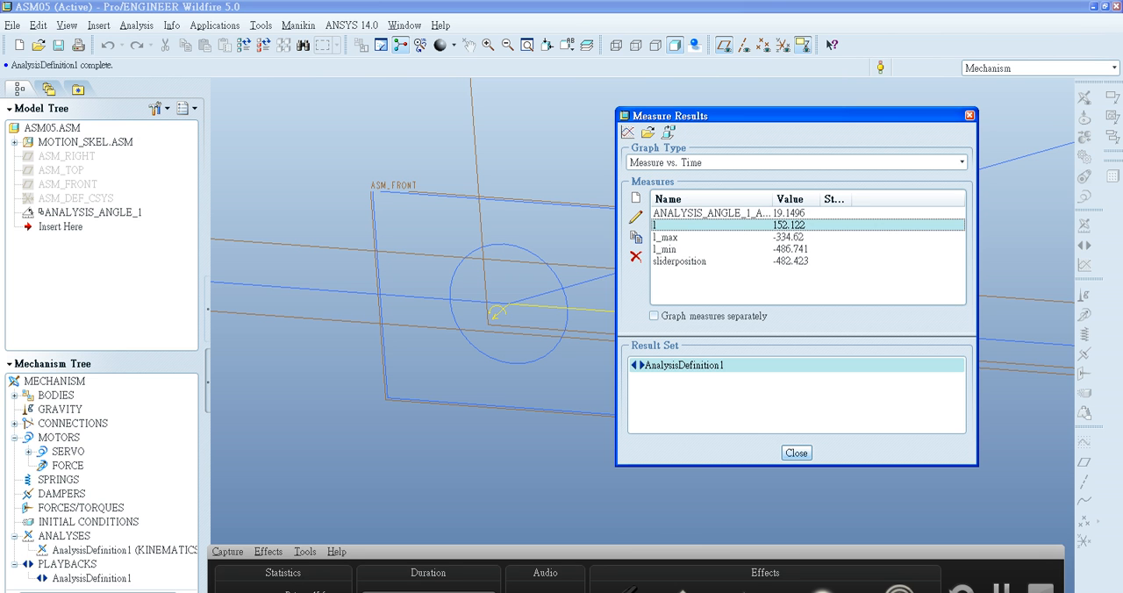
- Switch to the drawing to read the component dimension ranges and the stroke and angle a constraints, then return to the measure results
key(alt+Tab)
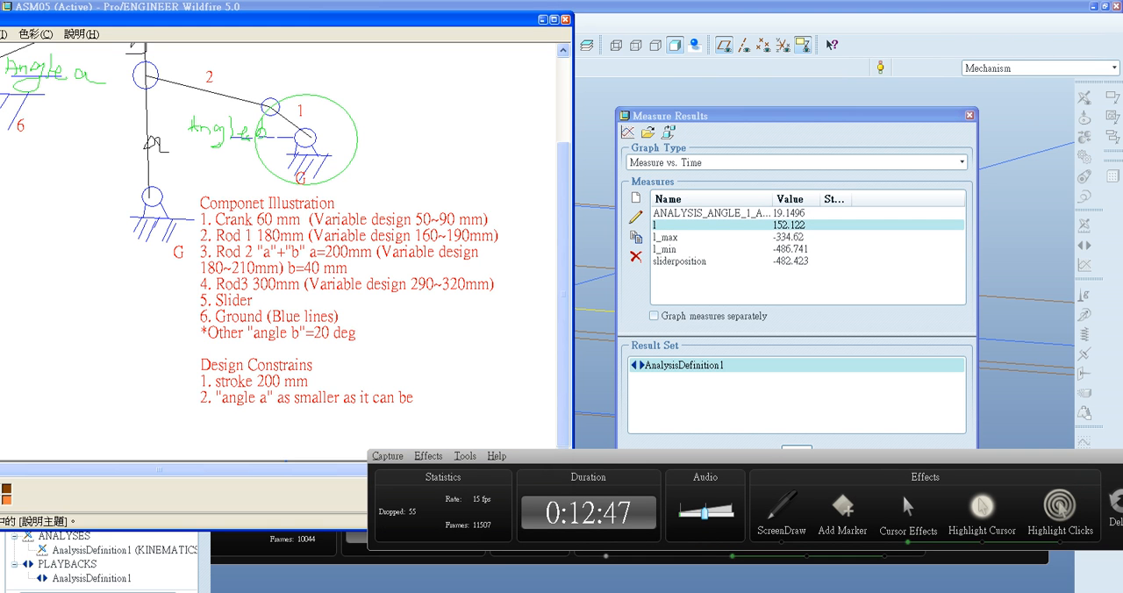
drag(666, 456, 640, 522)
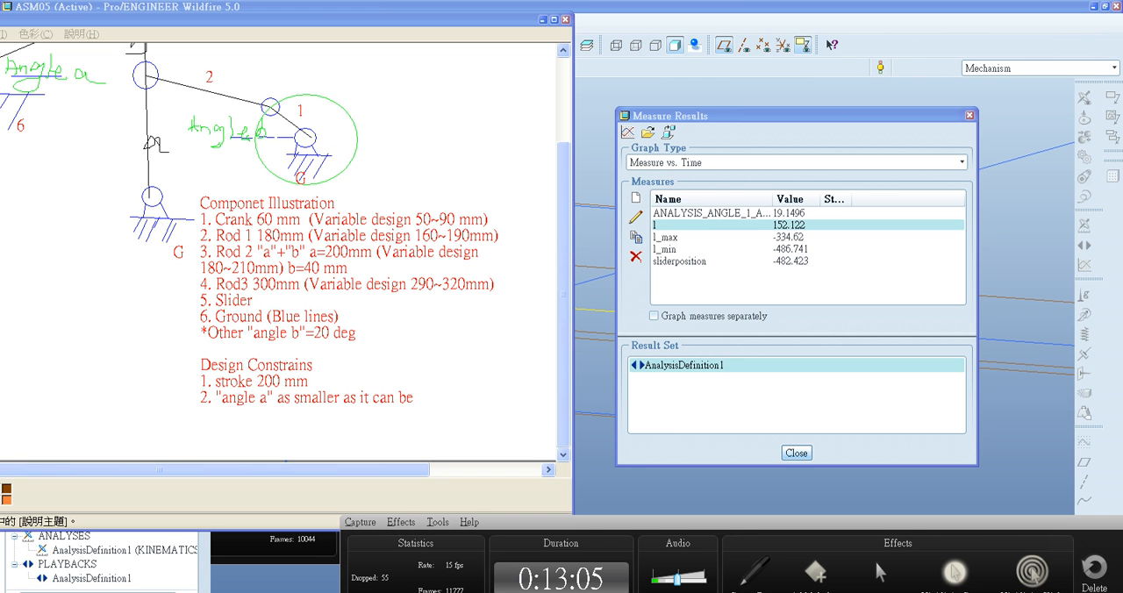
click(772, 116)
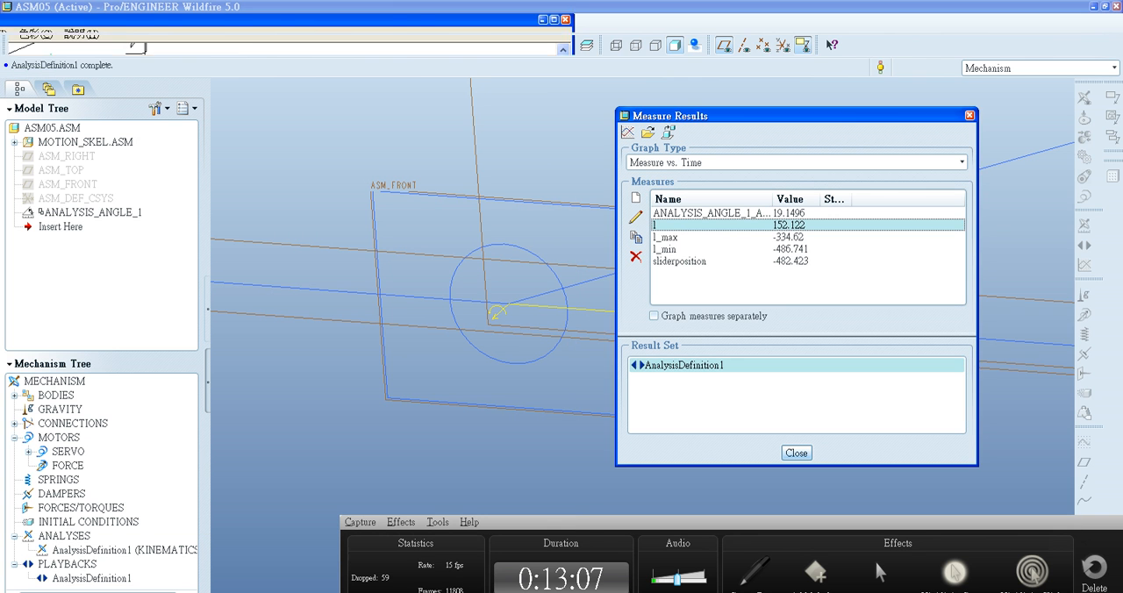
drag(842, 522, 783, 512)
- Close the measure results and save the AnalysisDefinition1 playback as AnalysisDefinition1.pbk in the skel5 folder
click(797, 453)
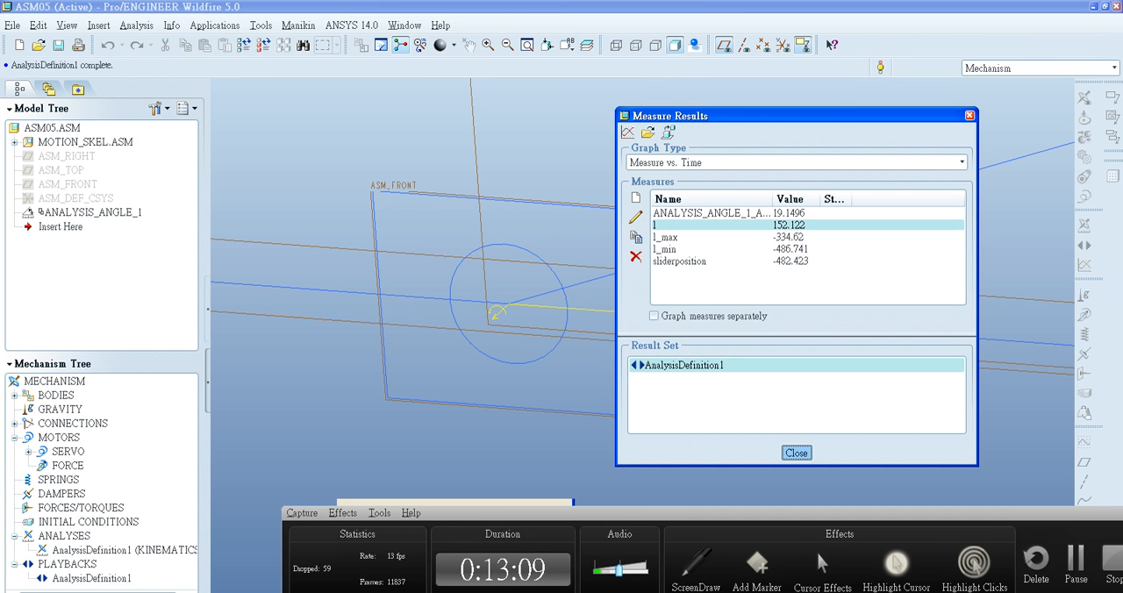
click(797, 453)
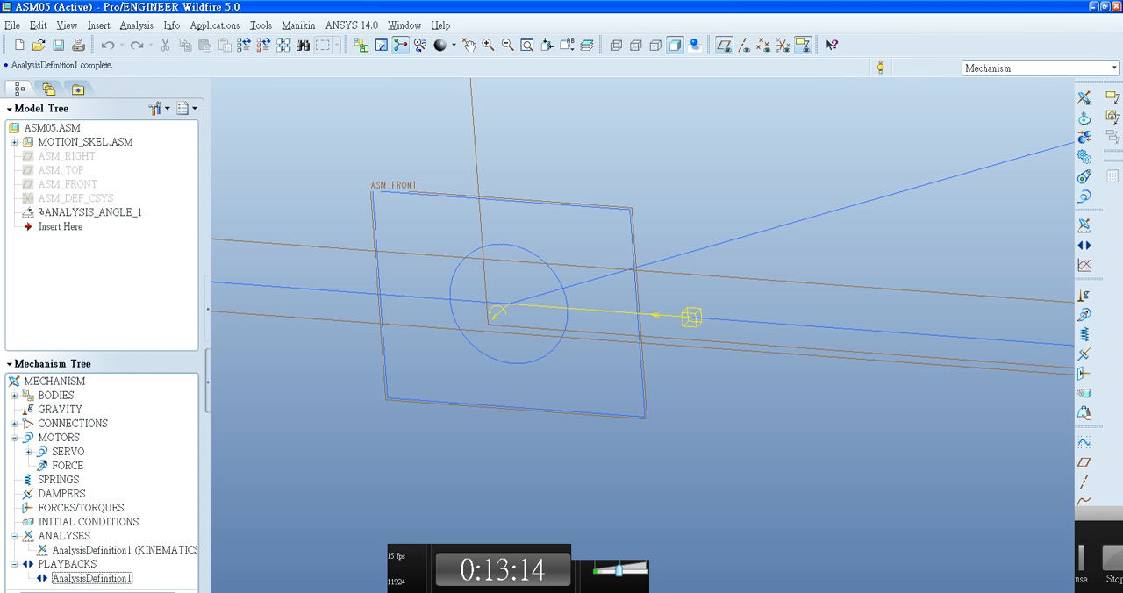
right_click(95, 577)
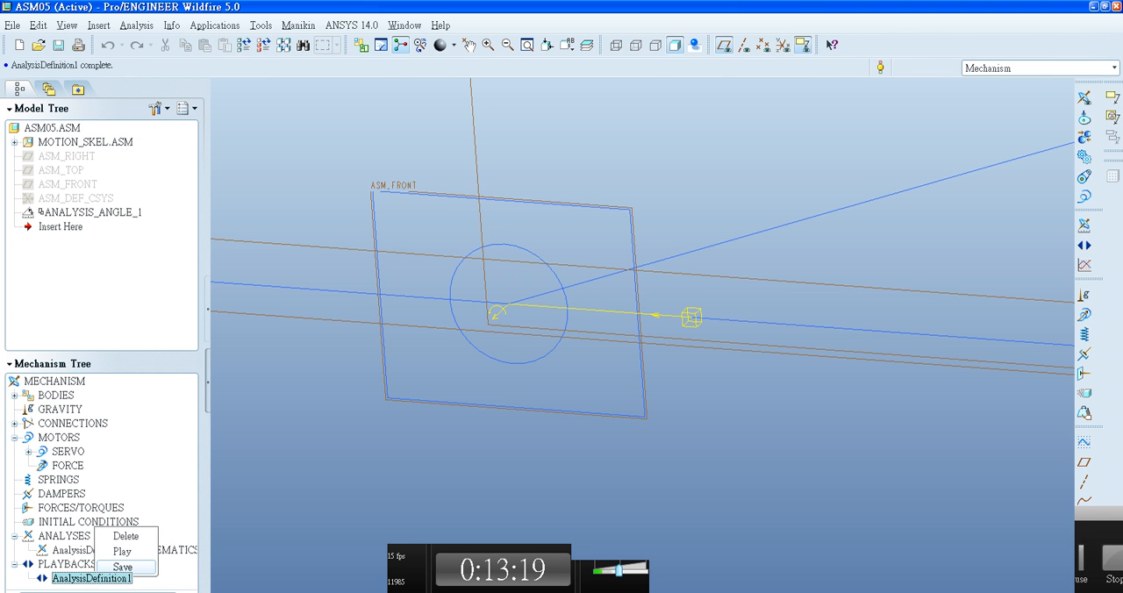
click(122, 567)
click(805, 497)
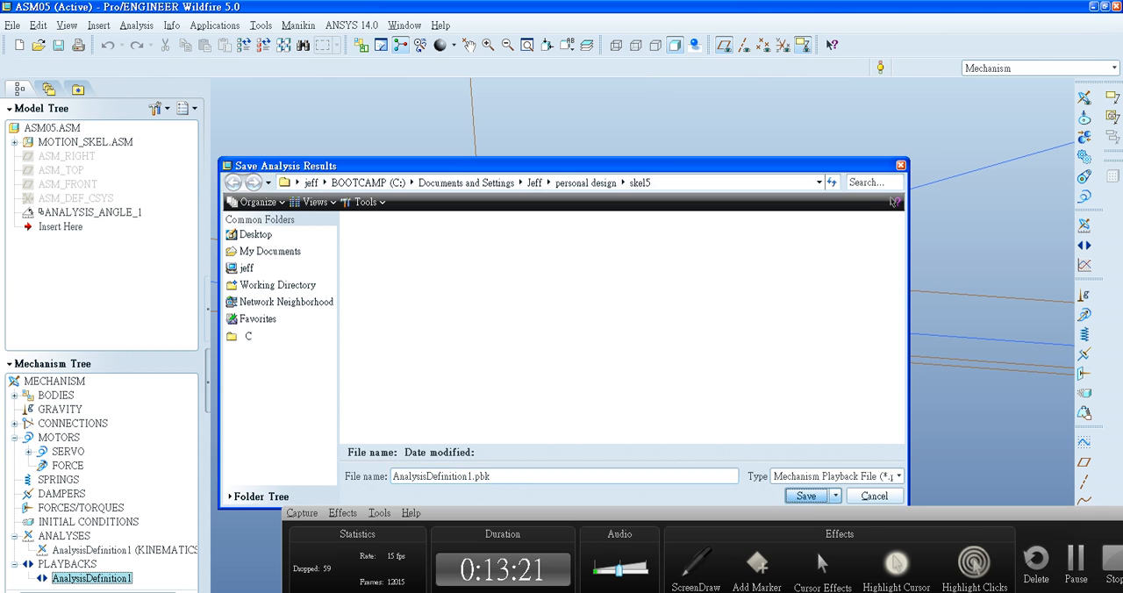
- Switch the assembly from the Mechanism application to Standard and select the insertion point after ANALYSIS_ANGLE_1
click(215, 26)
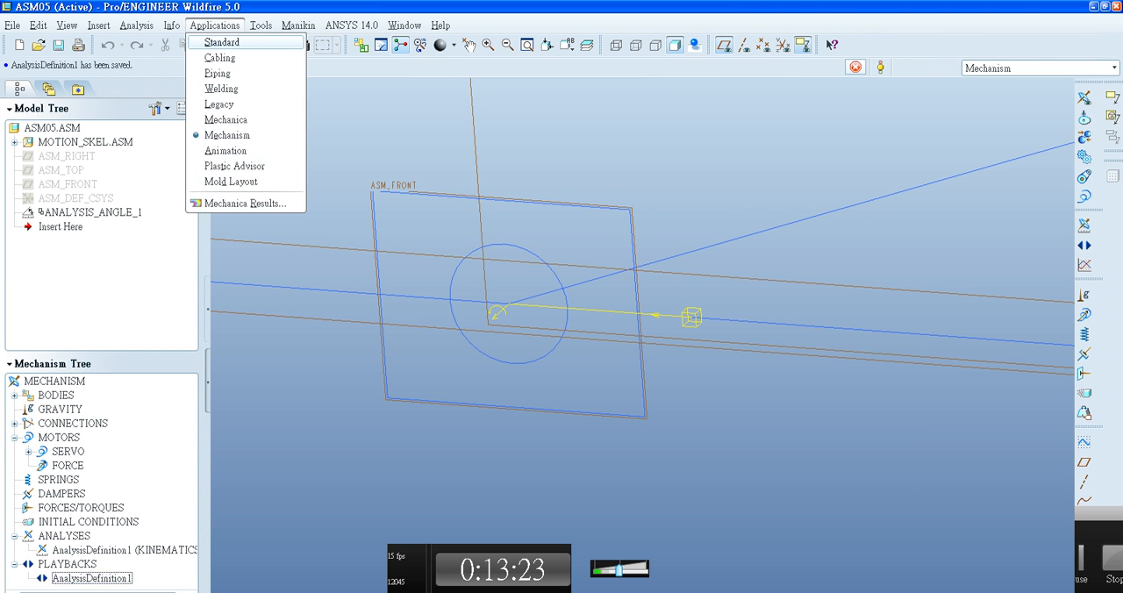
click(222, 43)
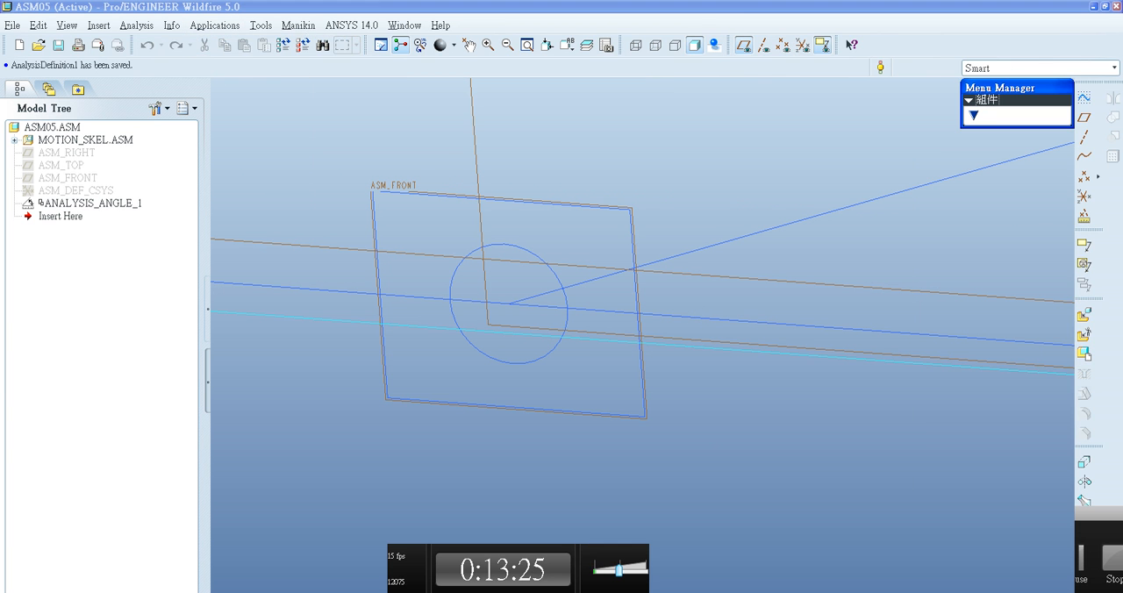
click(85, 204)
click(15, 140)
click(15, 140)
click(60, 216)
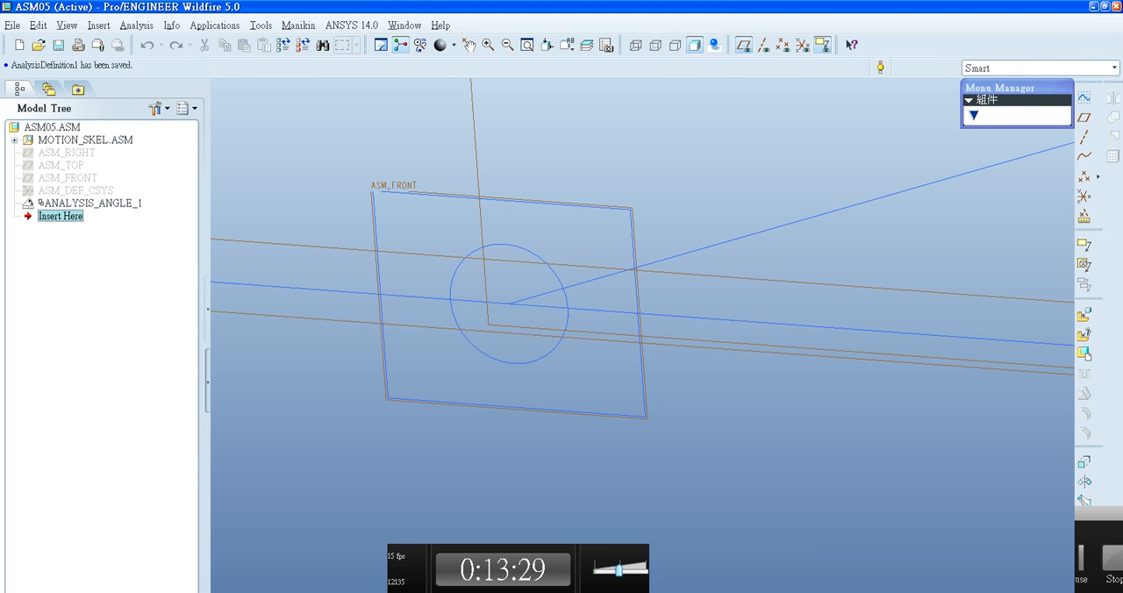
click(136, 24)
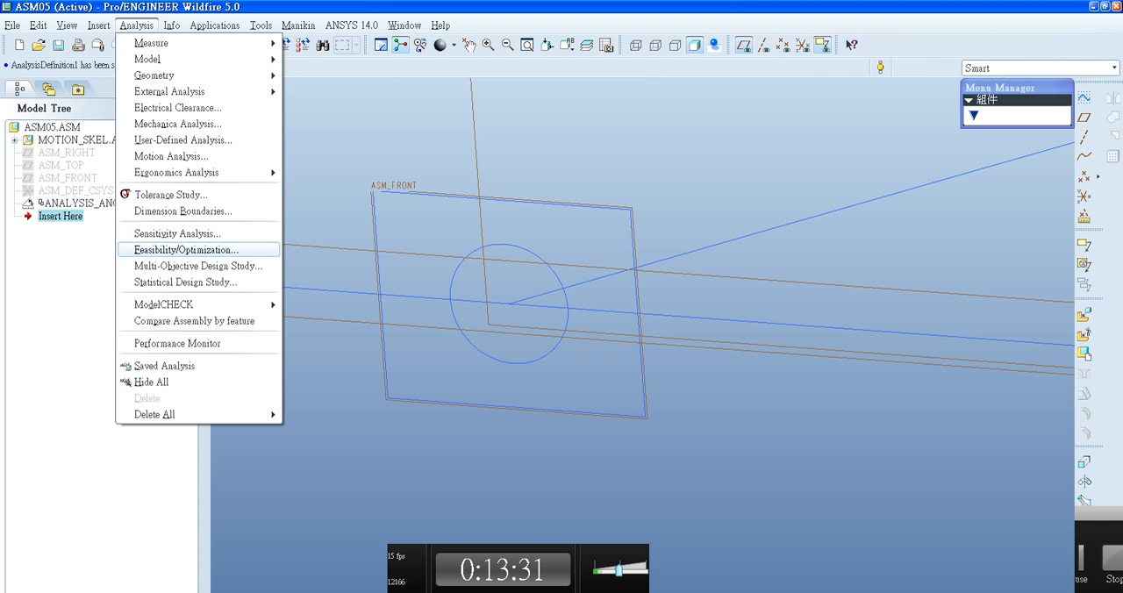
click(202, 233)
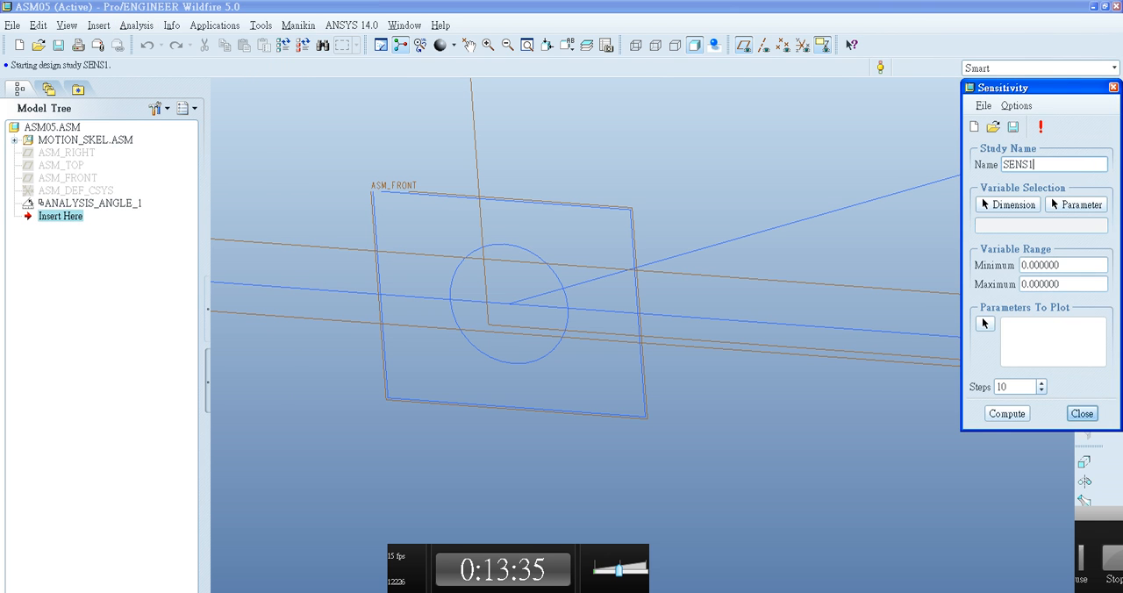
click(983, 324)
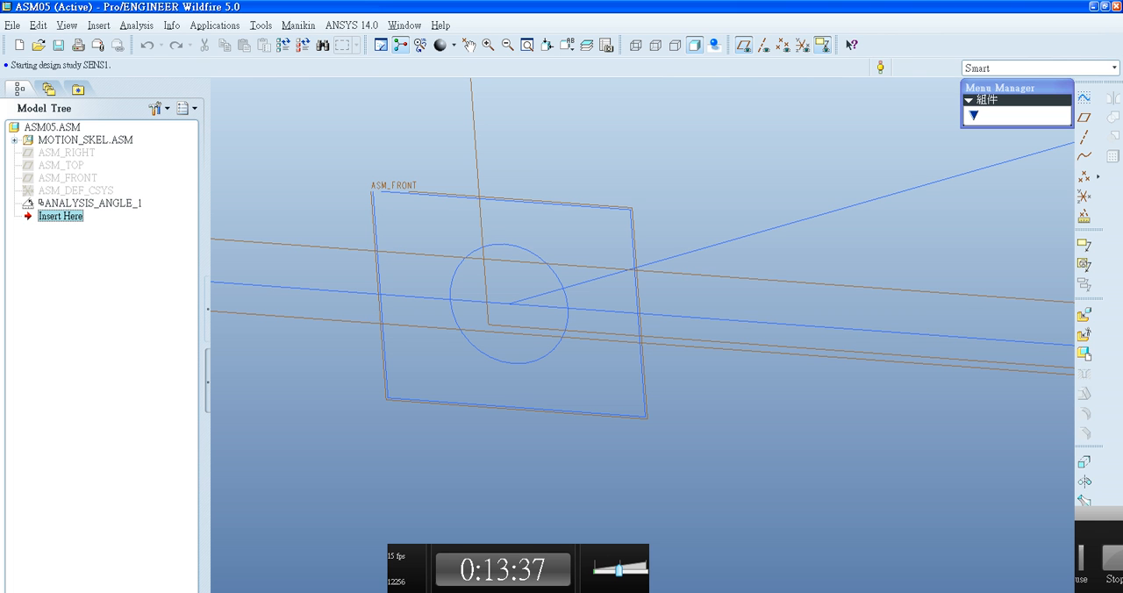
click(215, 25)
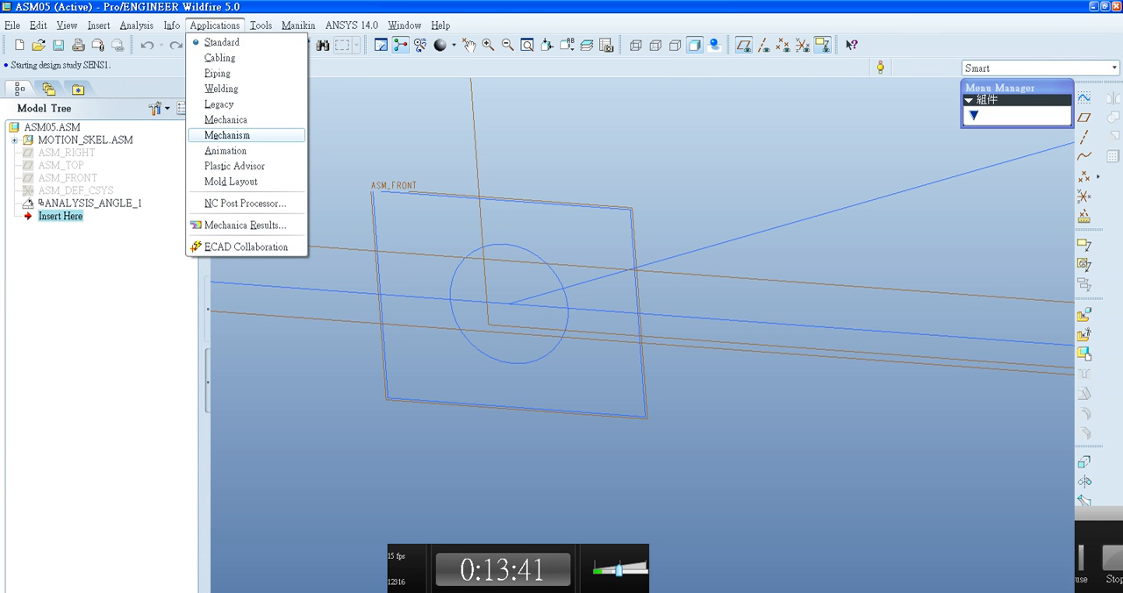
click(228, 135)
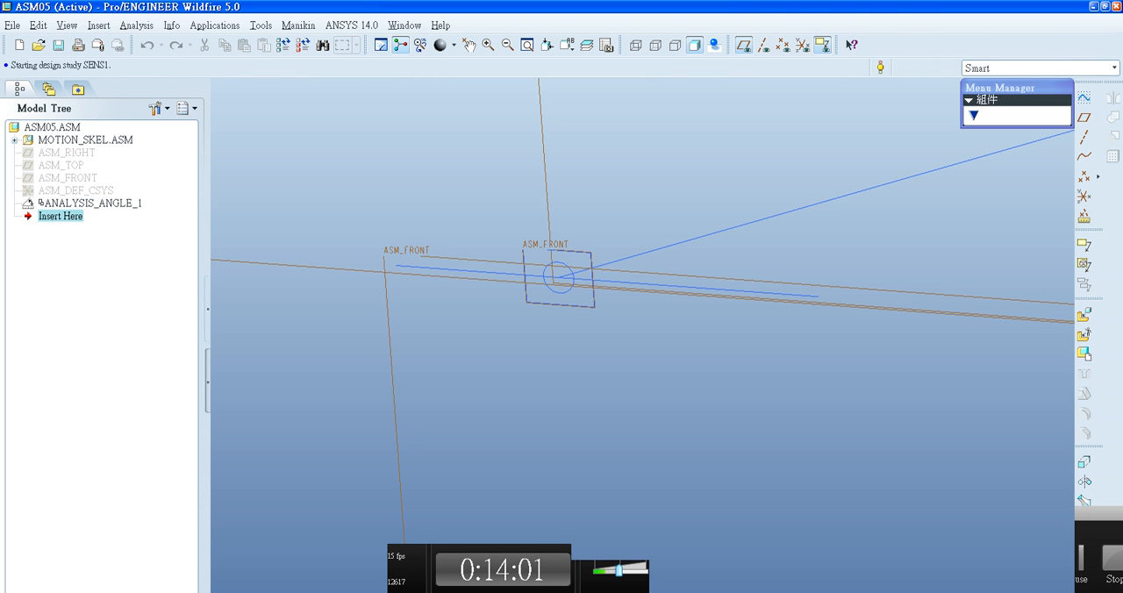
click(215, 24)
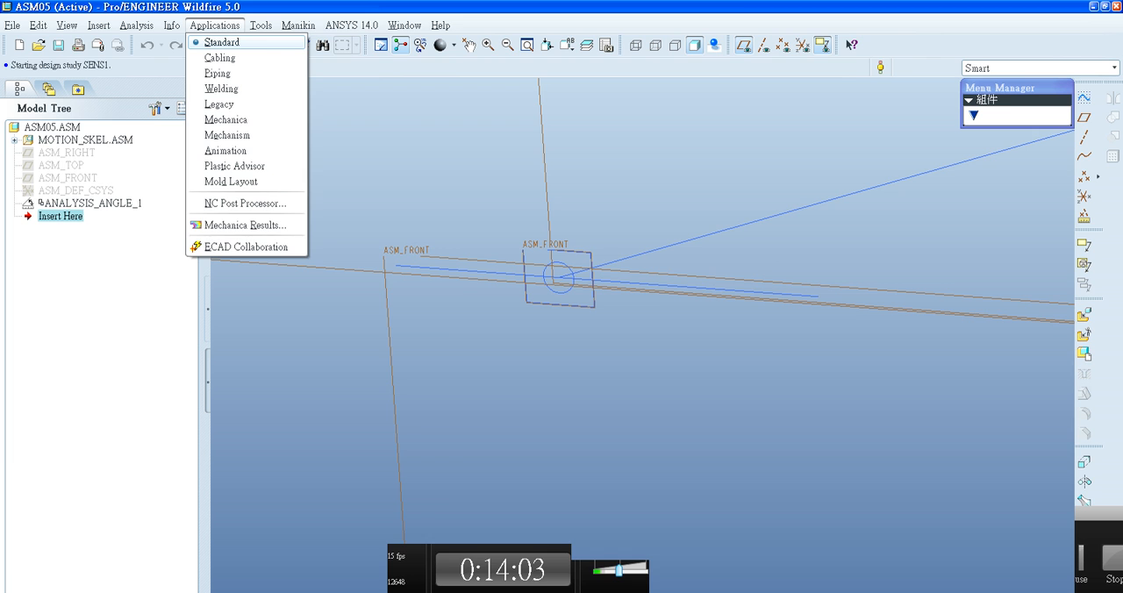
click(632, 257)
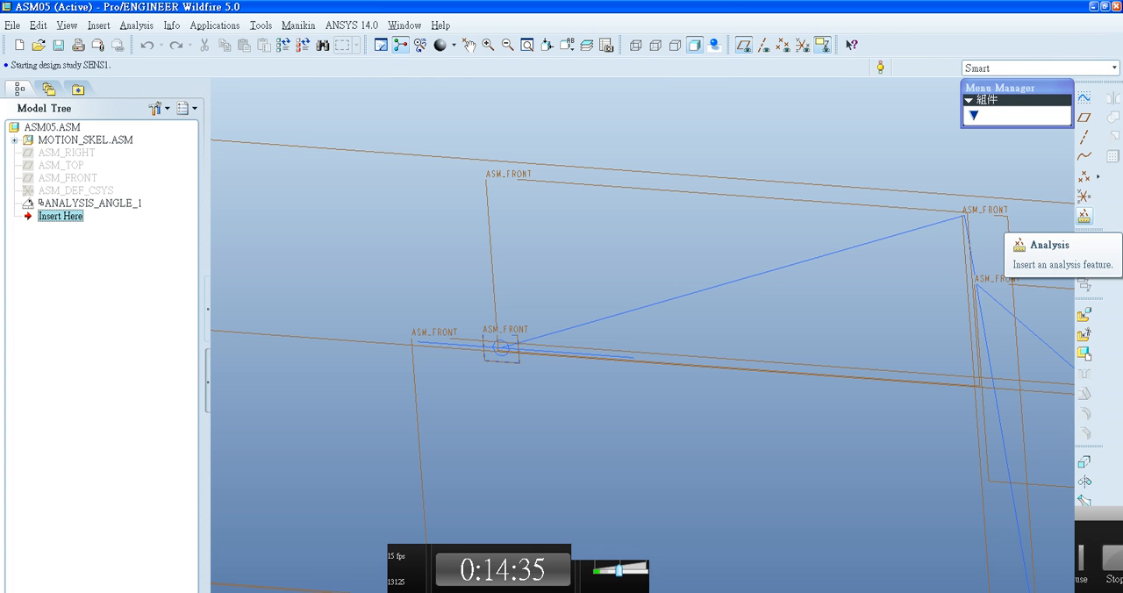
- Insert an analysis feature of type Motion Analysis after ANALYSIS_ANGLE_1 and proceed to its definition
click(1084, 216)
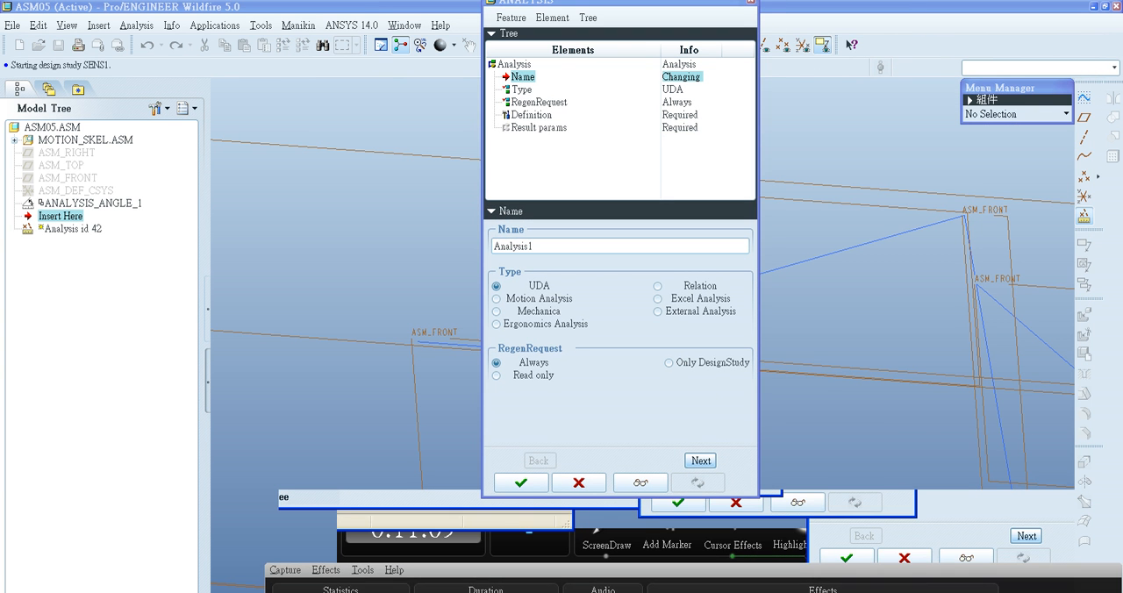
click(498, 299)
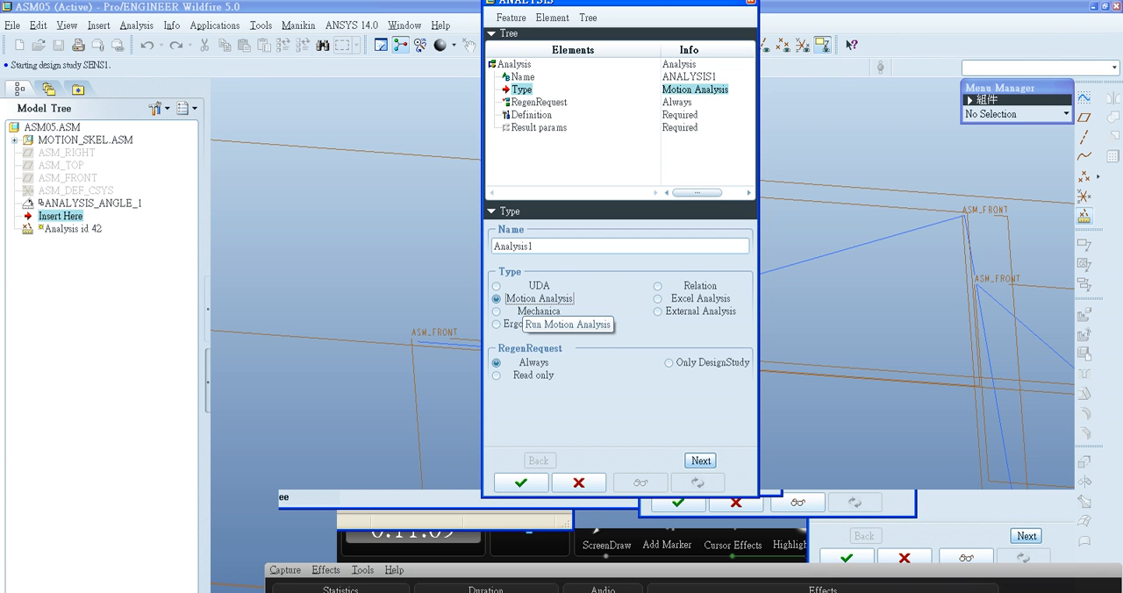
click(215, 25)
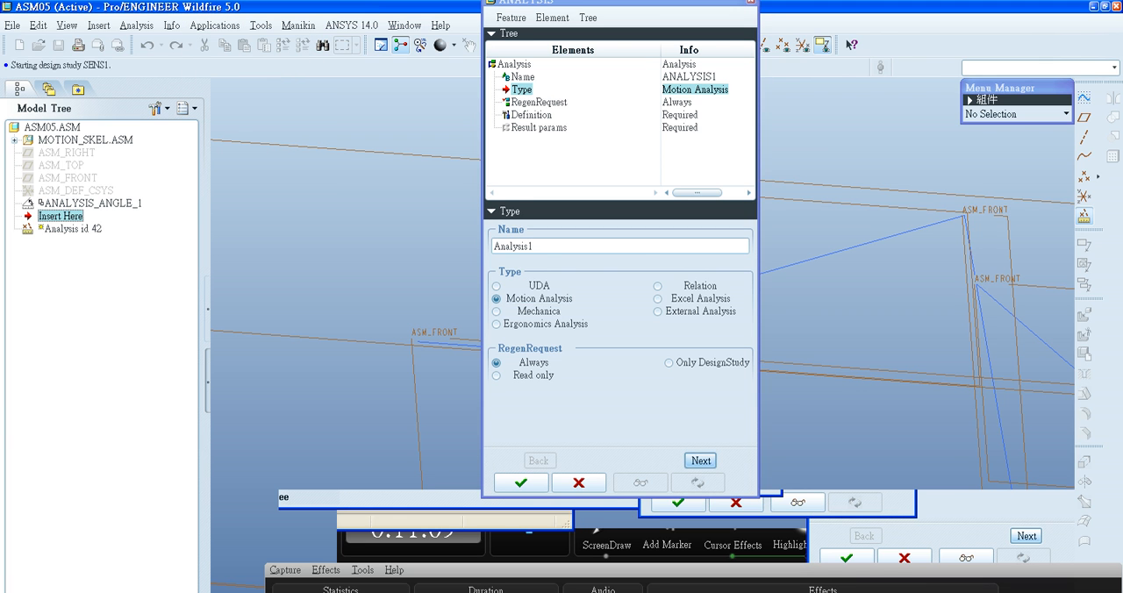
click(701, 461)
click(700, 461)
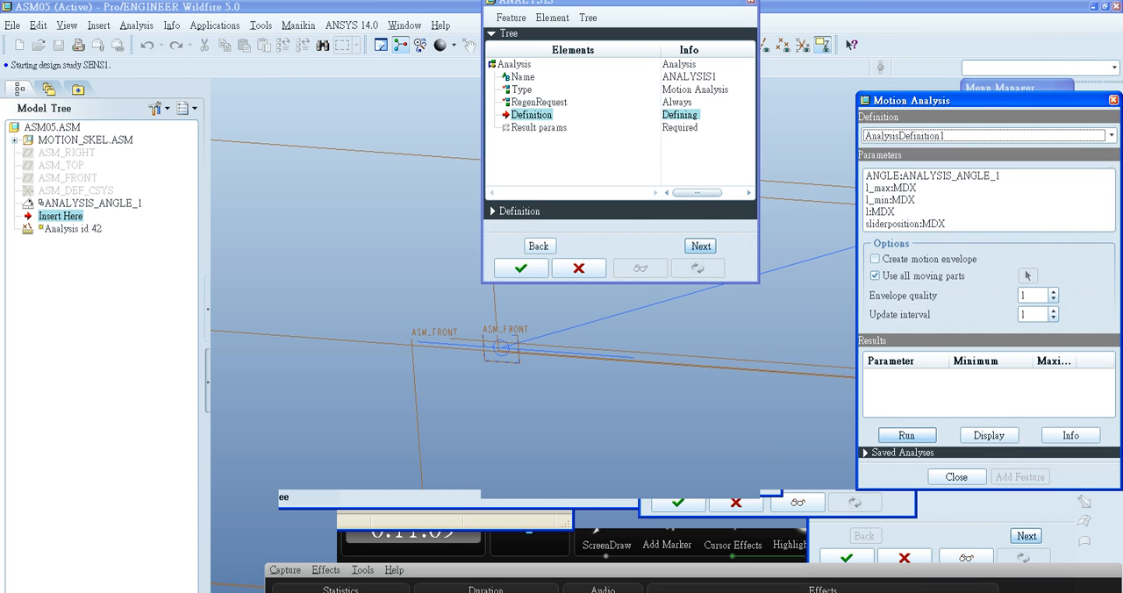
drag(988, 101, 780, 81)
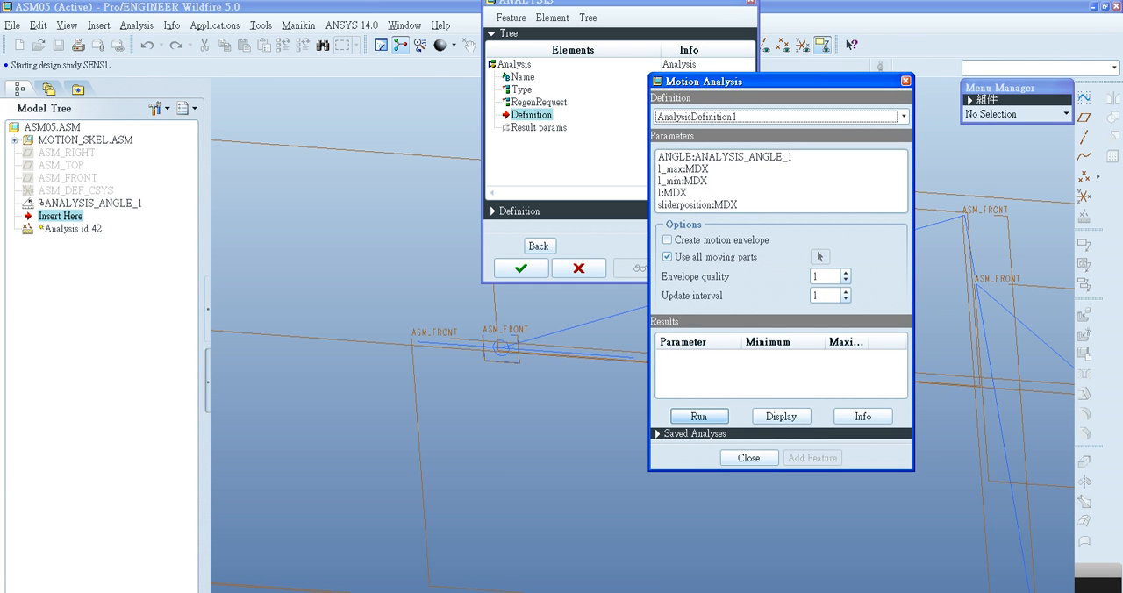
- Run AnalysisDefinition1 as a motion analysis with the ANGLE, l_max, l_min, l and sliderposition parameters selected
click(724, 157)
ctrl+click(697, 205)
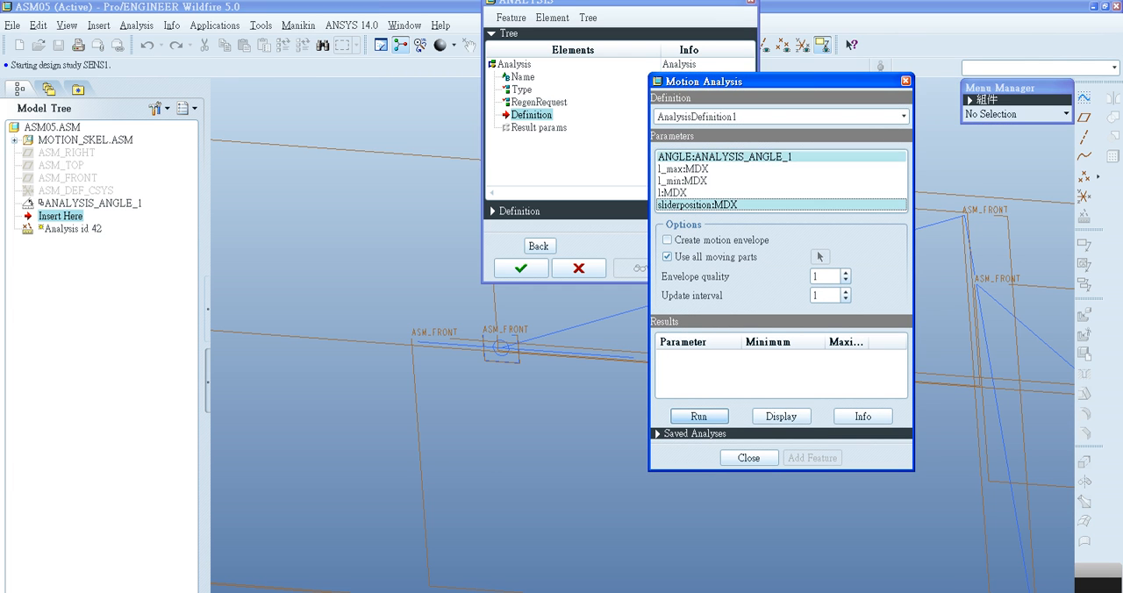
ctrl+click(684, 168)
ctrl+click(684, 181)
ctrl+click(684, 193)
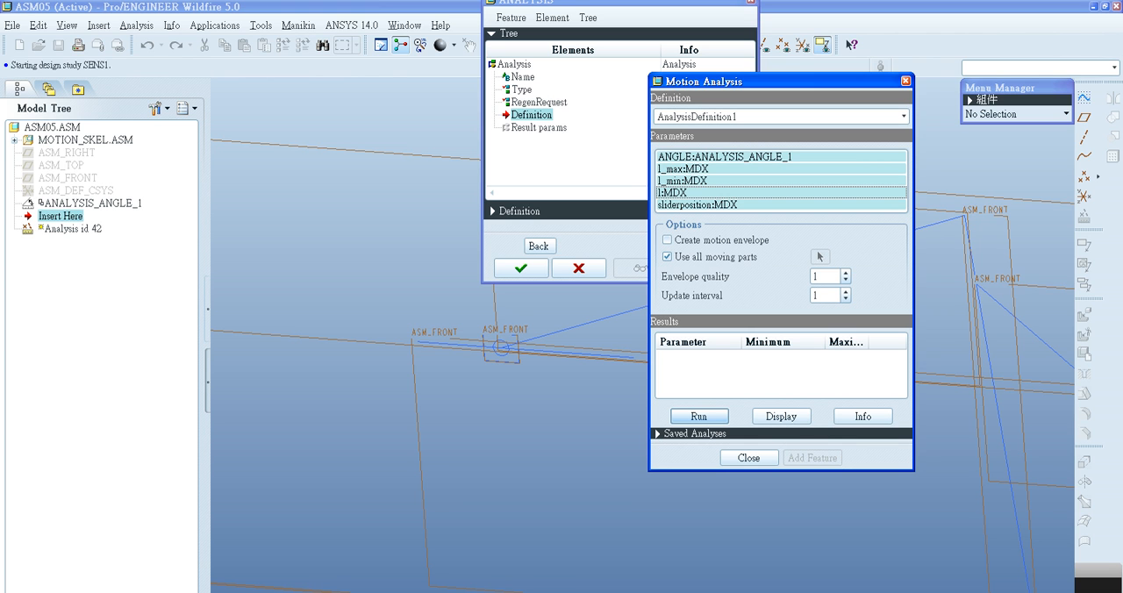
click(725, 157)
click(725, 157)
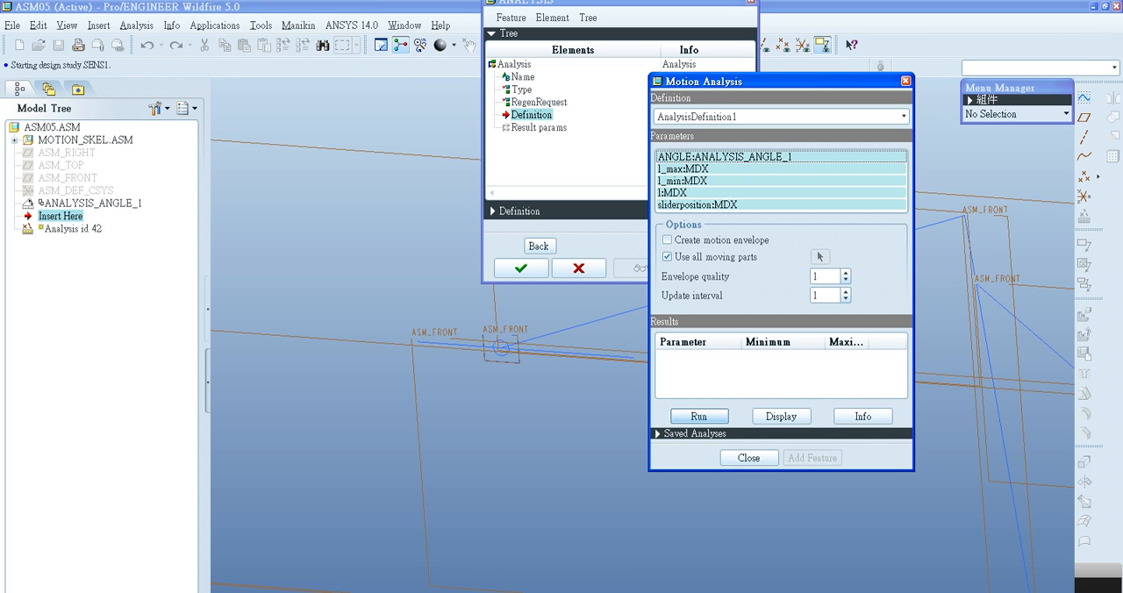
click(699, 417)
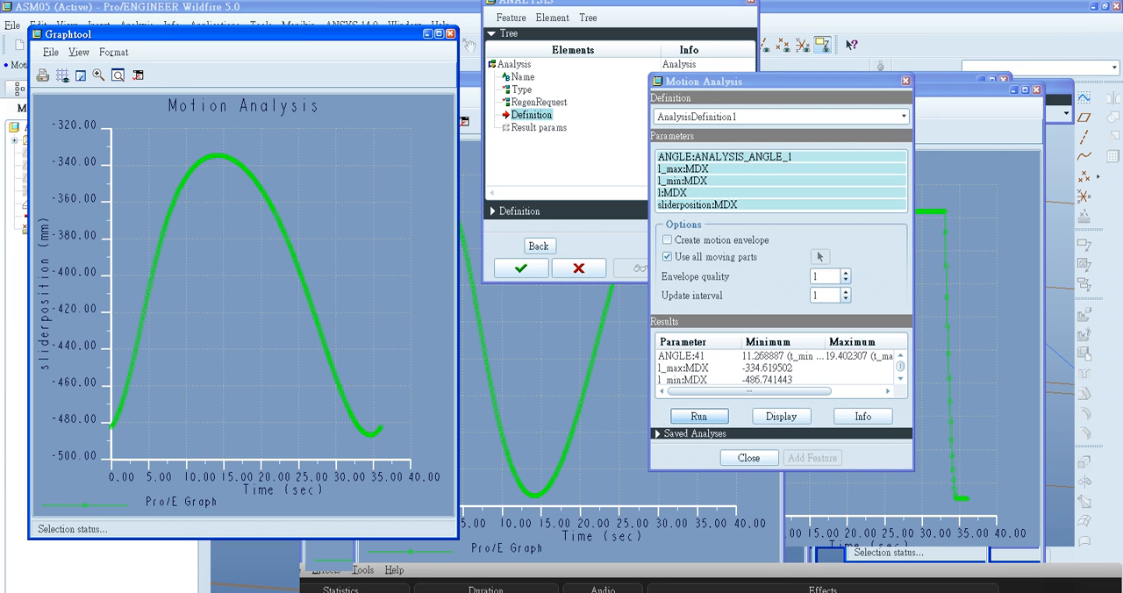
- Read the slider position graph at its start and its peak, and close that graph
click(113, 425)
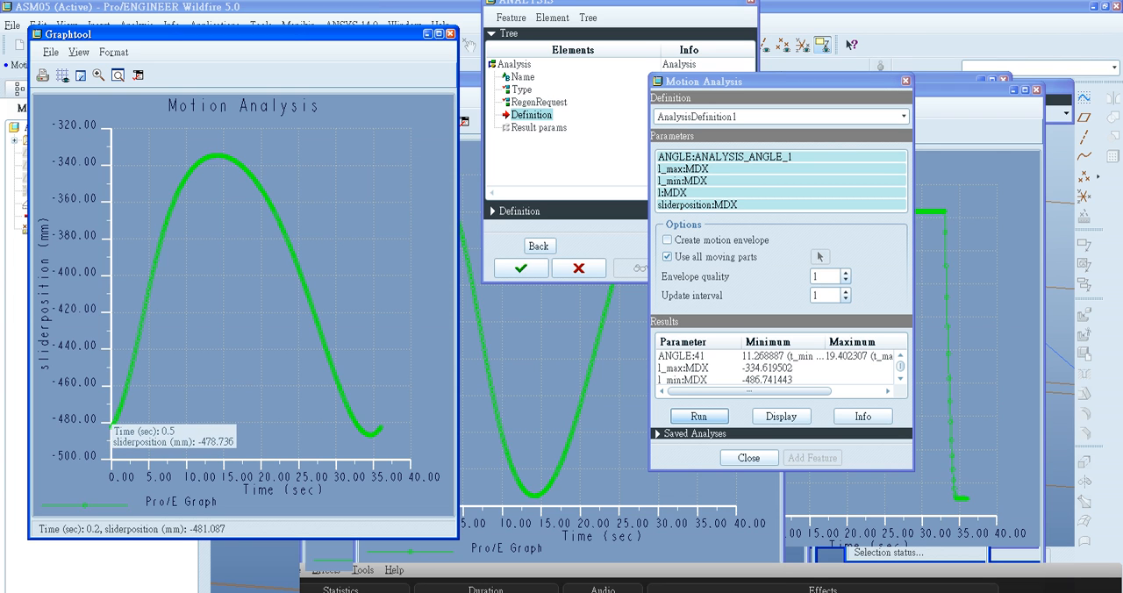
click(220, 158)
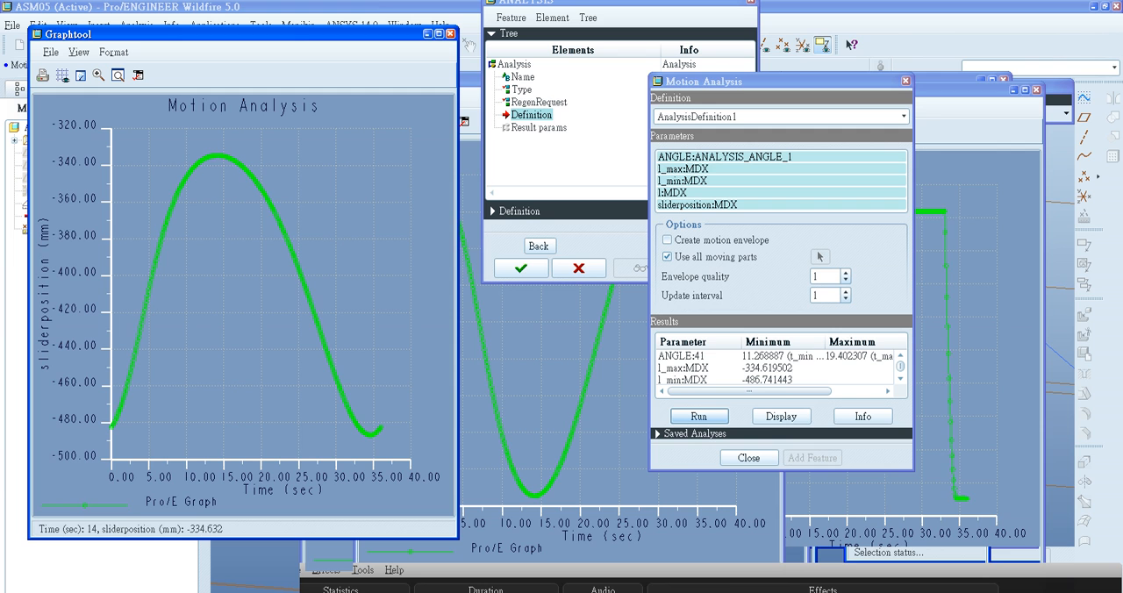
click(217, 156)
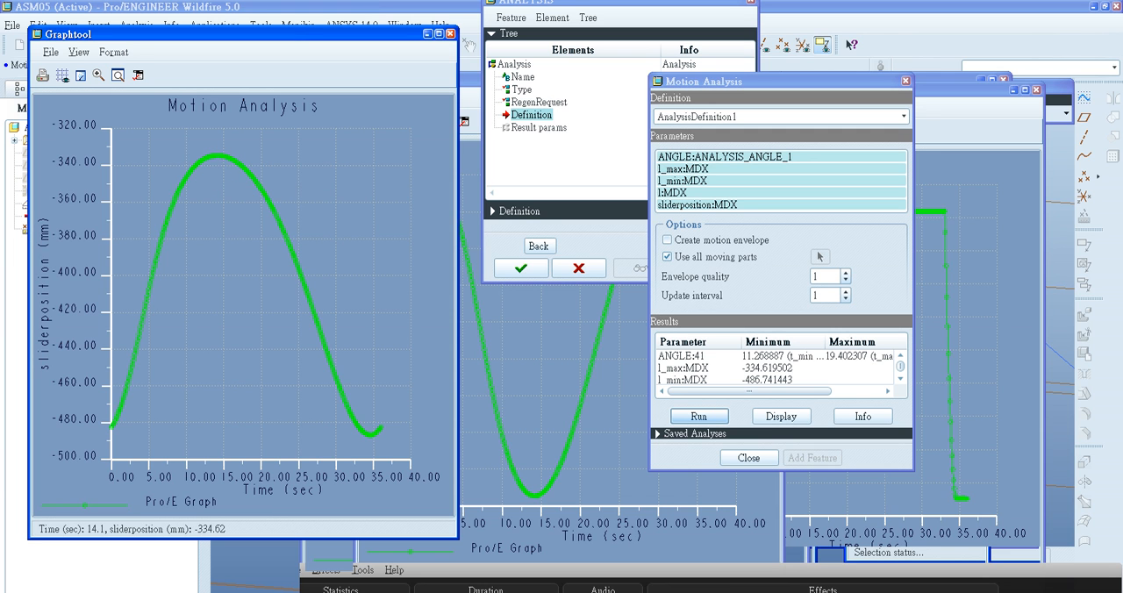
drag(333, 34, 316, 36)
click(432, 36)
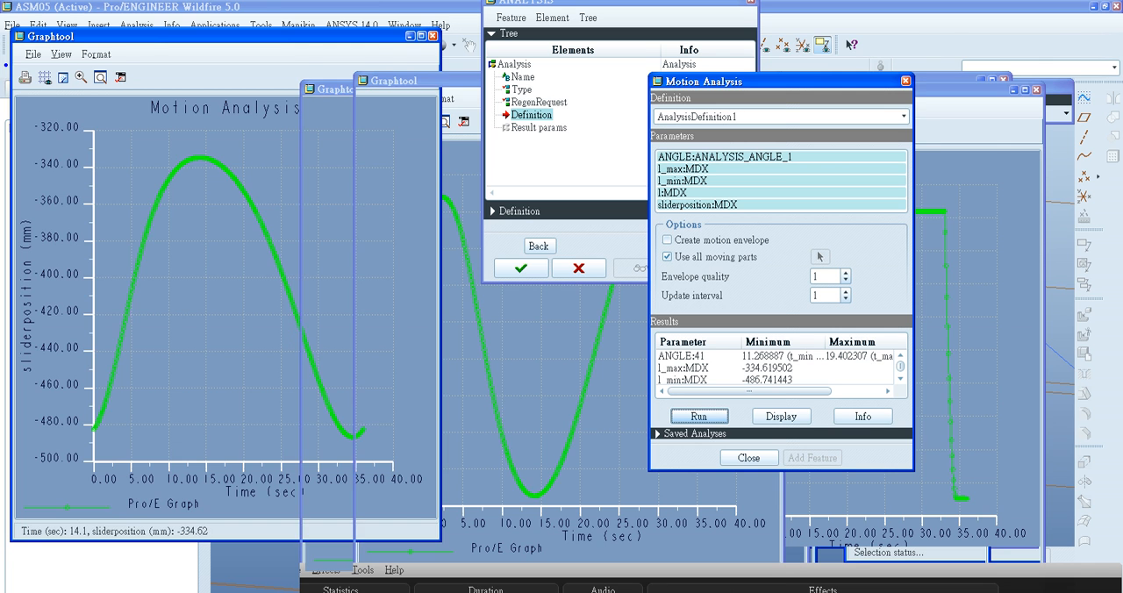
- Arrange the remaining result graphs to compare the ANGLE, l_max, l_min and l curves
drag(404, 80, 142, 56)
drag(667, 90, 281, 70)
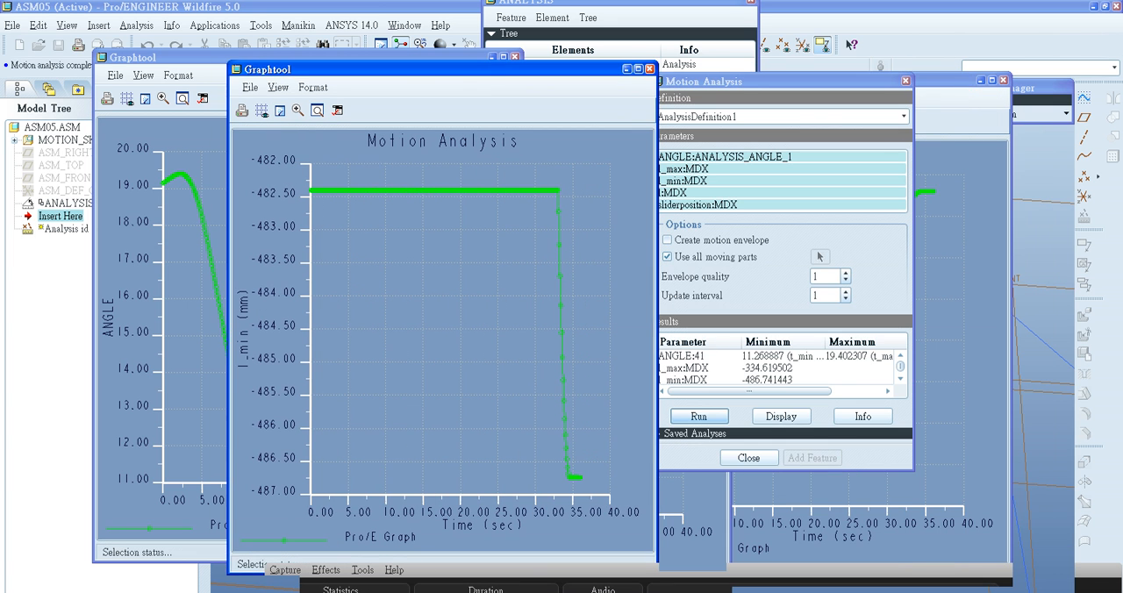
click(949, 81)
drag(949, 81, 900, 45)
drag(412, 70, 773, 57)
drag(351, 57, 247, 57)
drag(448, 88, 344, 51)
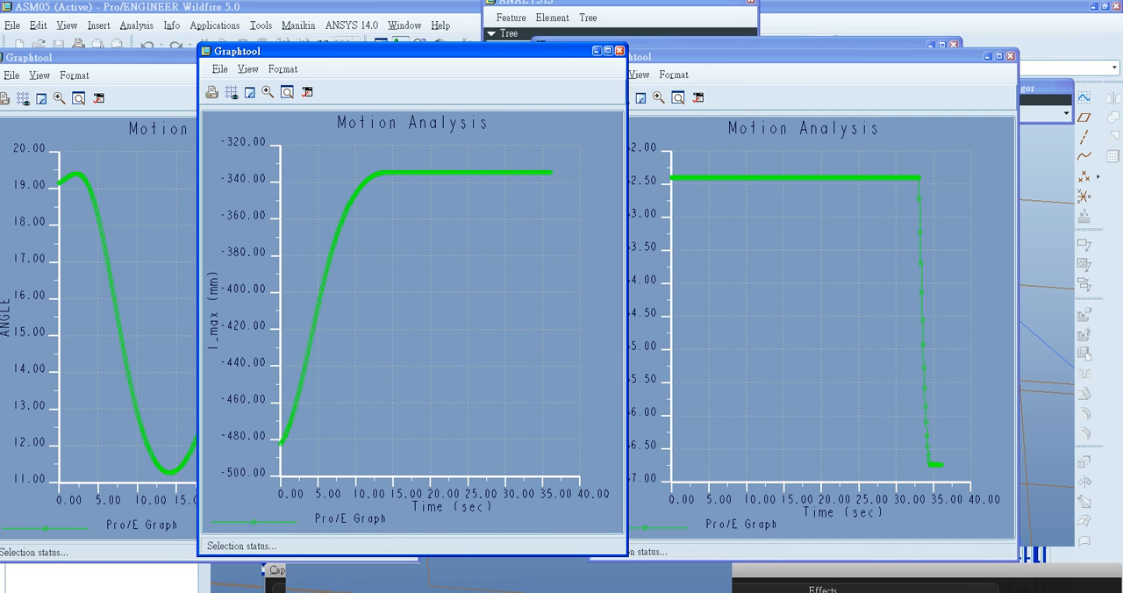
click(769, 57)
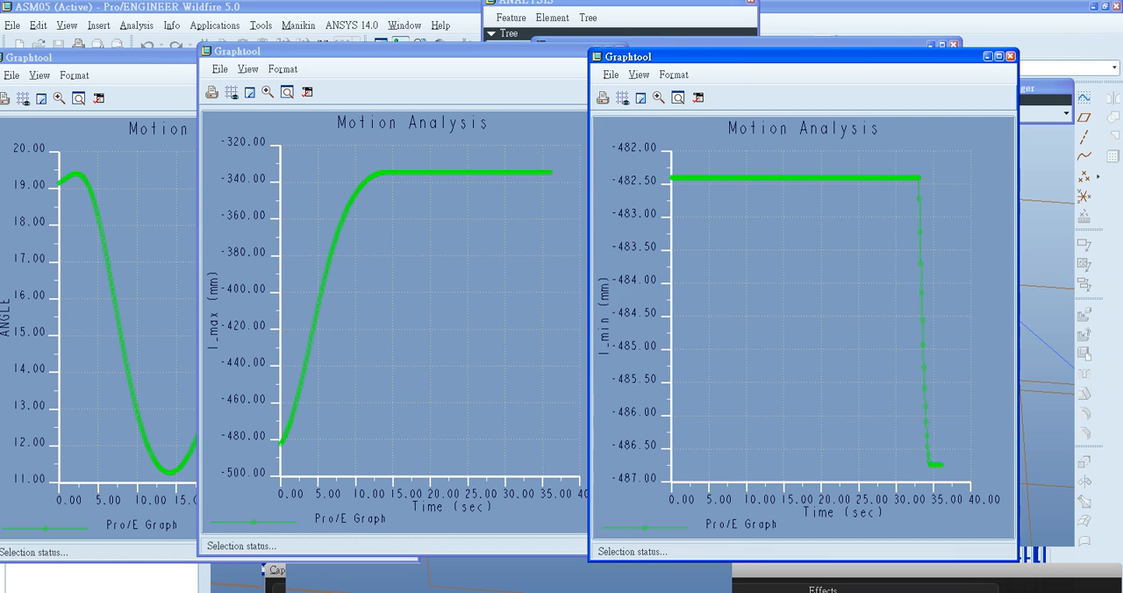
drag(770, 43, 749, 42)
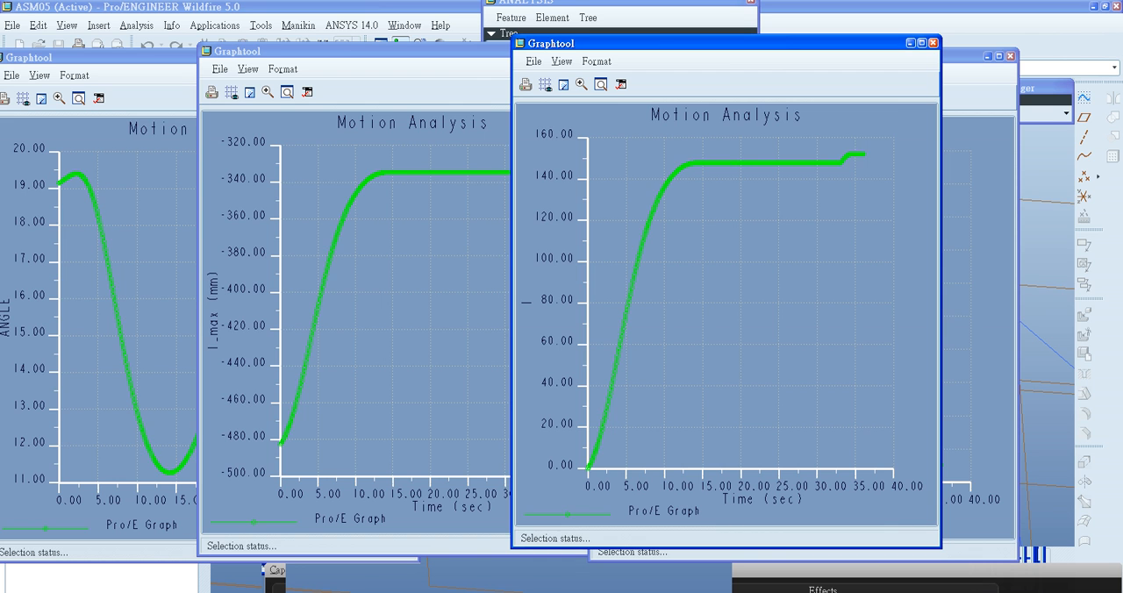
- Read the stroke l at several points along the rising part of its graph
click(590, 464)
click(604, 429)
click(620, 341)
mouse_move(667, 181)
- Examine the minimum and maximum of the ANGLE curve over time and close its graph
drag(114, 57, 225, 45)
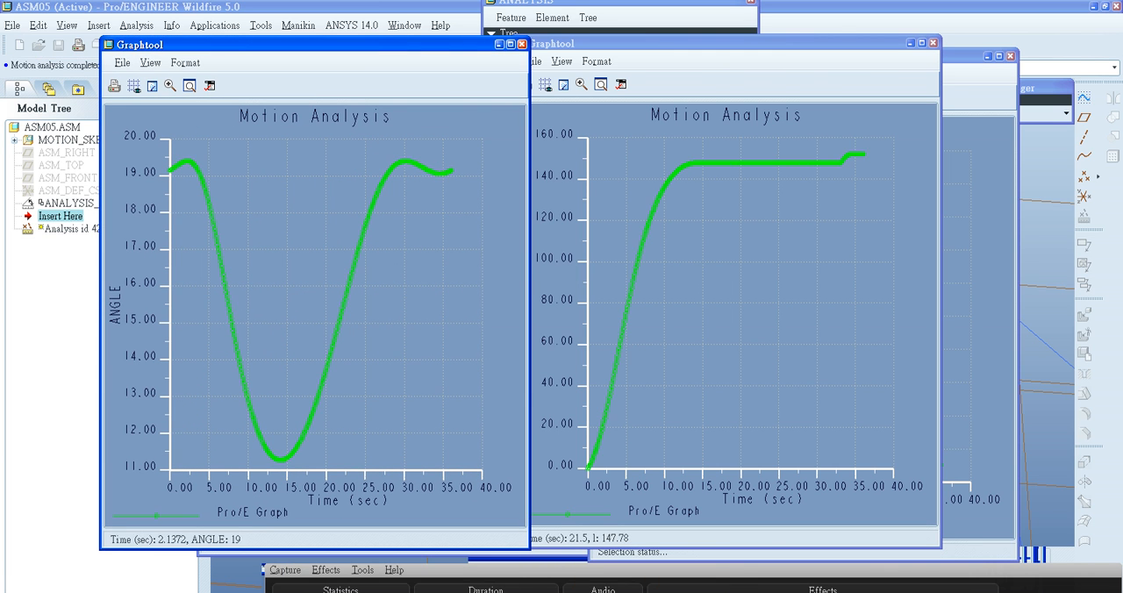
mouse_move(279, 458)
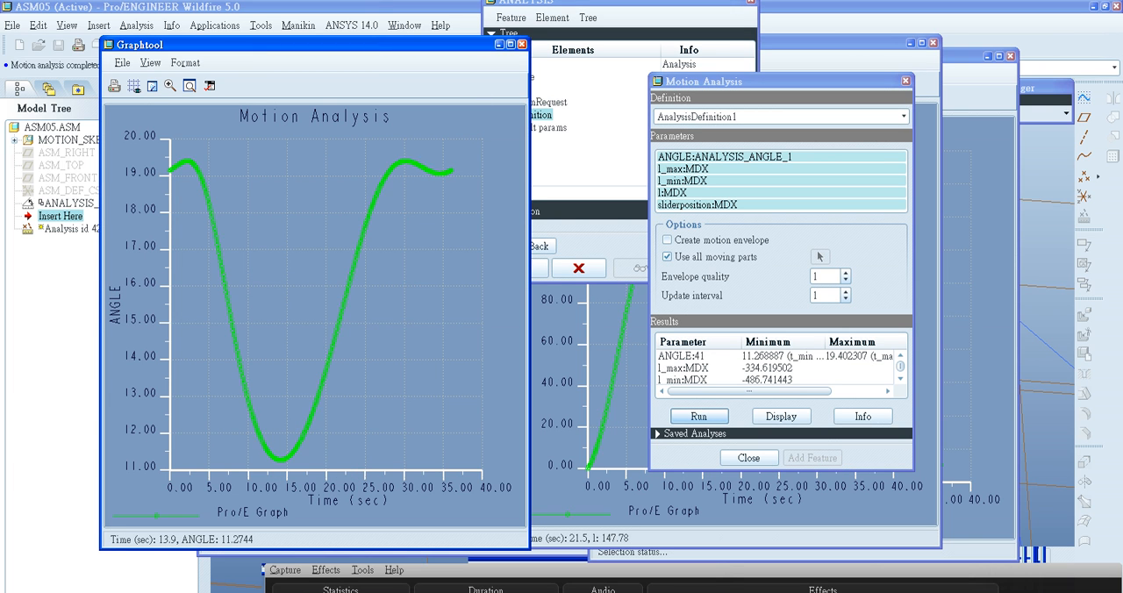
mouse_move(410, 159)
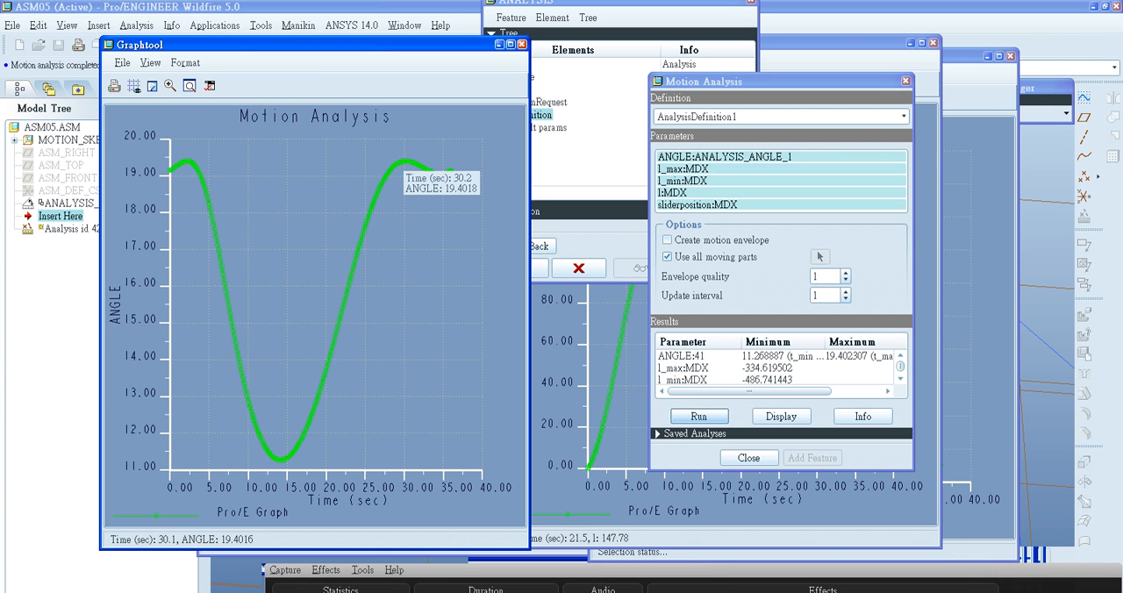
click(521, 44)
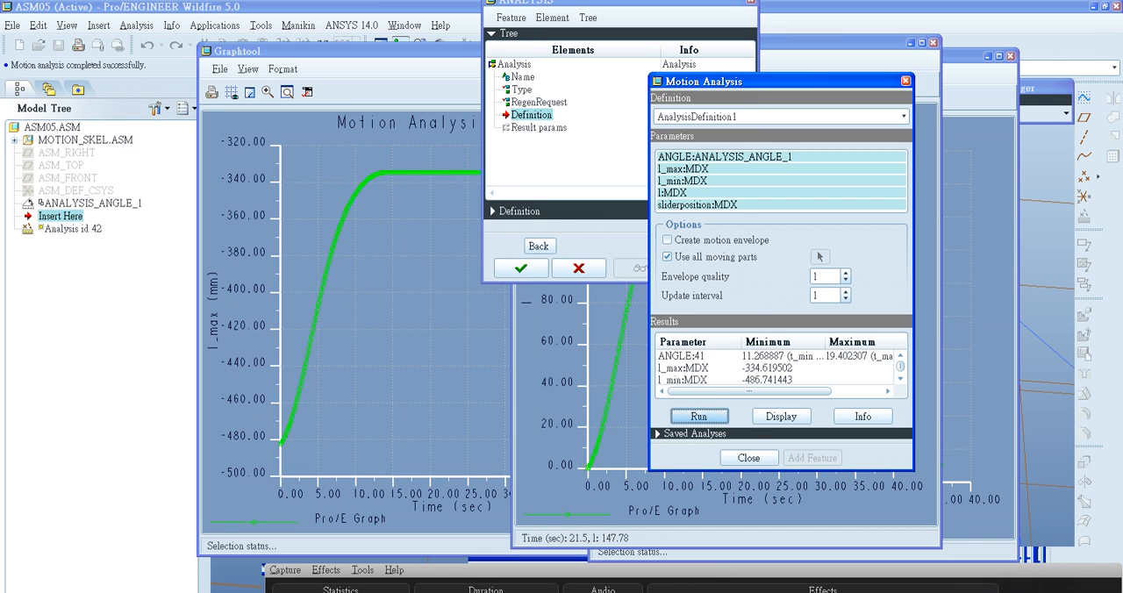
- Finish the motion analysis definition and enable creation of the result parameters MIN_ANGLE and MAX_ANGLE
click(748, 457)
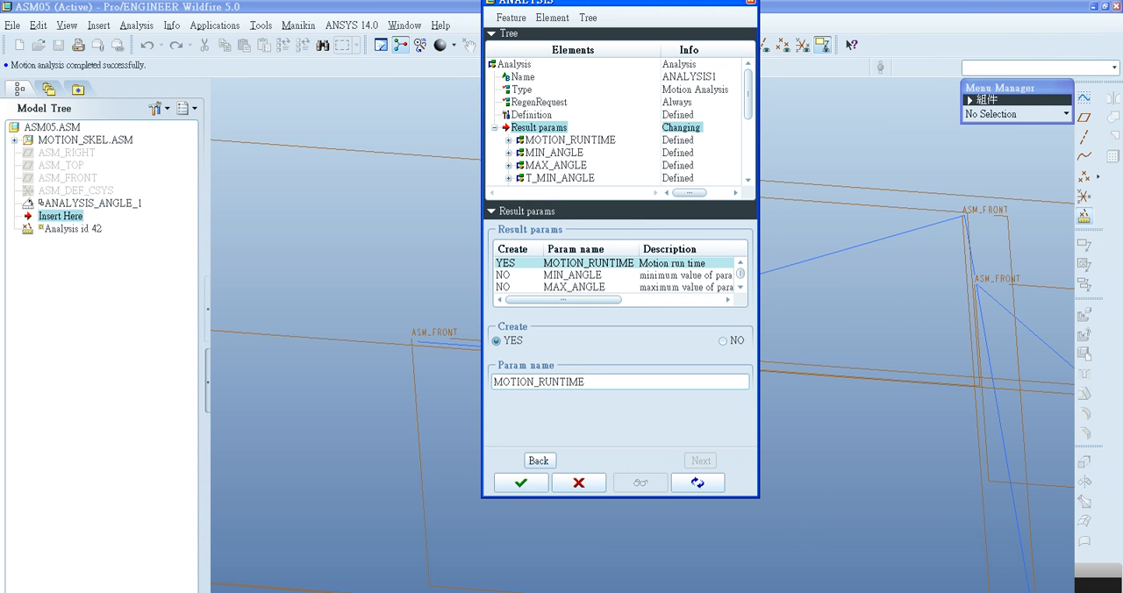
click(521, 483)
click(571, 141)
click(555, 152)
click(570, 140)
click(556, 165)
click(554, 152)
click(574, 263)
click(574, 275)
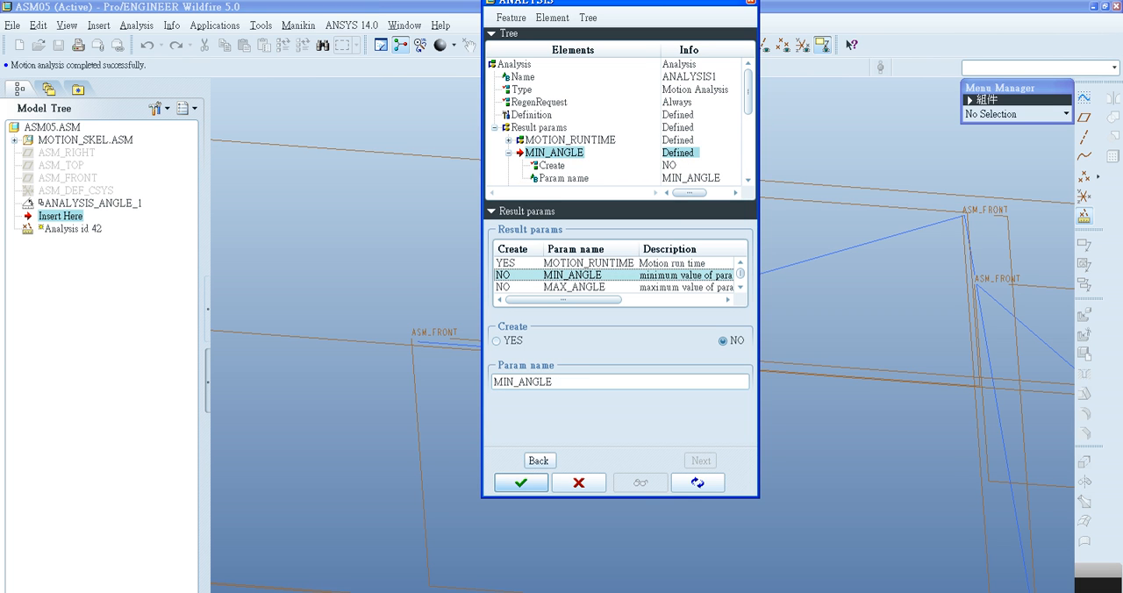
click(496, 340)
click(573, 287)
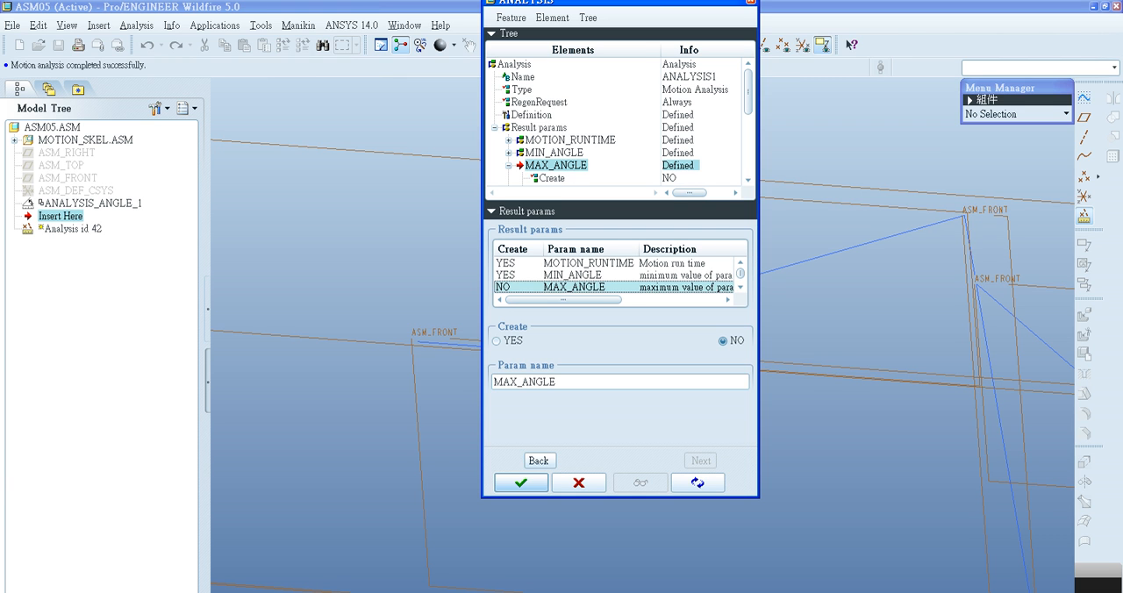
click(497, 340)
- Enable creation of the time result parameters T_MIN_ANGLE and T_MAX_ANGLE
scroll(614, 276, down, 1)
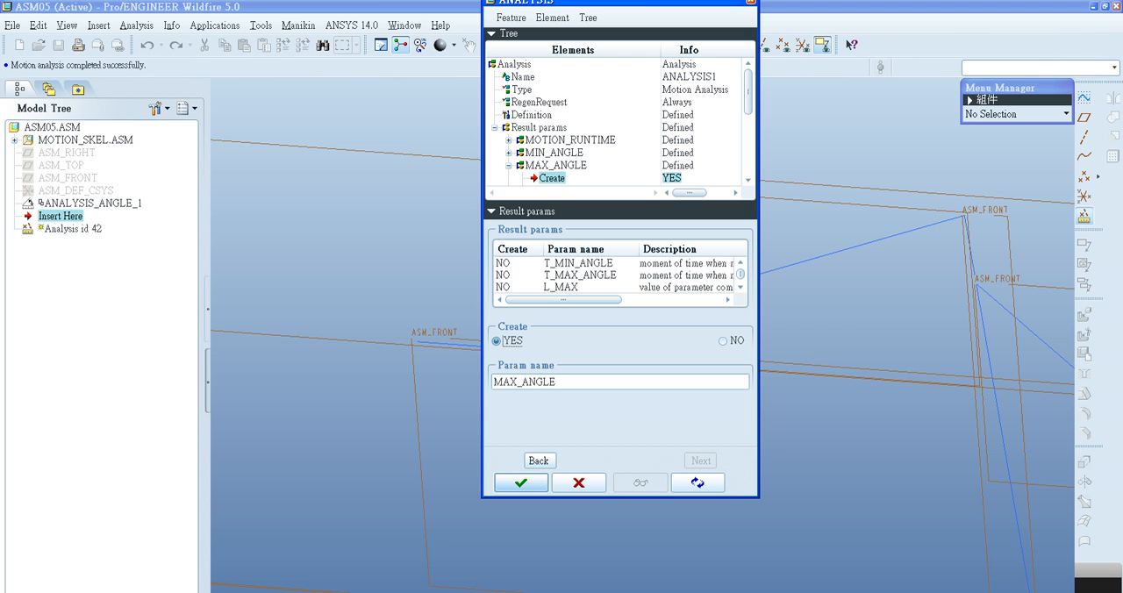
click(579, 263)
click(496, 340)
click(579, 275)
click(497, 341)
- Enable creation of the result parameters L_MAX and L_MIN
click(579, 287)
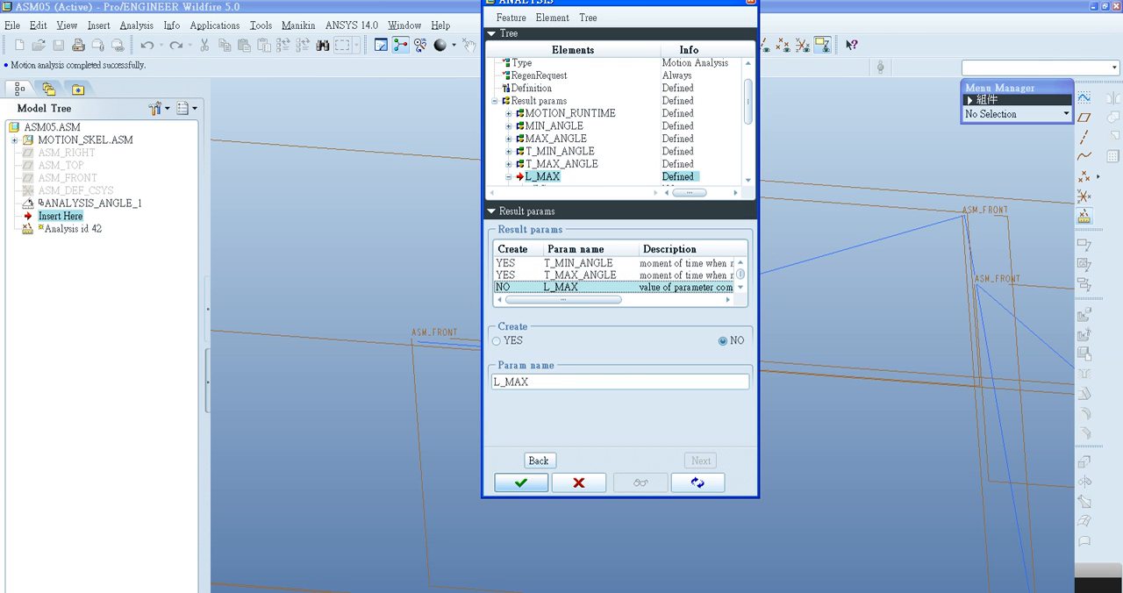
click(496, 341)
click(579, 263)
scroll(579, 265, down, 3)
scroll(579, 265, up, 1)
click(579, 275)
click(579, 263)
click(497, 341)
- Enable creation of the stroke result parameters MIN_L, MAX_L, T_MIN_L and T_MAX_L
click(579, 275)
click(496, 340)
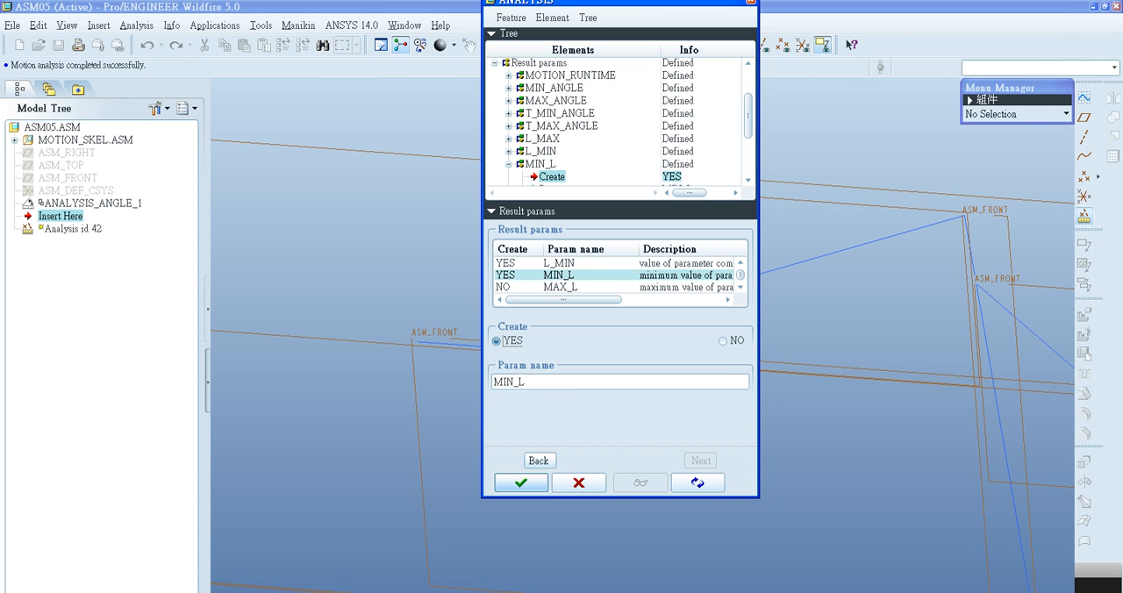
click(579, 287)
click(497, 340)
scroll(579, 276, down, 1)
click(579, 263)
click(496, 341)
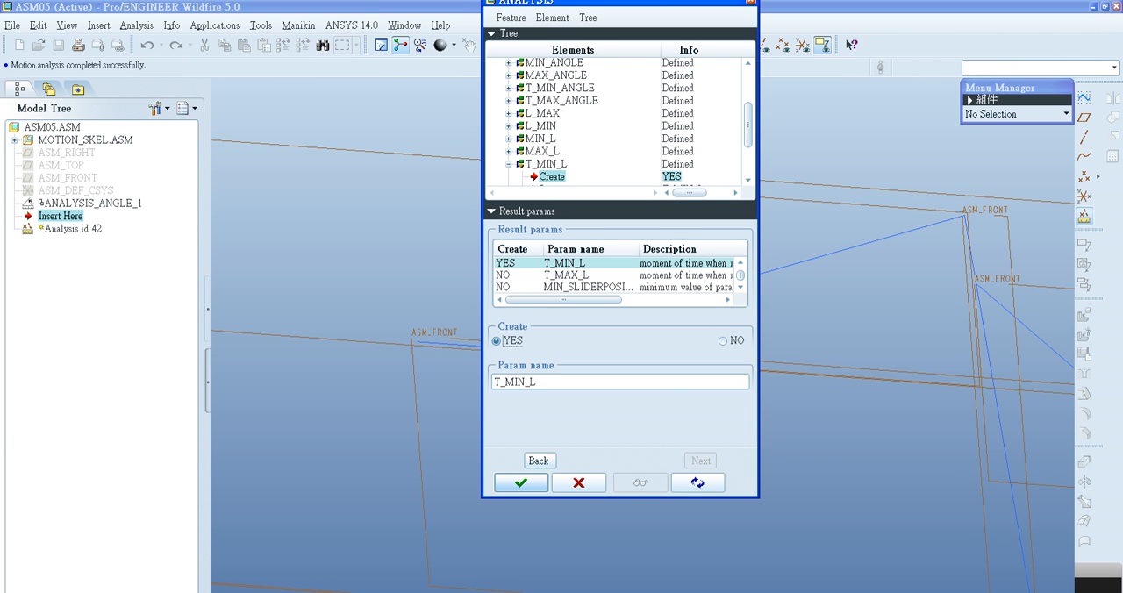
click(579, 276)
click(497, 341)
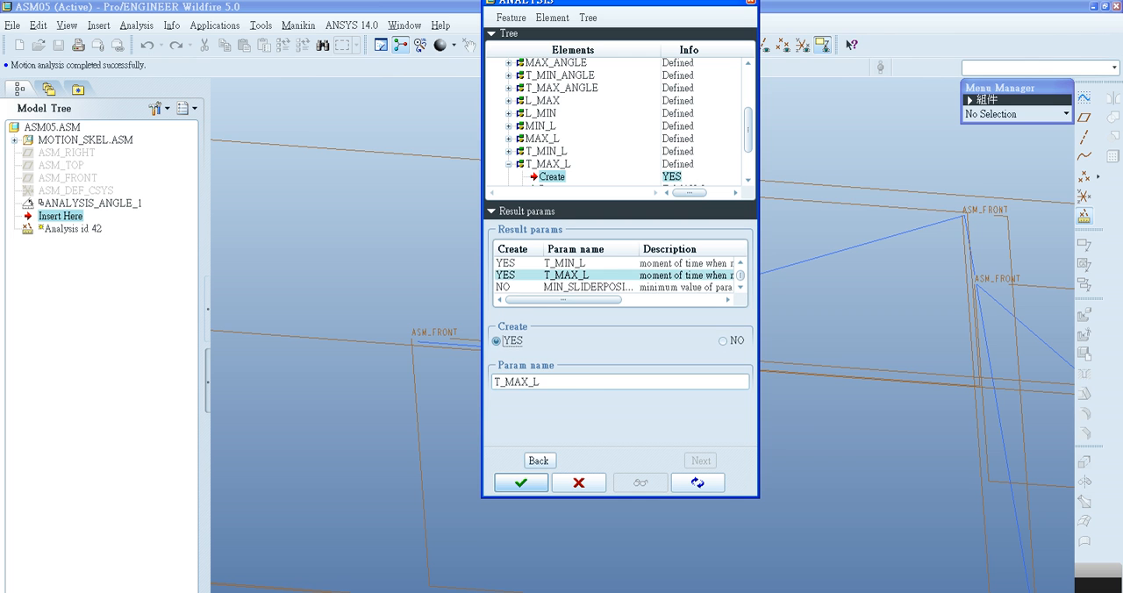
- Enable creation of the result parameters MIN_SLIDERPOSITION, MAX_SLIDERPOSITION, T_MIN_SLIDERPOSITION and T_MAX_SLIDERPOSITION
click(587, 288)
click(497, 341)
scroll(588, 275, down, 1)
click(588, 263)
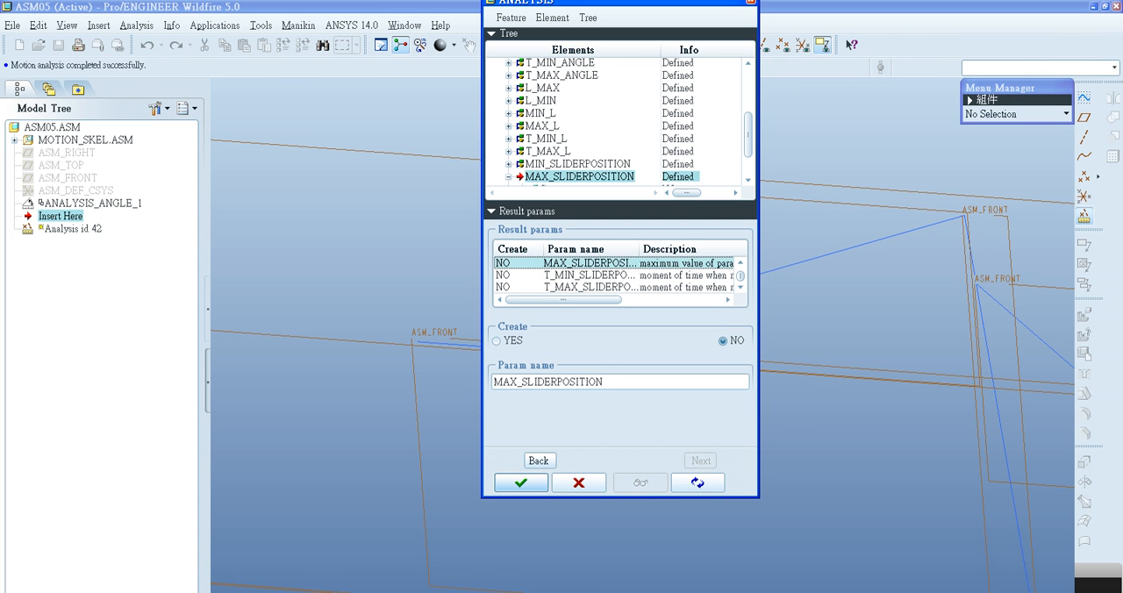
click(497, 342)
click(587, 276)
click(497, 342)
click(588, 287)
click(497, 341)
- Review the whole result parameter list to check the creation setting and name of each parameter
scroll(614, 275, up, 4)
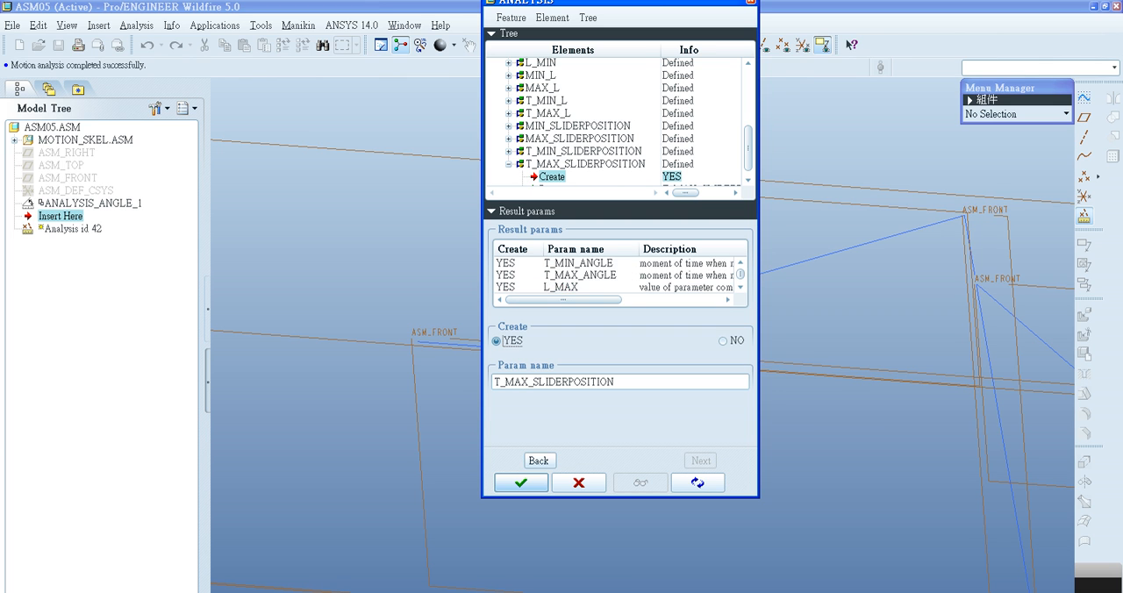
scroll(614, 275, down, 4)
scroll(614, 275, up, 4)
scroll(614, 275, down, 4)
scroll(614, 275, up, 4)
click(588, 263)
click(588, 275)
click(588, 288)
click(588, 263)
click(587, 275)
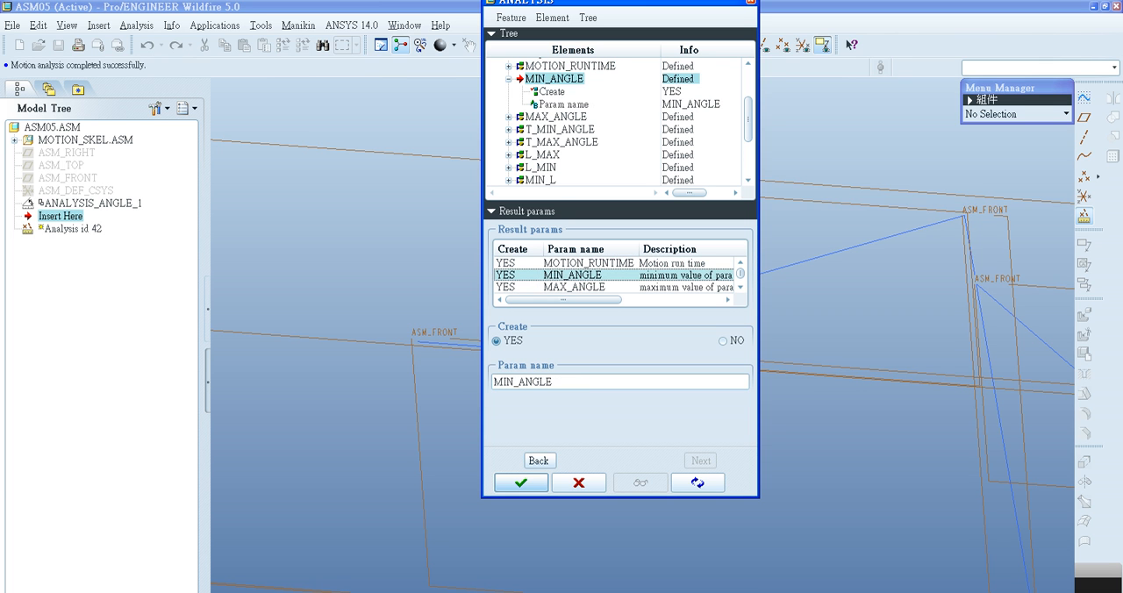
scroll(587, 275, down, 1)
click(588, 275)
scroll(614, 274, down, 3)
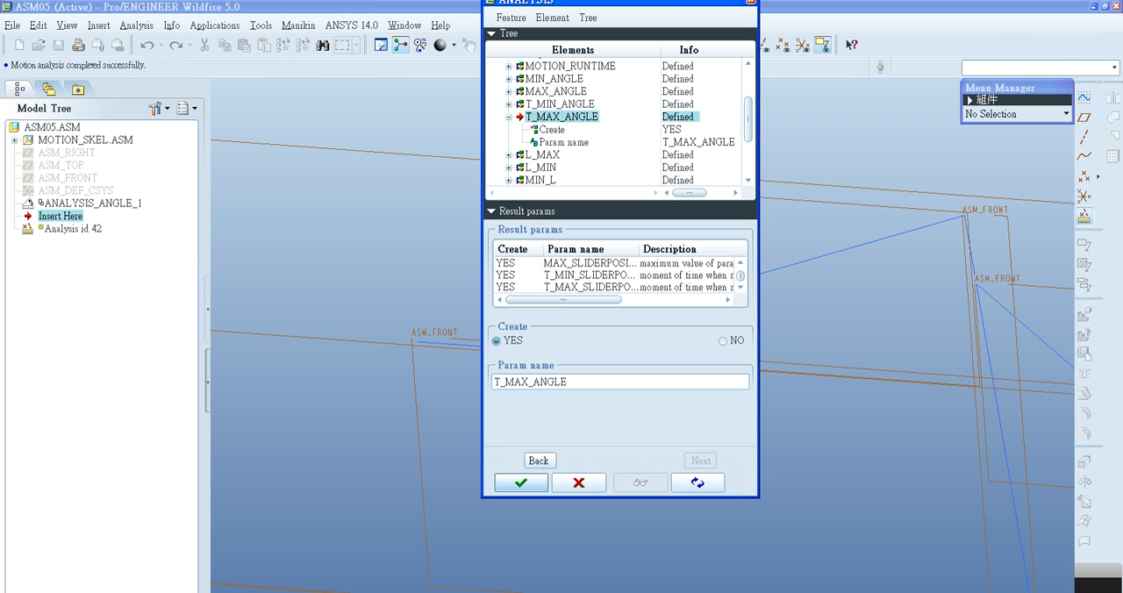
drag(571, 381, 494, 381)
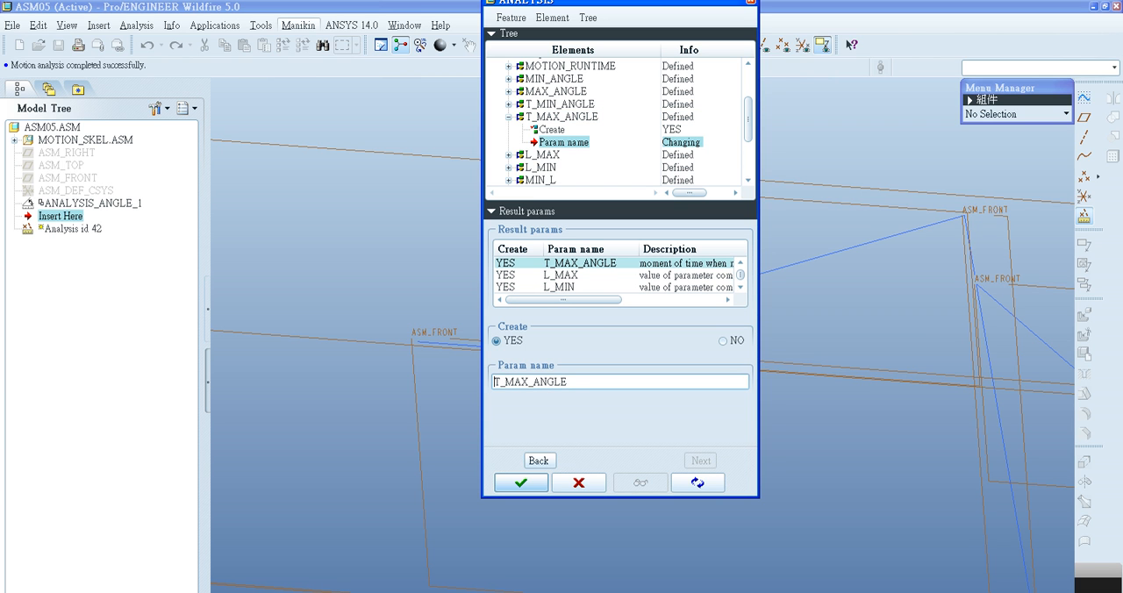
click(260, 24)
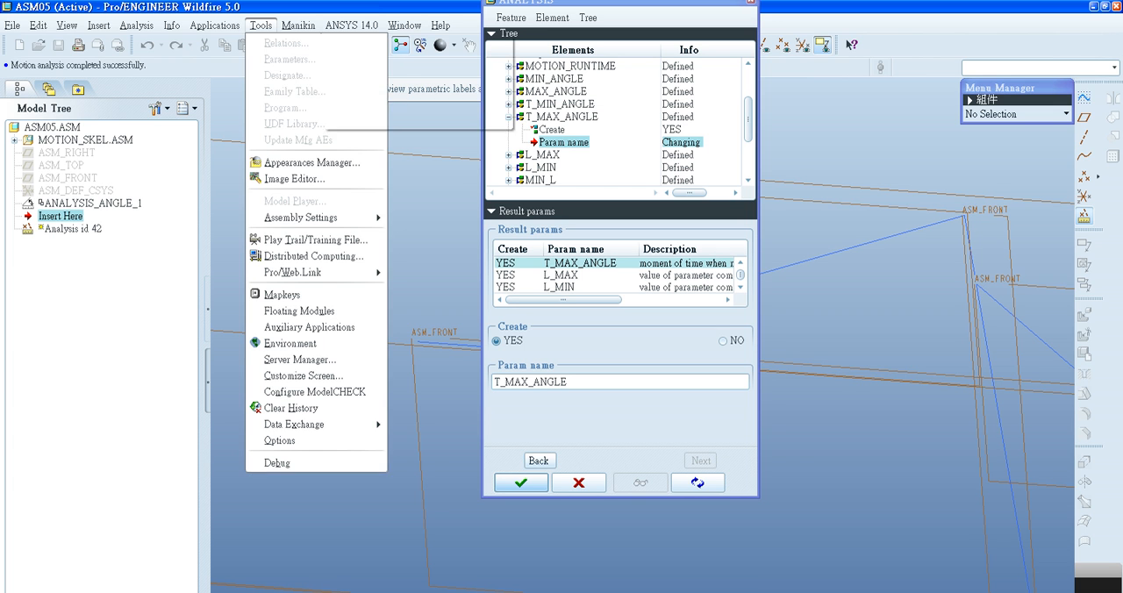
- Recheck the creation setting of individual angle, L_MIN and slider position result parameters in the motion analysis
click(262, 25)
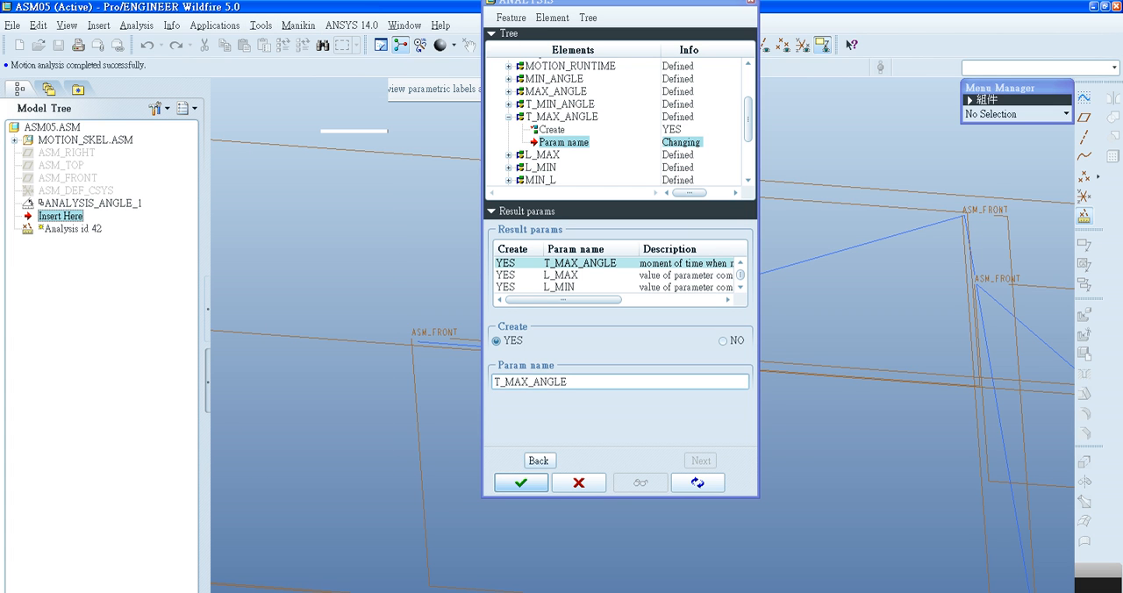
click(560, 287)
scroll(560, 287, down, 2)
scroll(560, 275, down, 2)
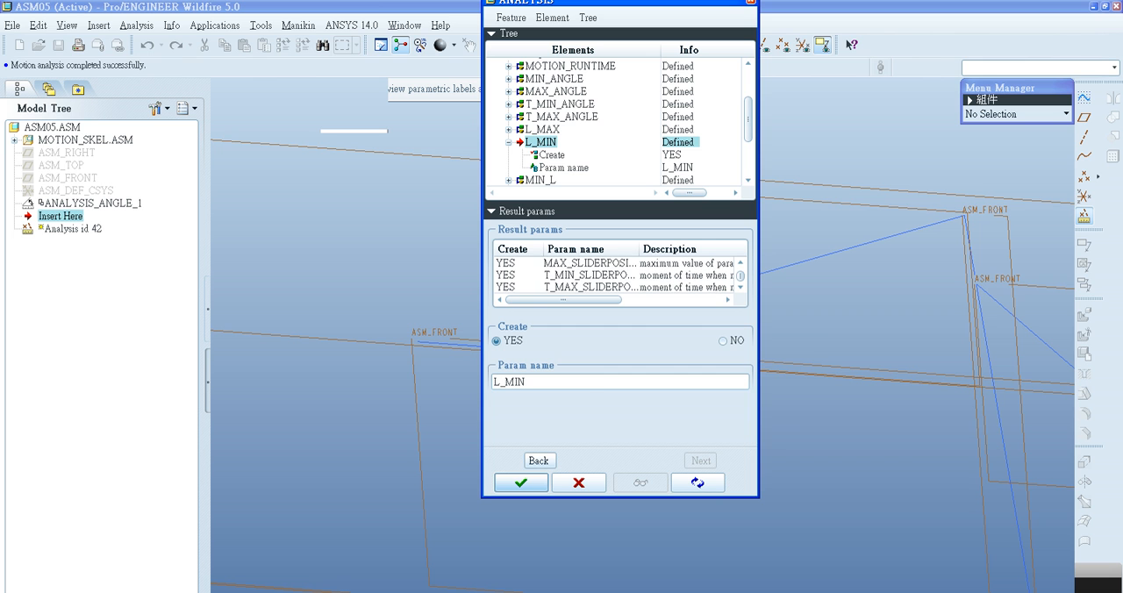
click(570, 287)
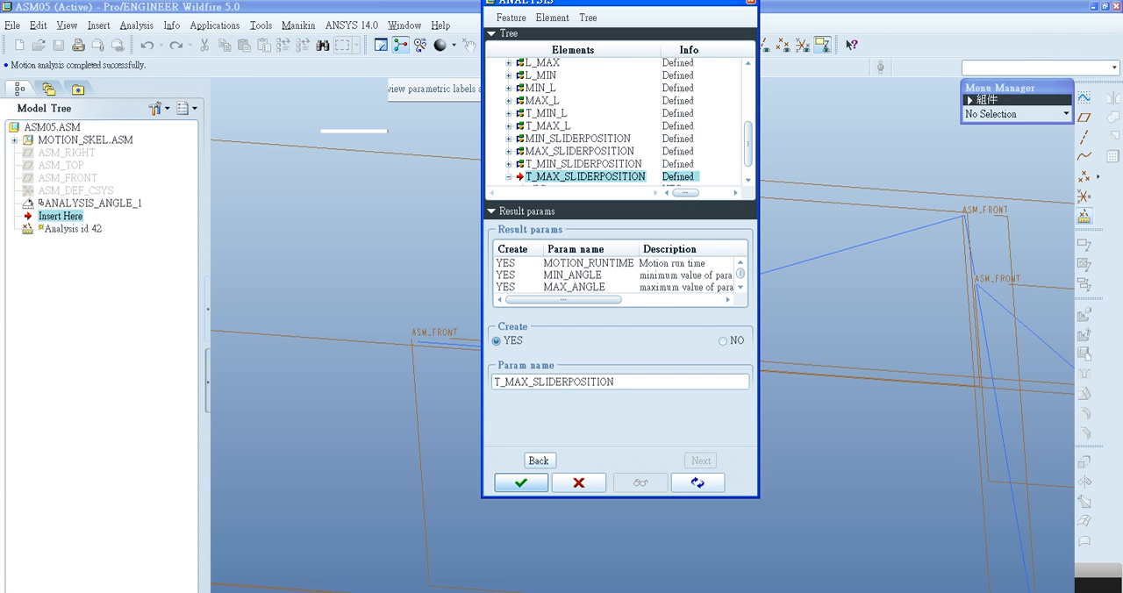
click(570, 263)
click(570, 287)
click(570, 275)
click(570, 263)
click(570, 275)
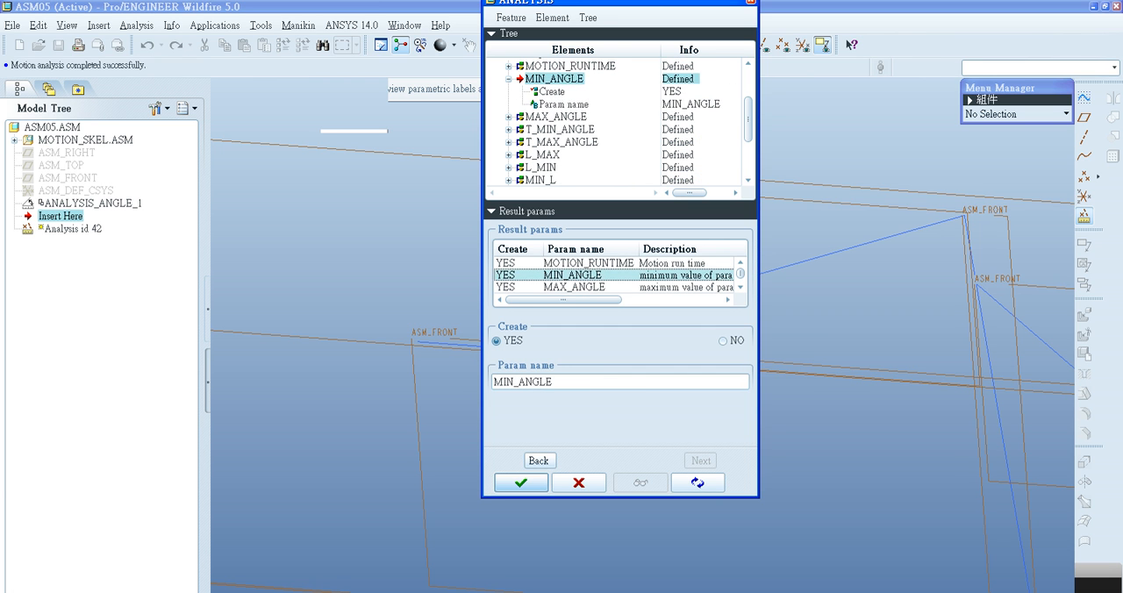
click(570, 287)
scroll(570, 275, down, 2)
click(570, 286)
click(570, 275)
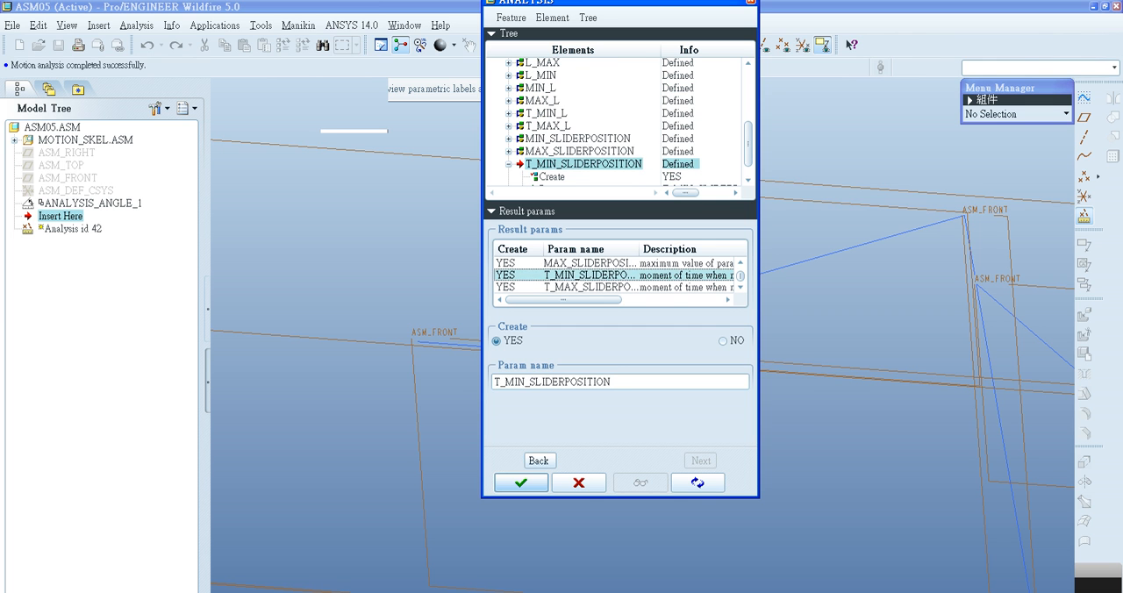
click(571, 263)
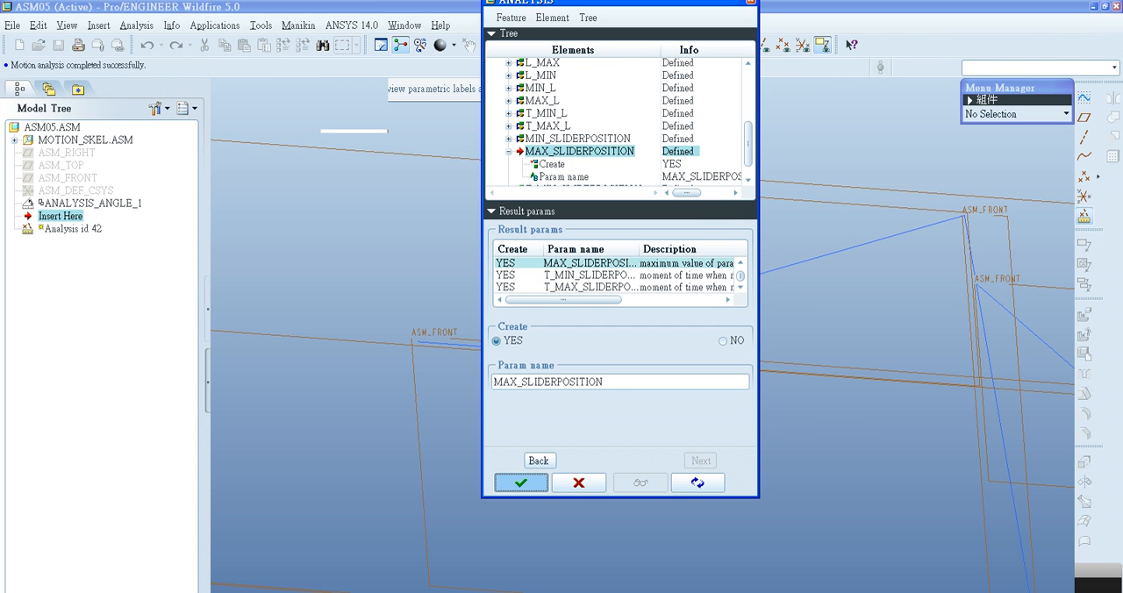
- Accept the result parameters and complete the motion analysis feature in the assembly
click(521, 483)
click(61, 229)
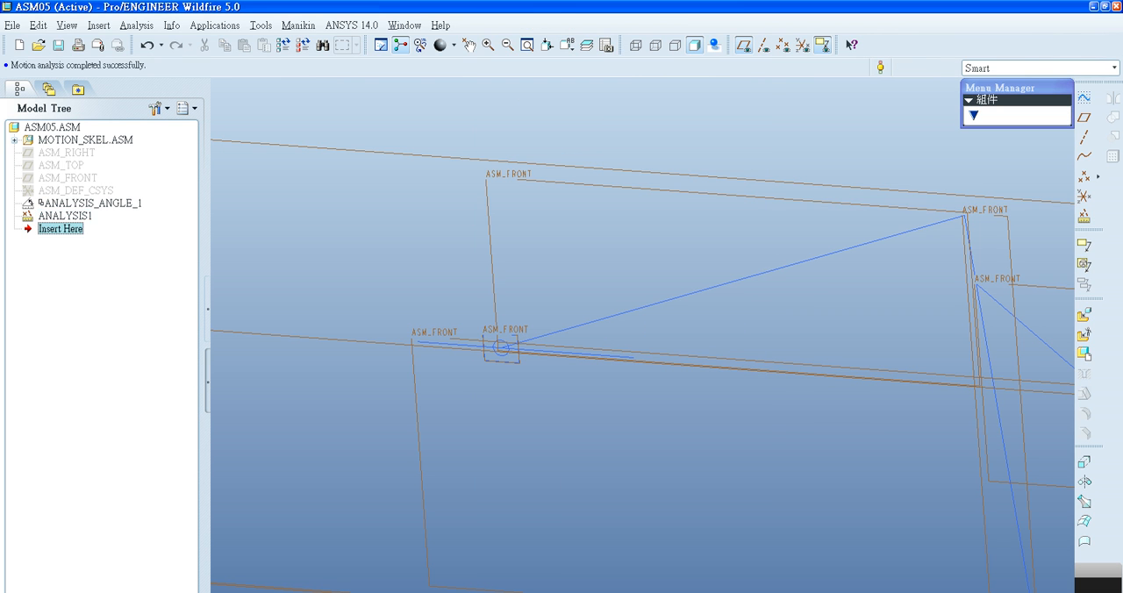
- Start another analysis feature after the completed motion analysis
click(1085, 217)
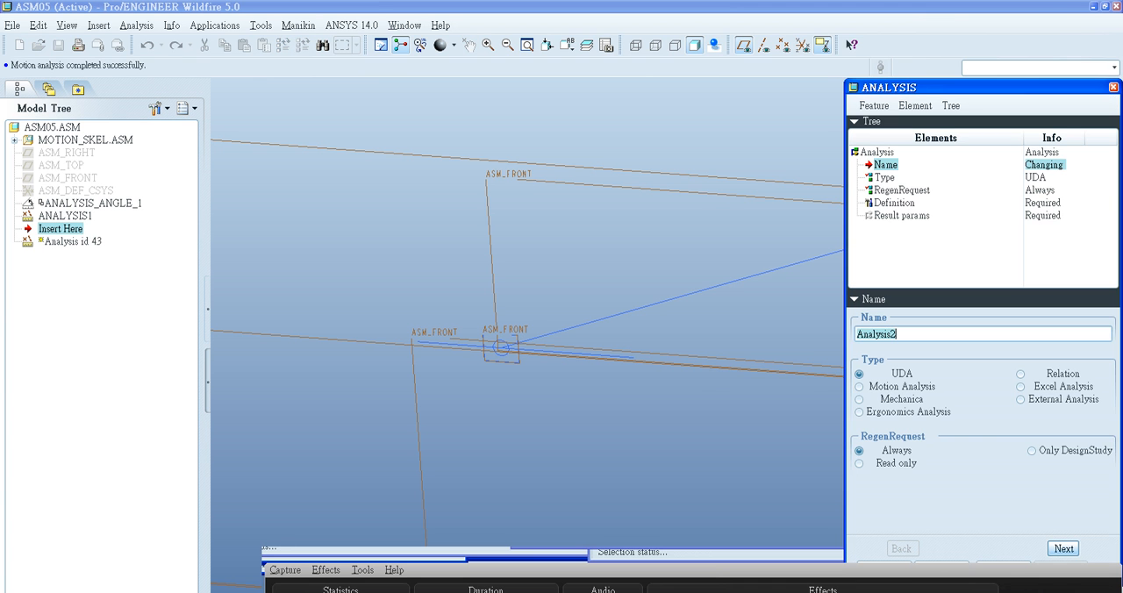